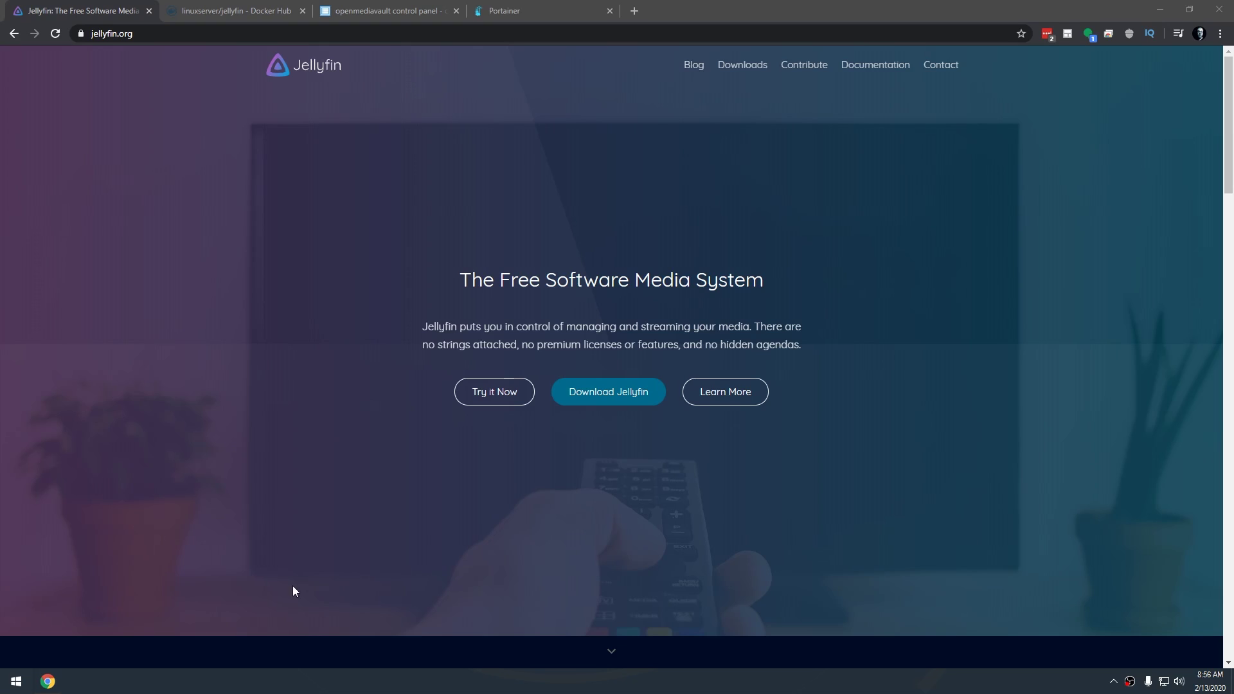
Look over openmediavault and the Portainer dashboard, then go to the linuxserver/jellyfin Docker Hub page
left_click(350, 10)
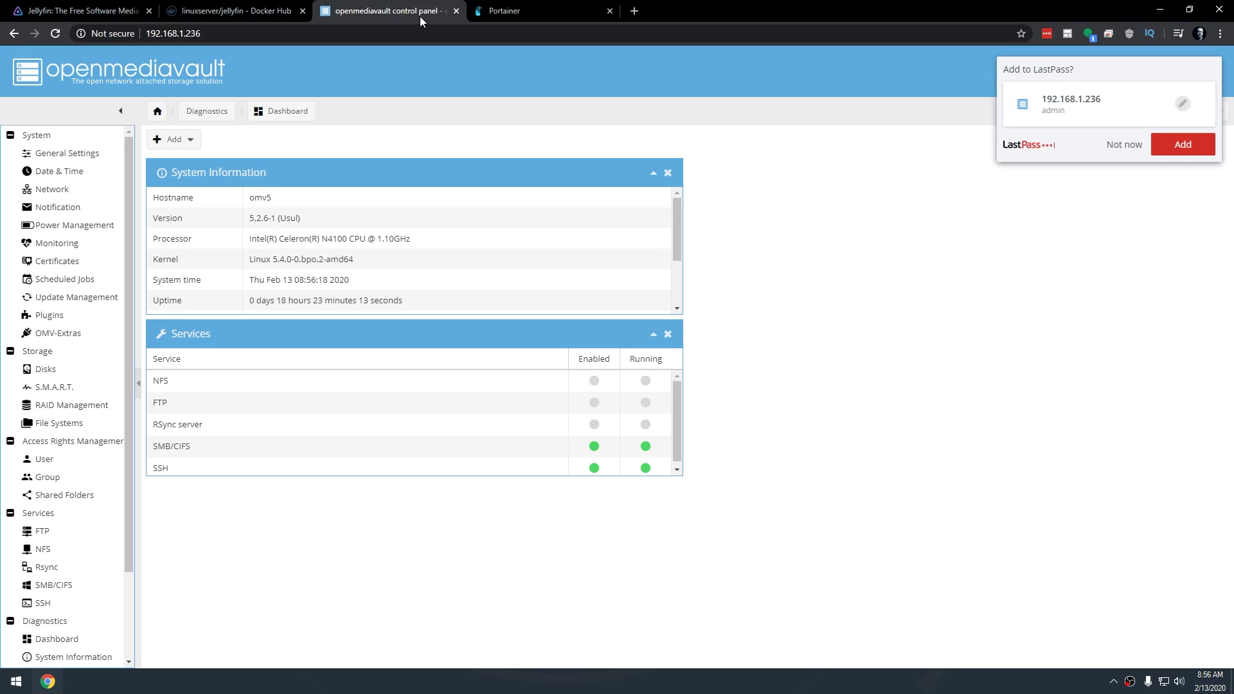
left_click(497, 16)
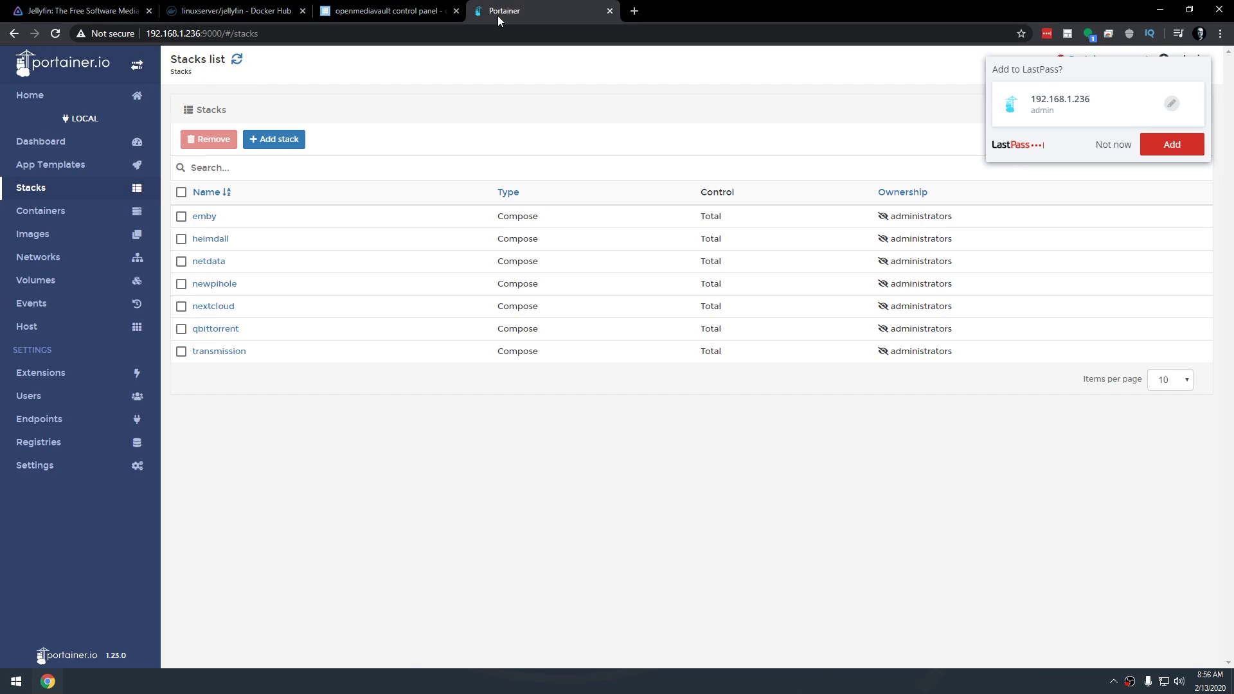
left_click(41, 142)
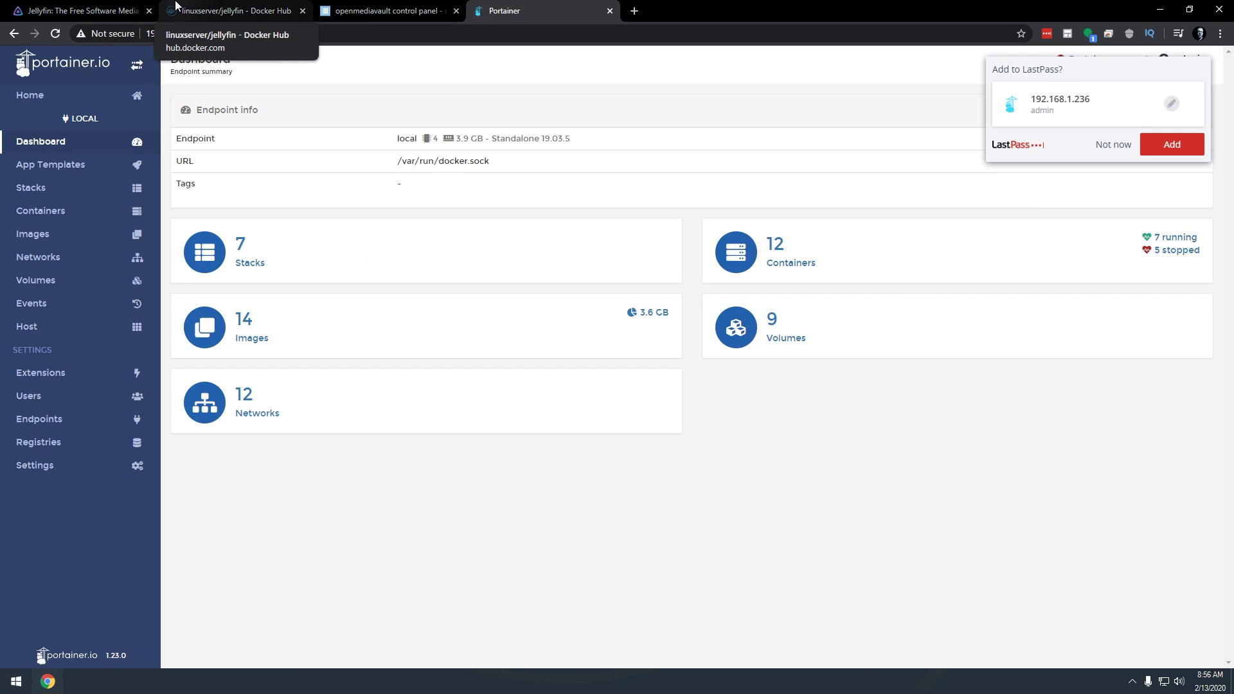
left_click(175, 7)
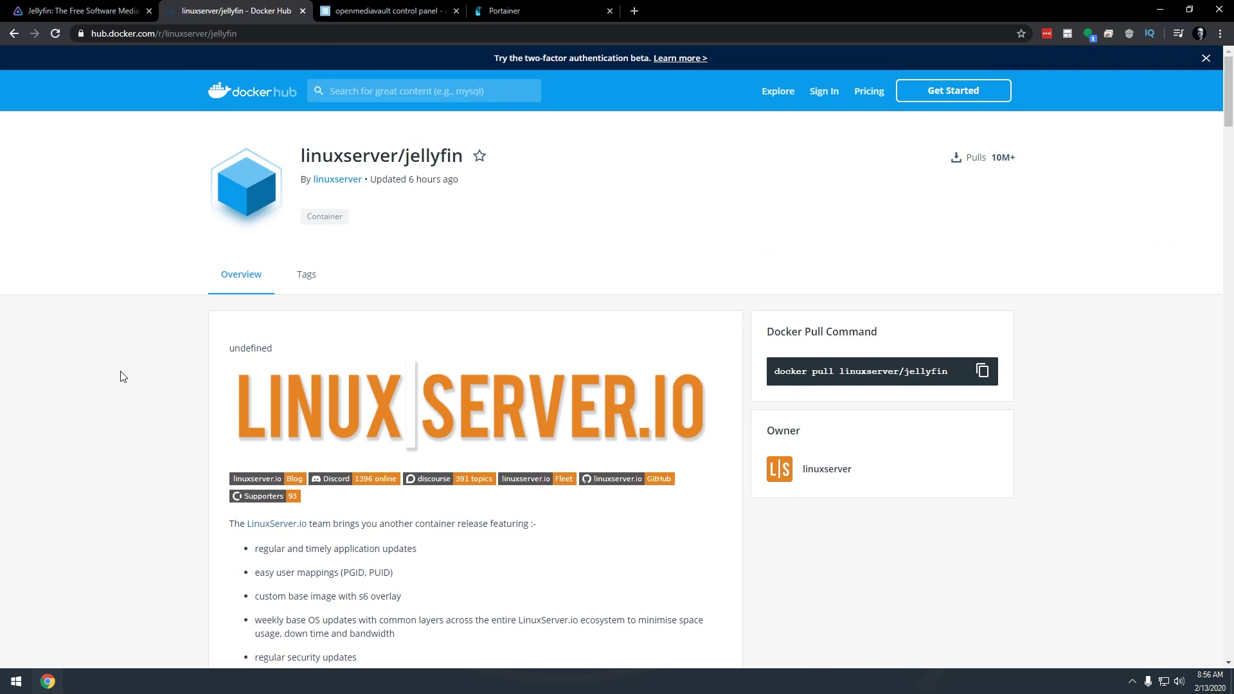
Scroll to the linuxserver/jellyfin docker-compose example and select the whole code block
scroll(122, 376, "down", 16)
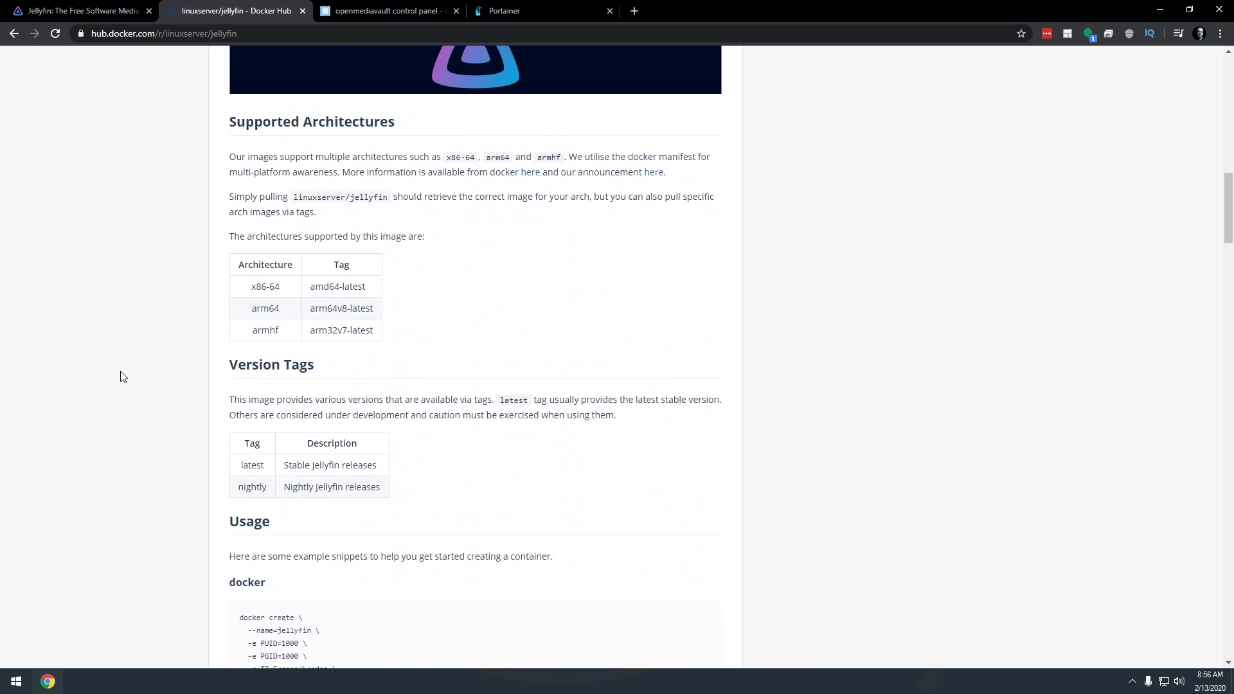
scroll(122, 376, "down", 5)
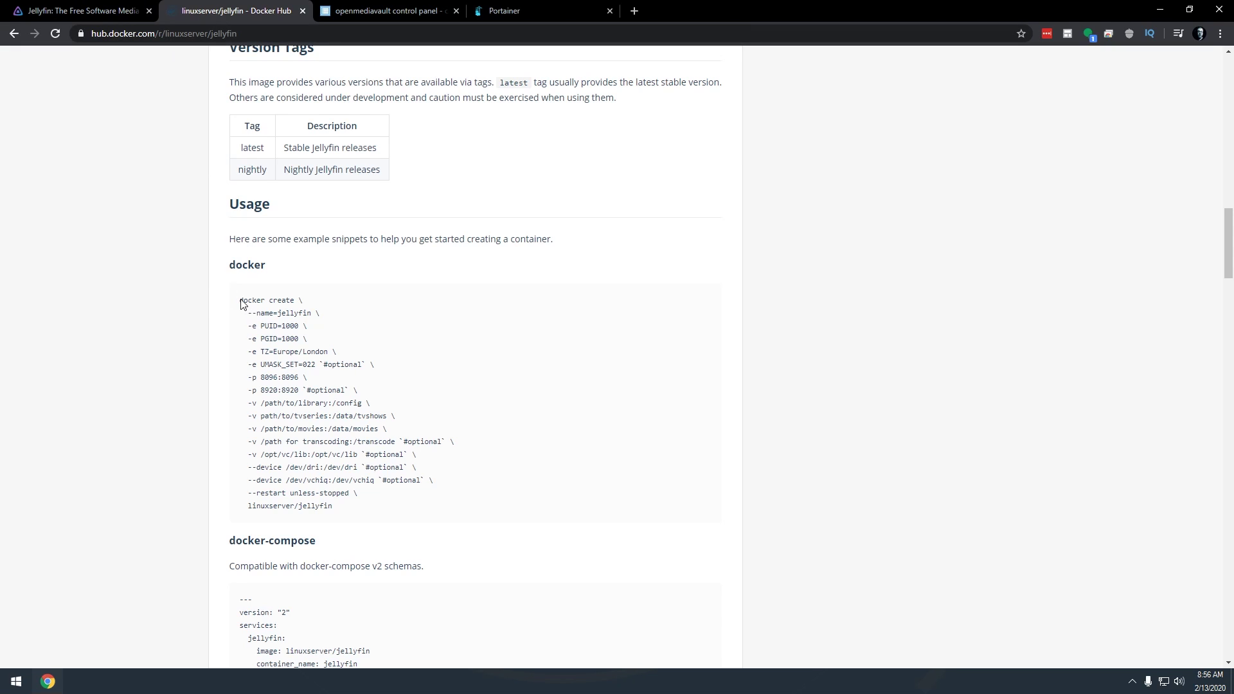
left_click_drag(242, 304, 328, 347)
left_click(328, 348)
scroll(292, 392, "down", 5)
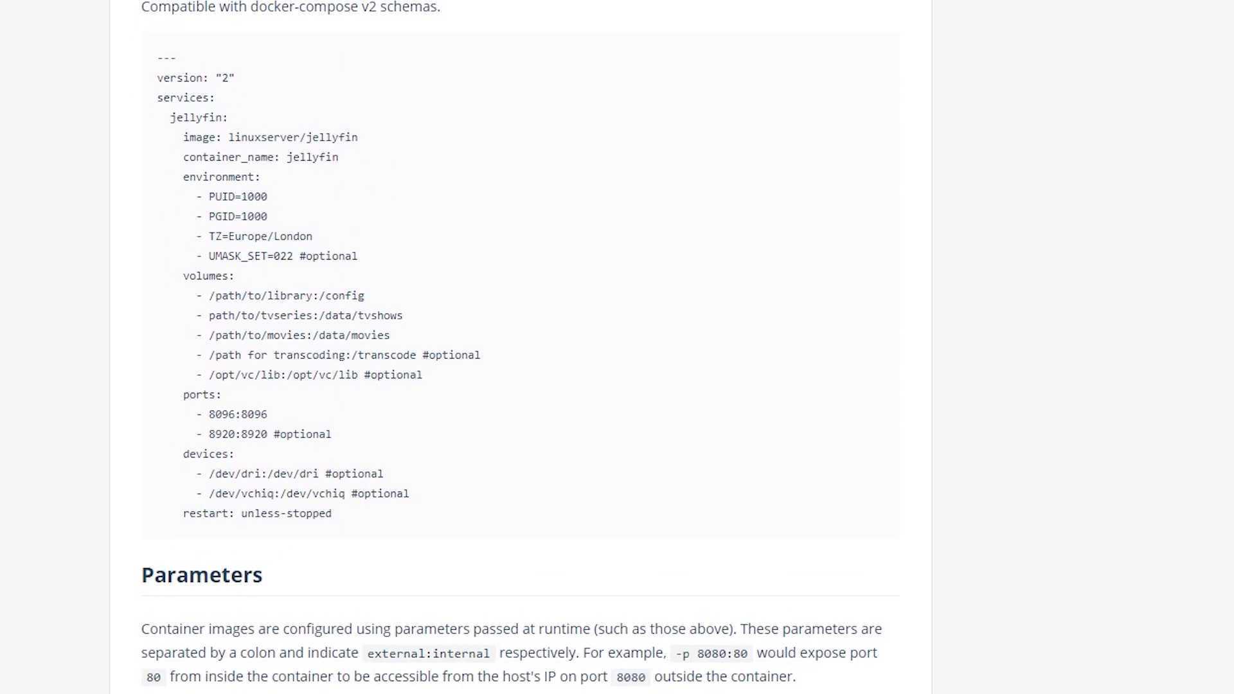
left_click_drag(361, 12, 481, 10)
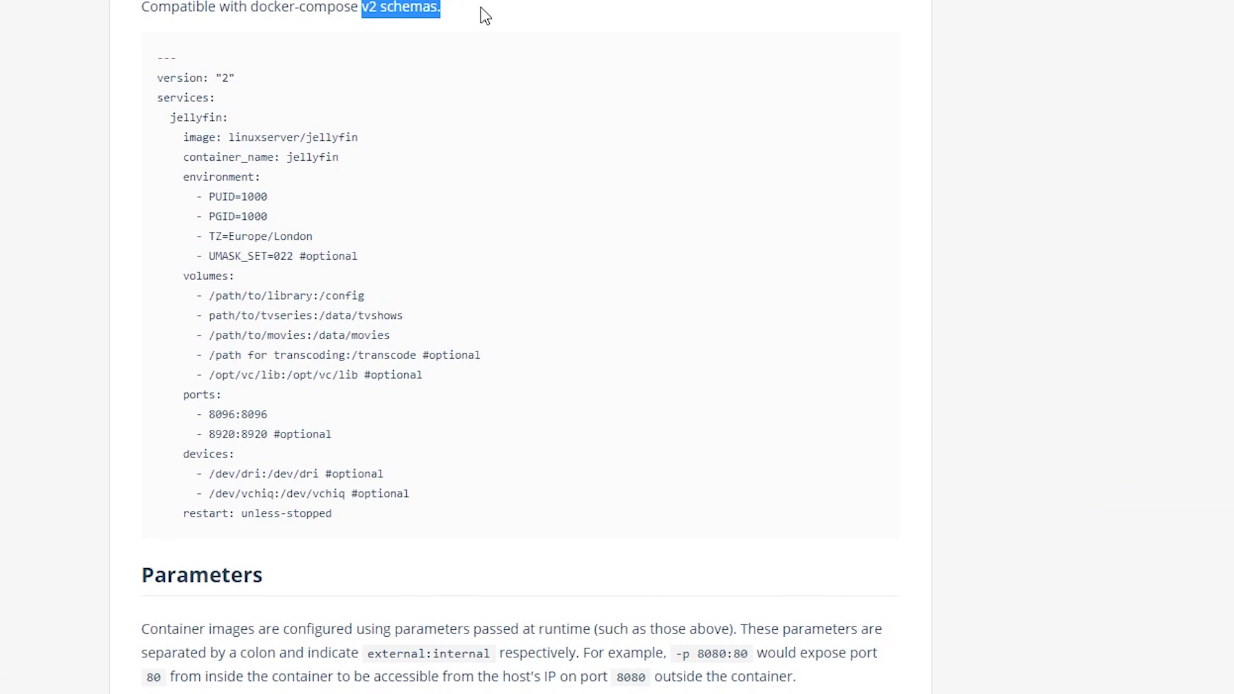
left_click(415, 14)
left_click_drag(158, 58, 381, 526)
key("ctrl+c")
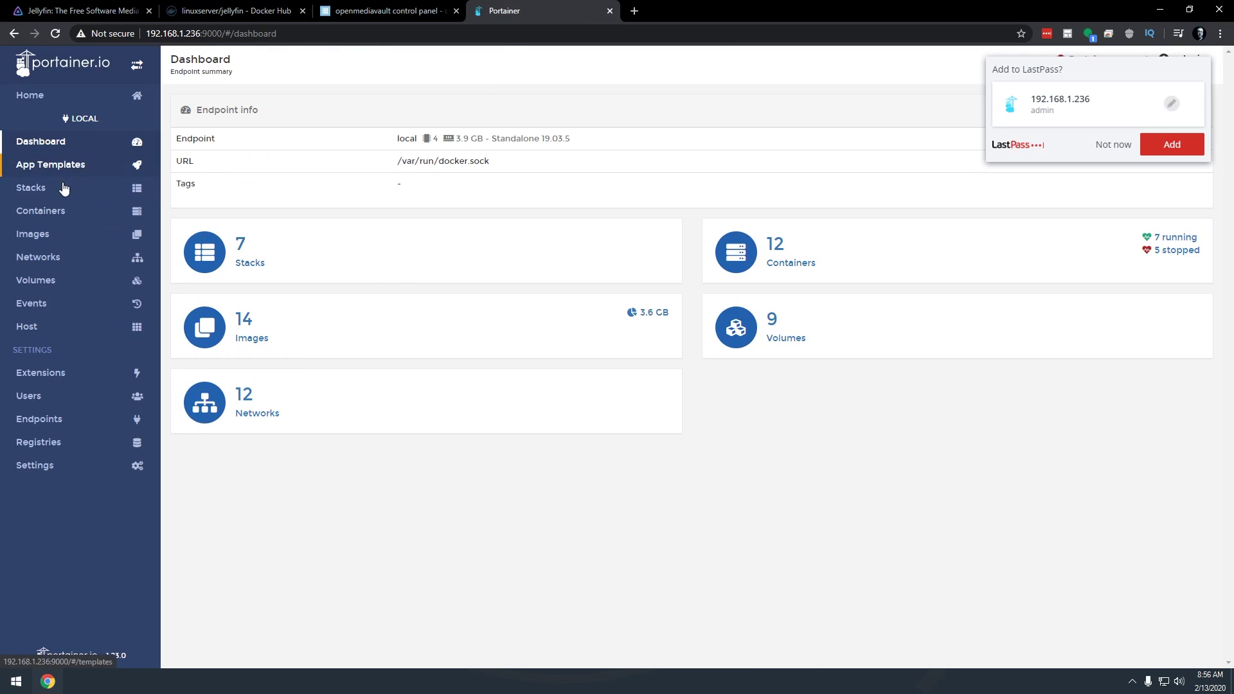
Start a new Portainer stack and paste the docker-compose example into the web editor
left_click(48, 190)
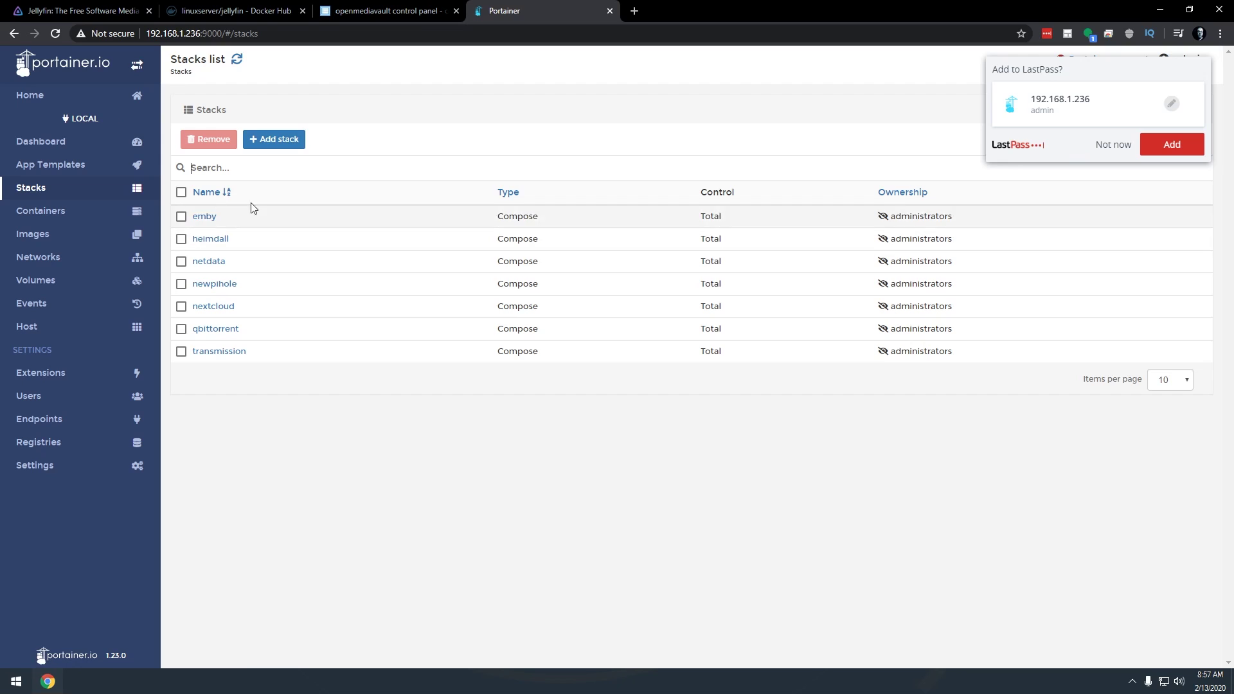
left_click(281, 141)
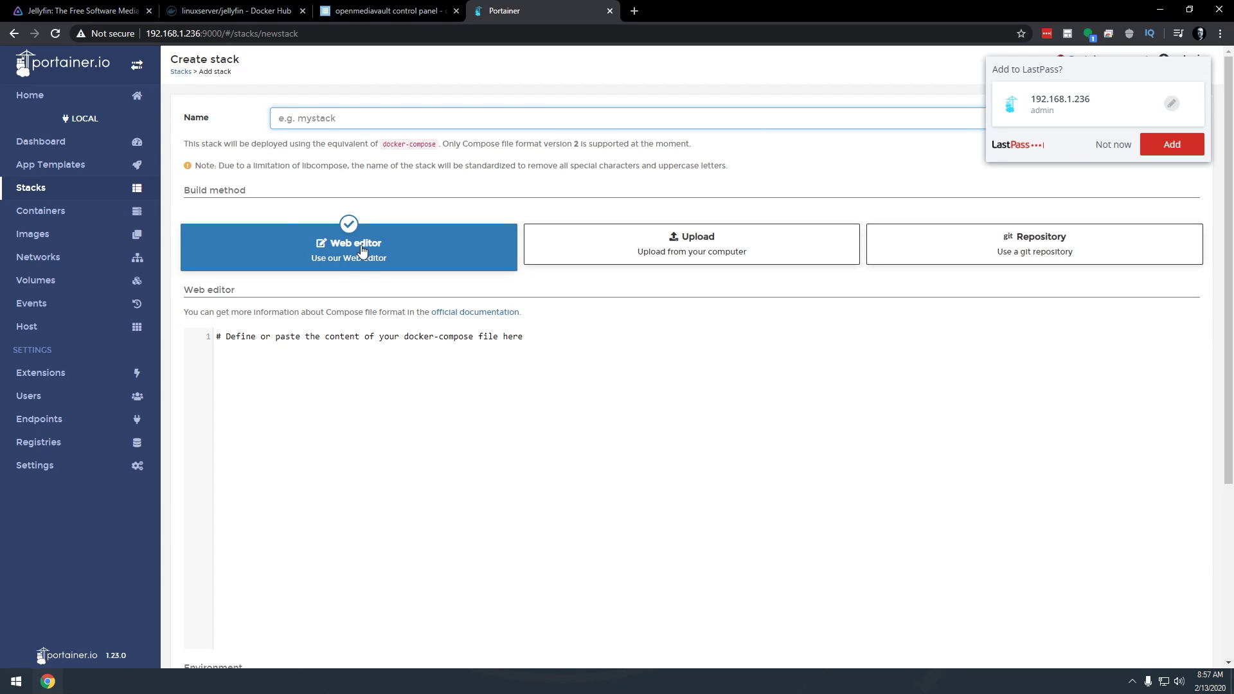
left_click(357, 382)
key("ctrl+v")
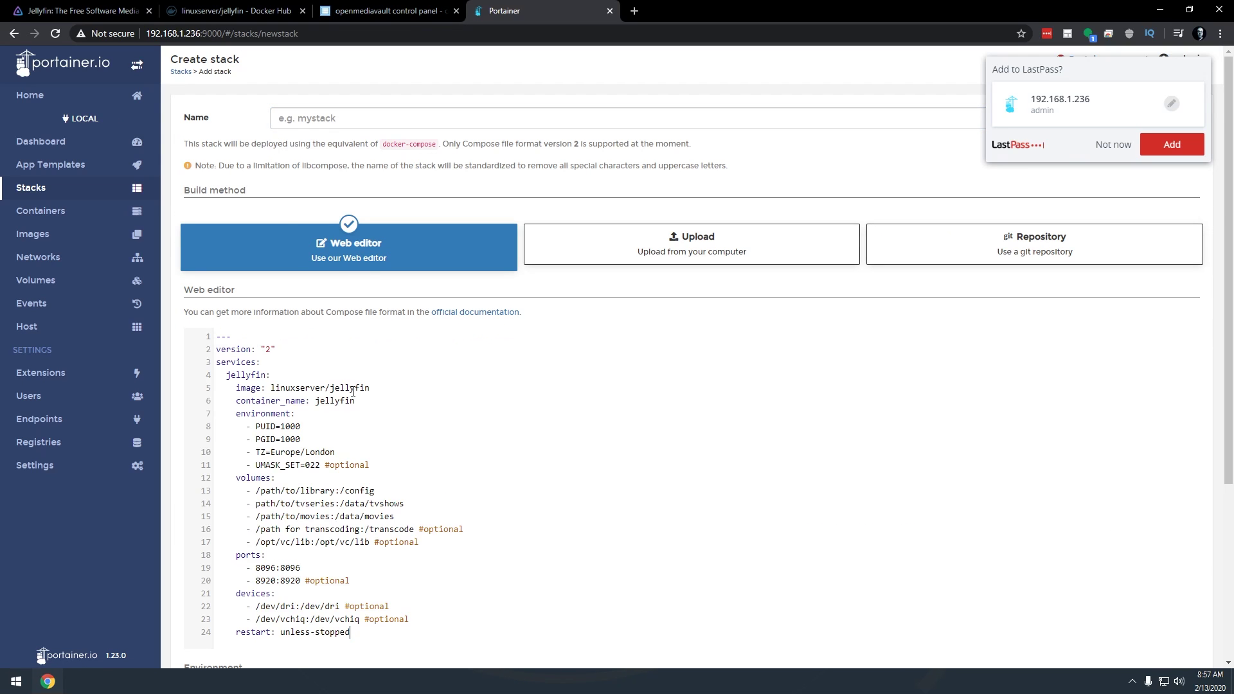
Name the stack jellyfin and mark the PUID and PGID lines for editing
double_click(352, 389)
key("ctrl+c")
left_click(304, 122)
key("ctrl+v")
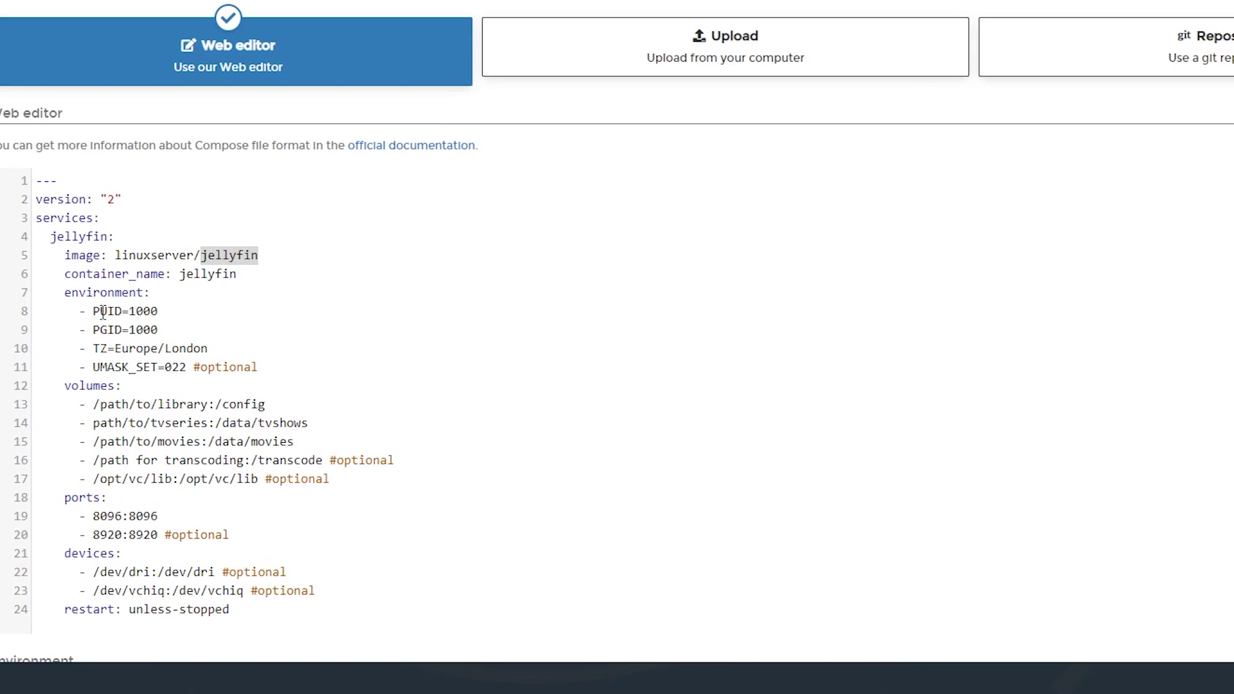
left_click_drag(93, 311, 171, 333)
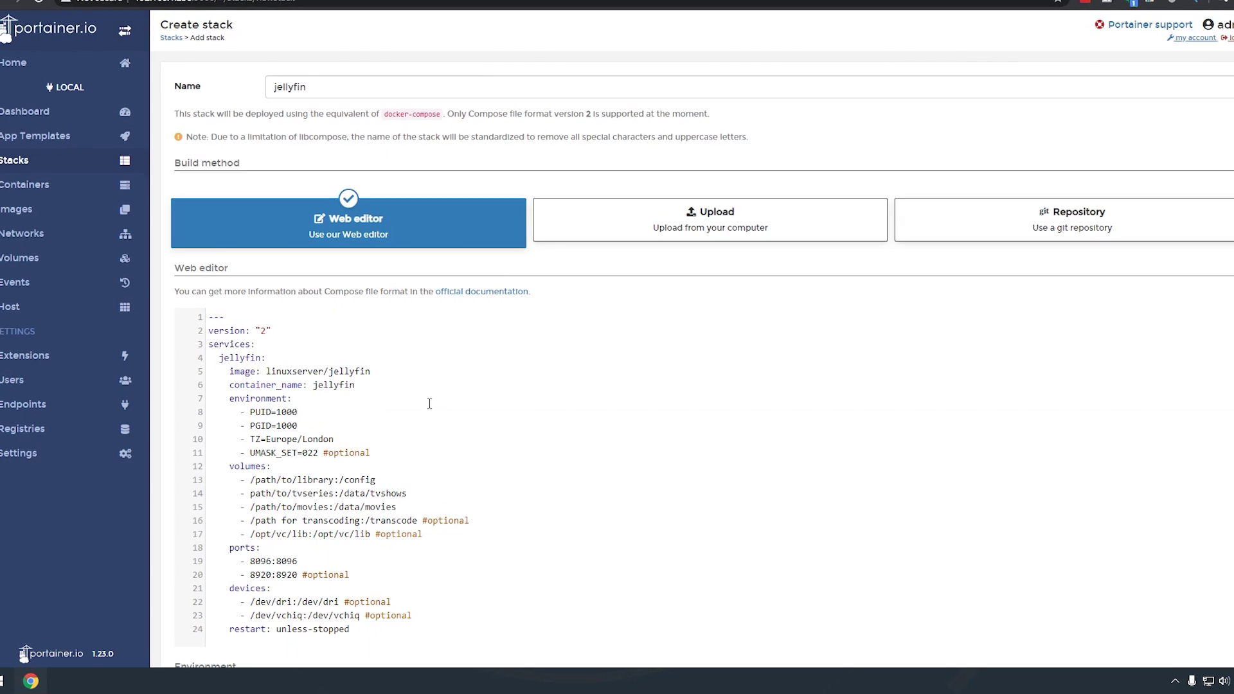
Open a PuTTY SSH session to 192.168.1.236 and log in as root
left_click(3, 679)
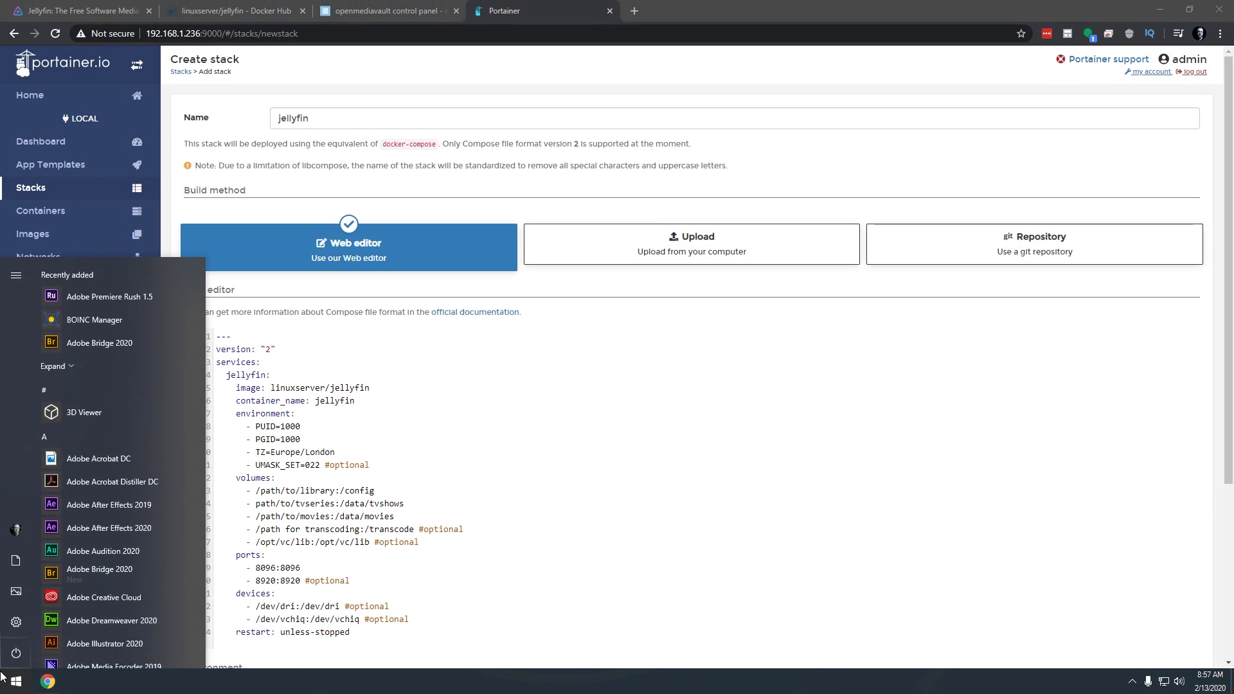
left_click(3, 678)
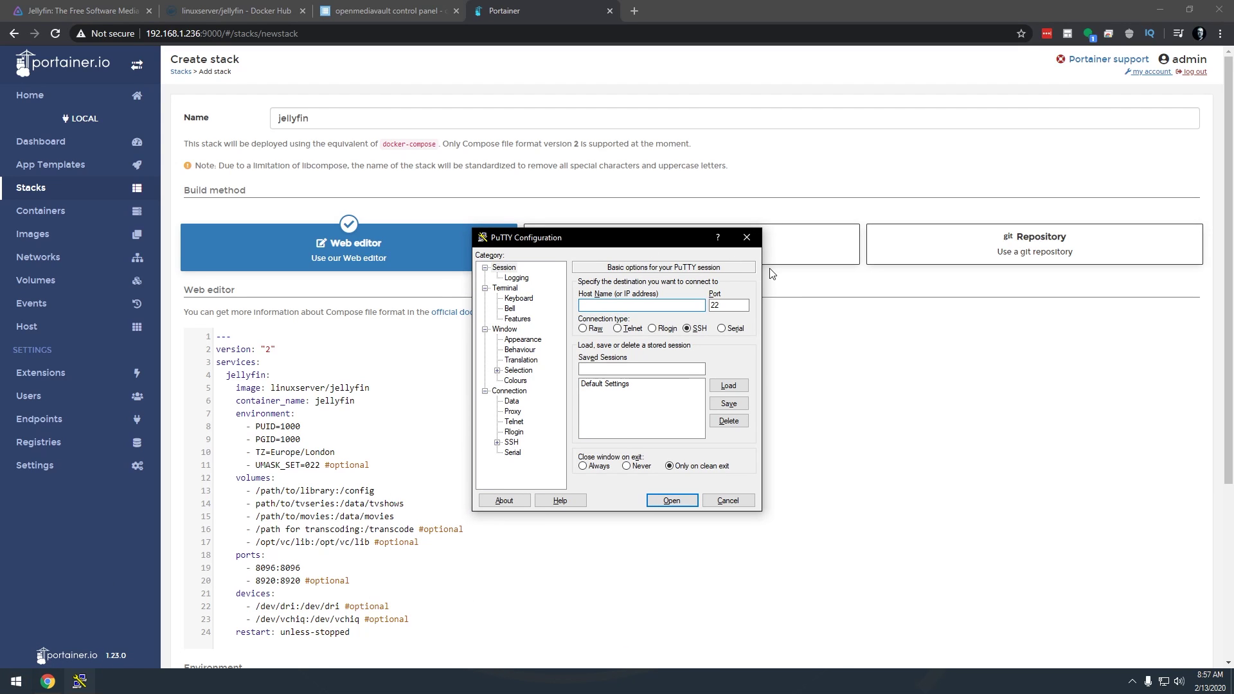
type("192.168.1.236")
key("Return")
type("root")
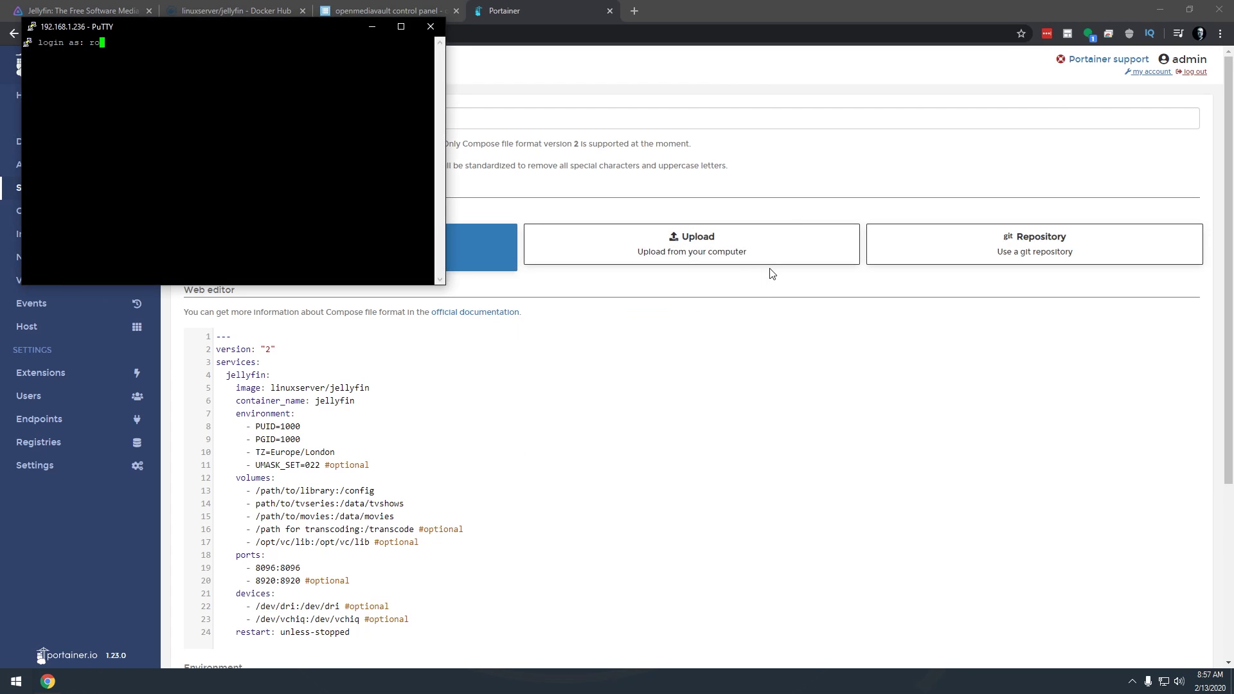
key("Return")
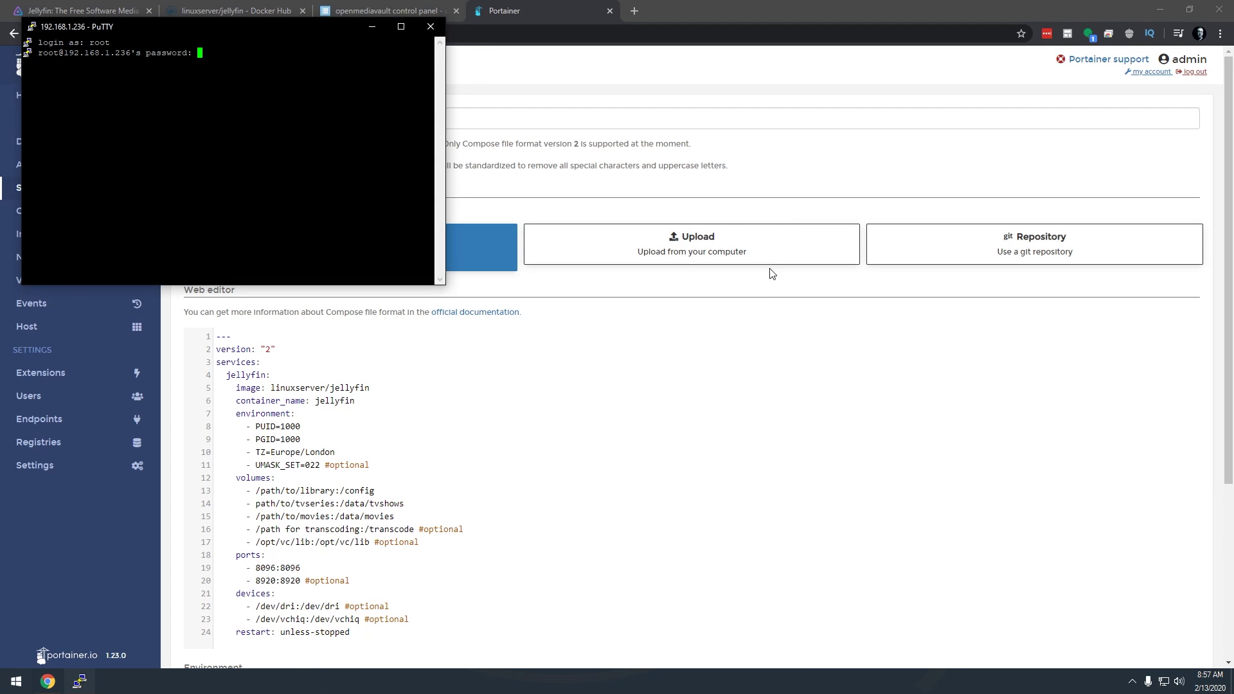
key("Return")
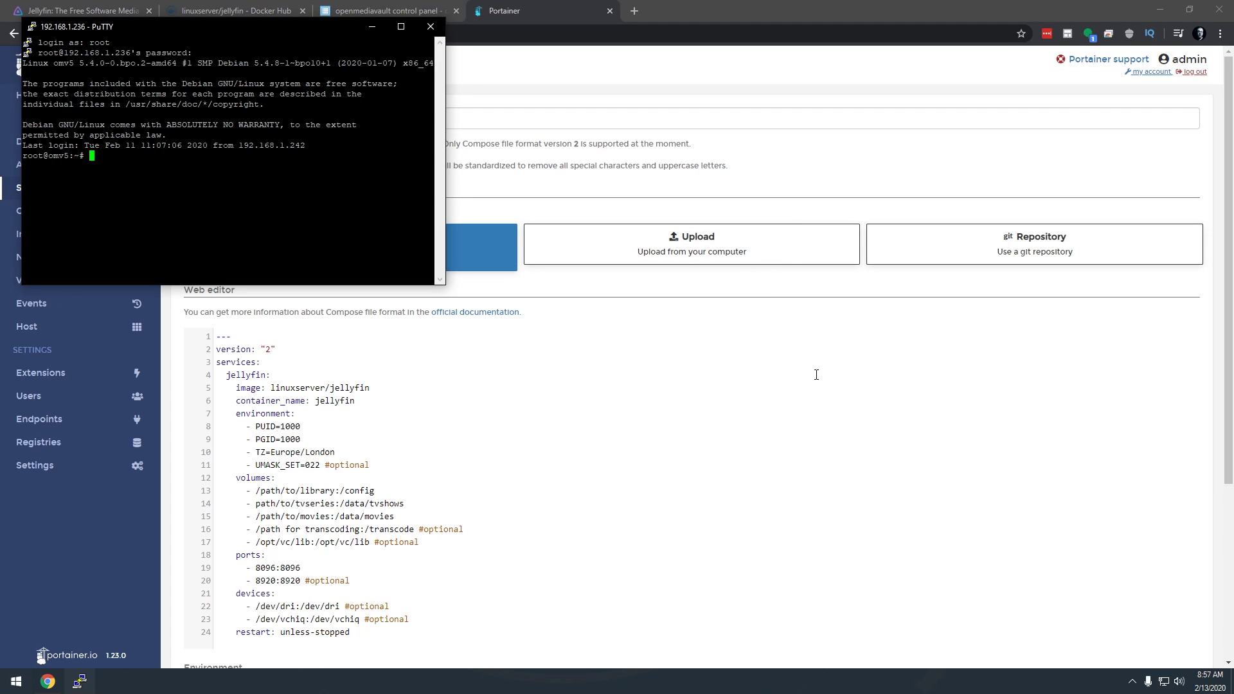
Run 'id admin' to find the admin user's uid 998 and gid 100
left_click_drag(247, 30, 886, 335)
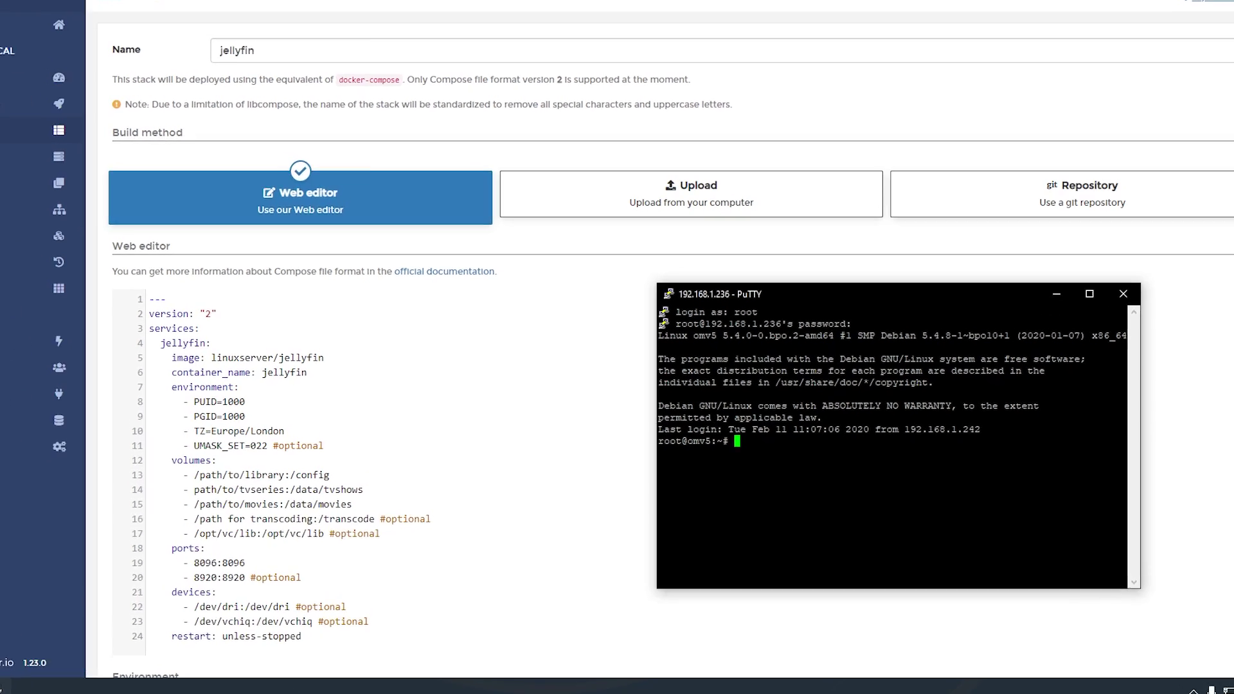
type("id a")
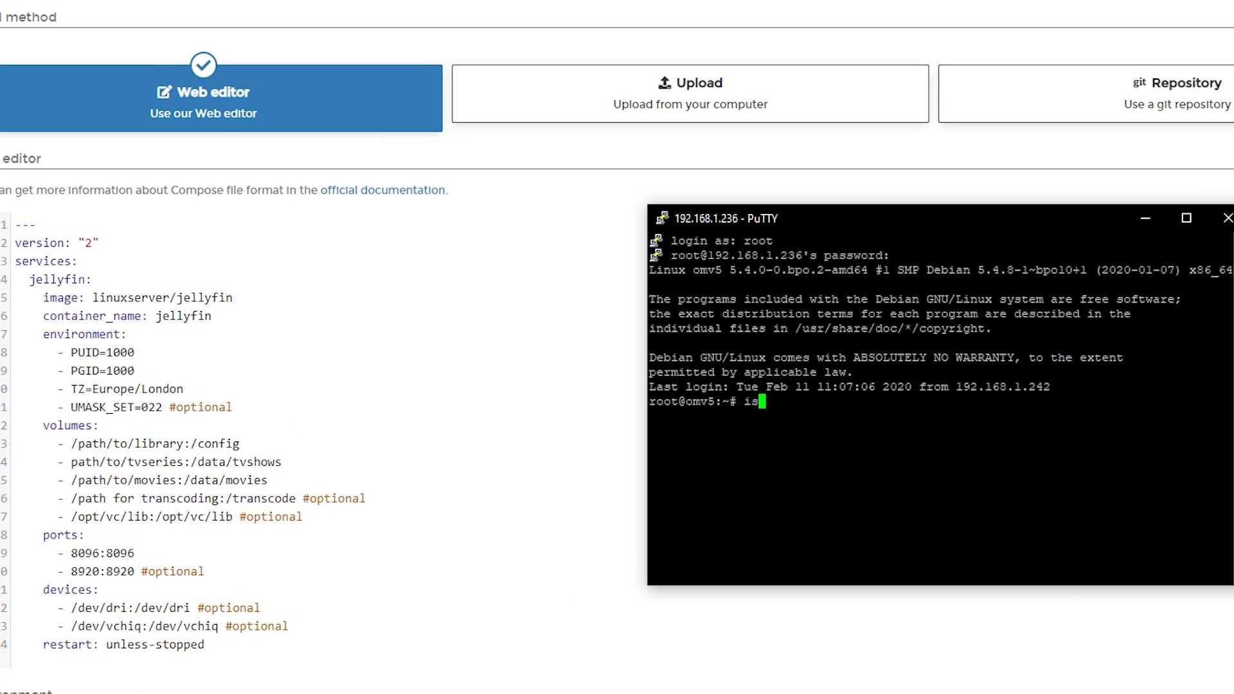
type("dmin")
key("Return")
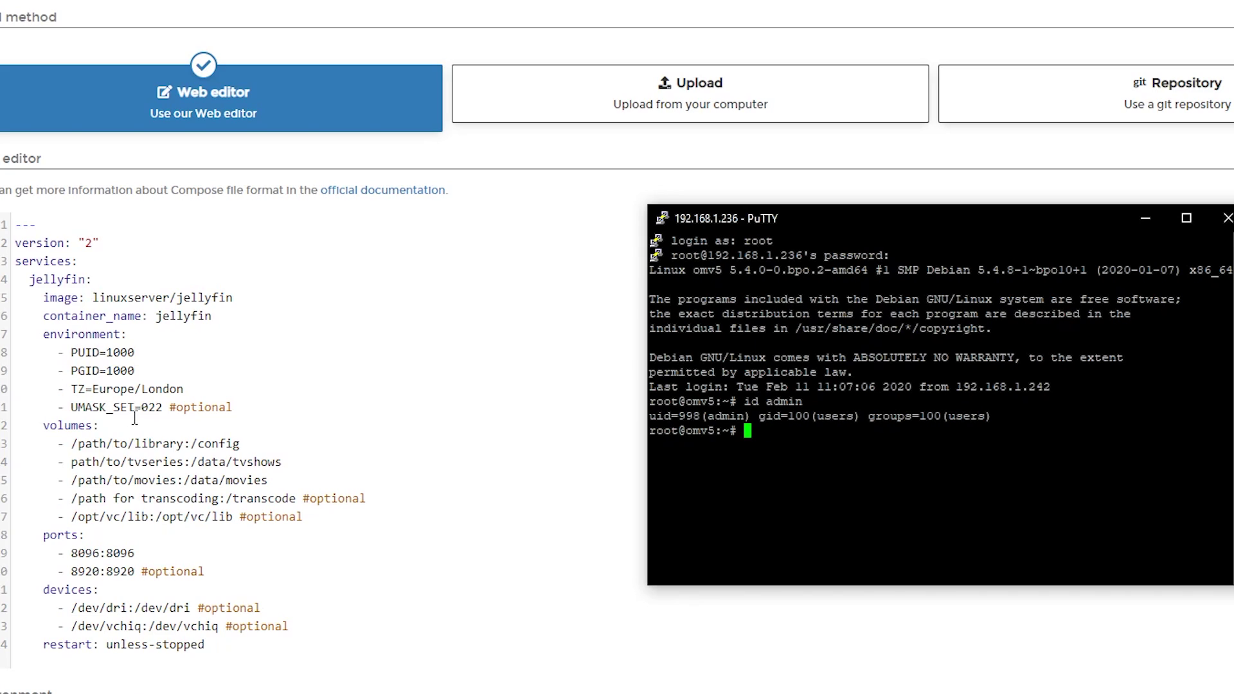
Change PUID to 998, PGID to 100, and the TZ from Europe/London to America/Denver
double_click(120, 352)
type("99")
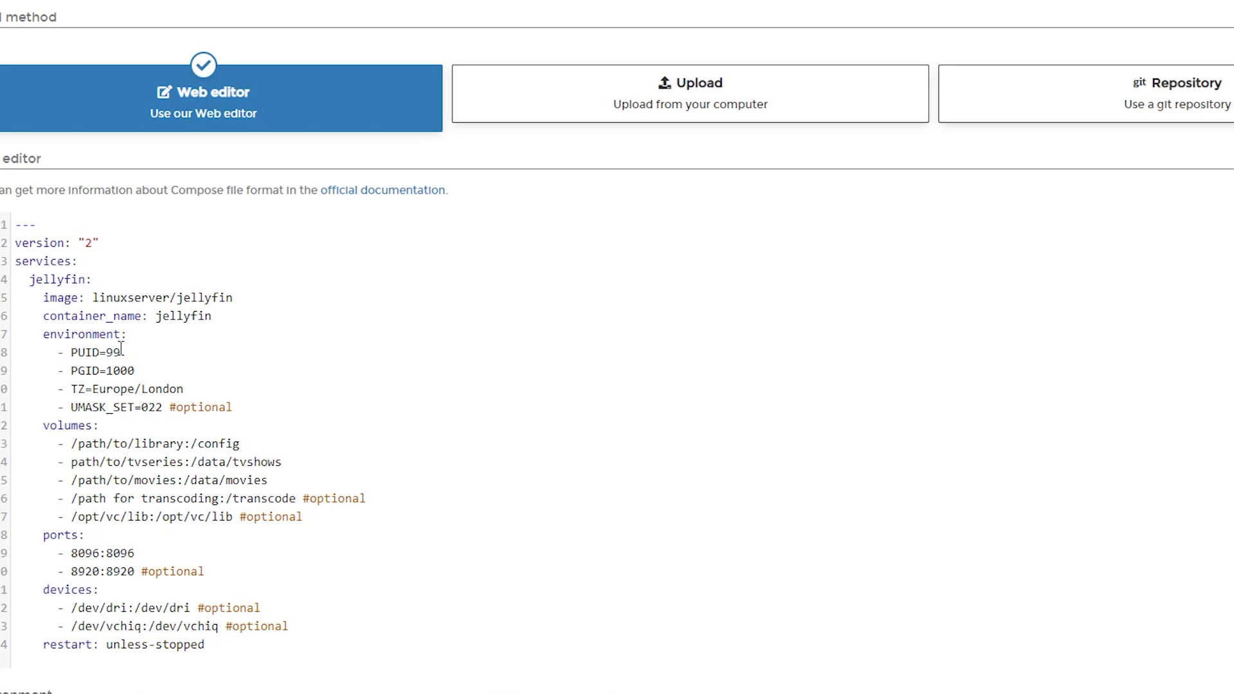
type("8")
key("Down")
key("BackSpace")
key("Down")
key("ctrl+Left")
key("shift+End")
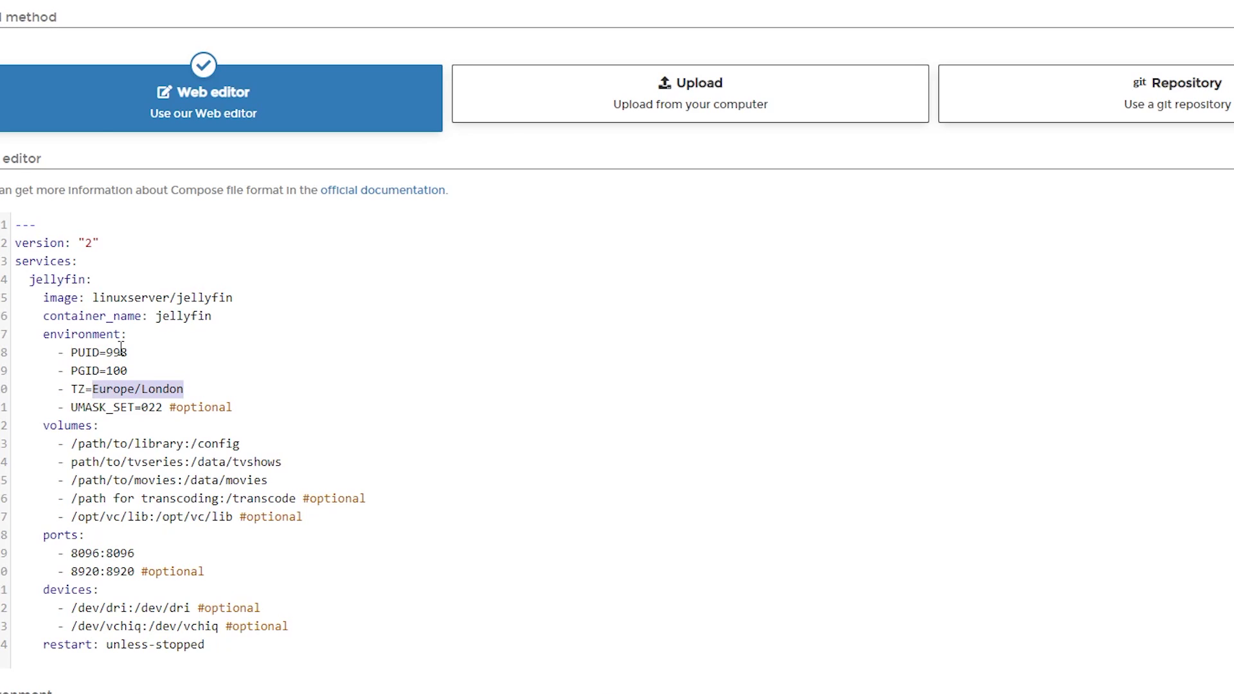
type("America/")
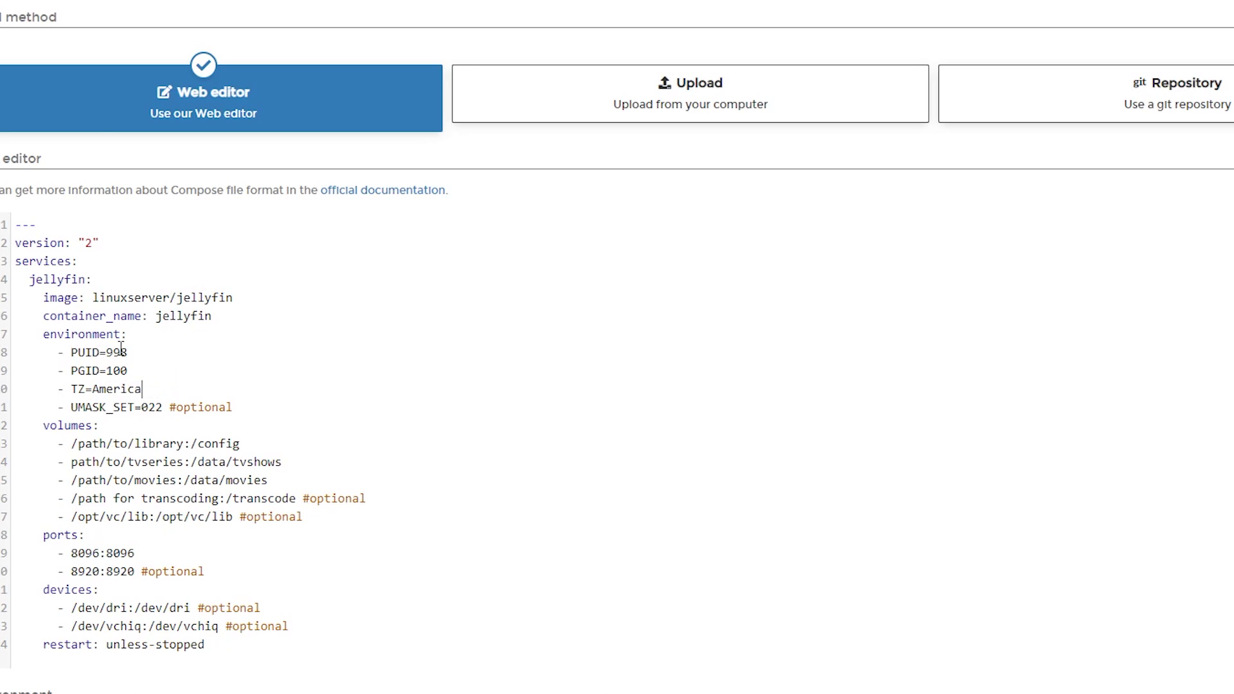
type("Denver")
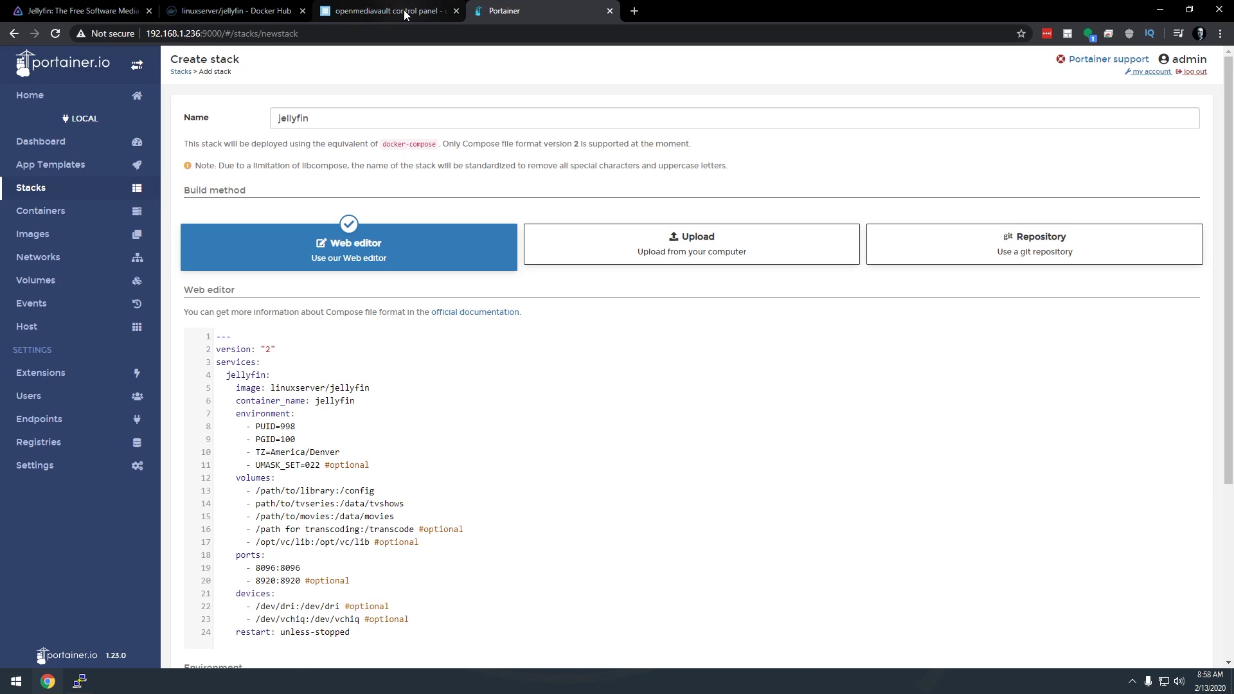
Put openmediavault and the Portainer stack editor side by side and select line 13's library path
left_click_drag(405, 14, 395, 87)
key("super+Left")
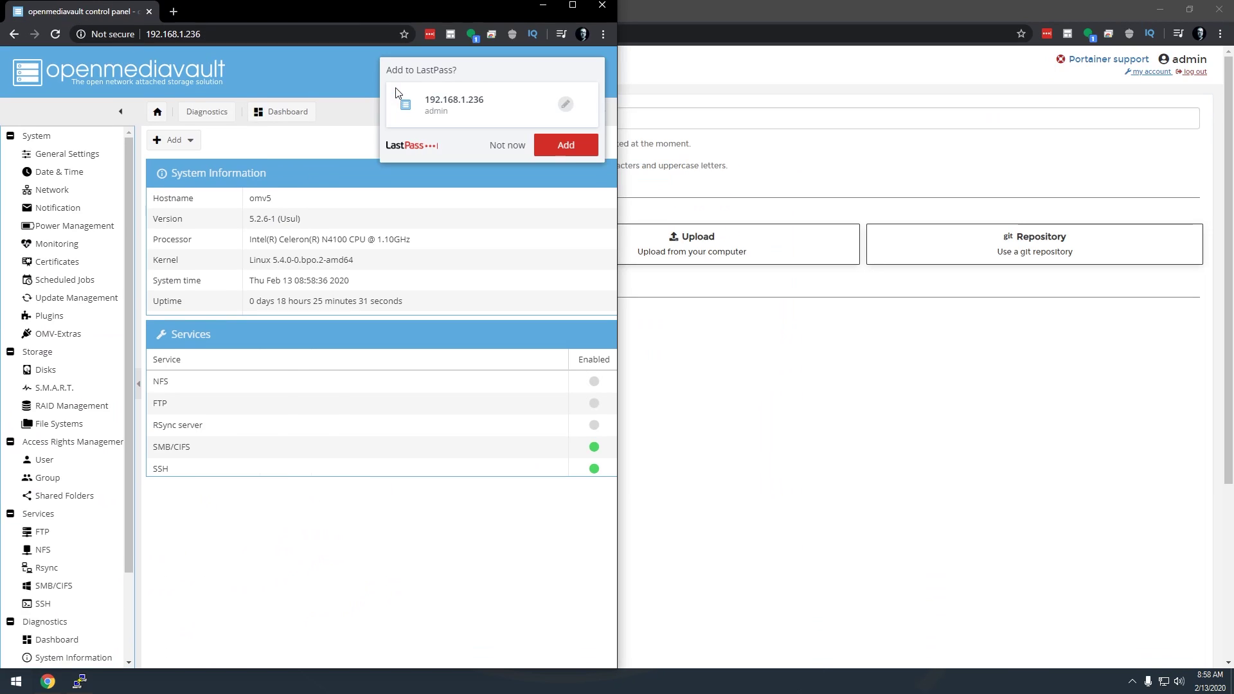
left_click(724, 422)
key("super+Right")
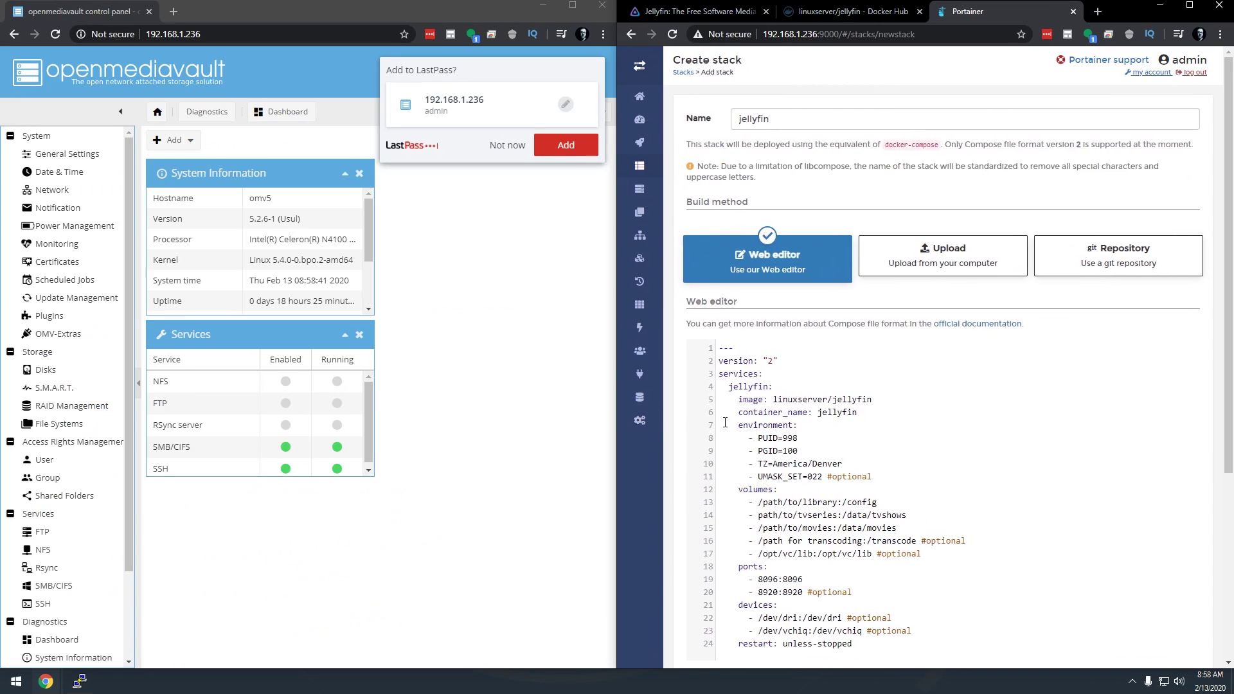
left_click(507, 145)
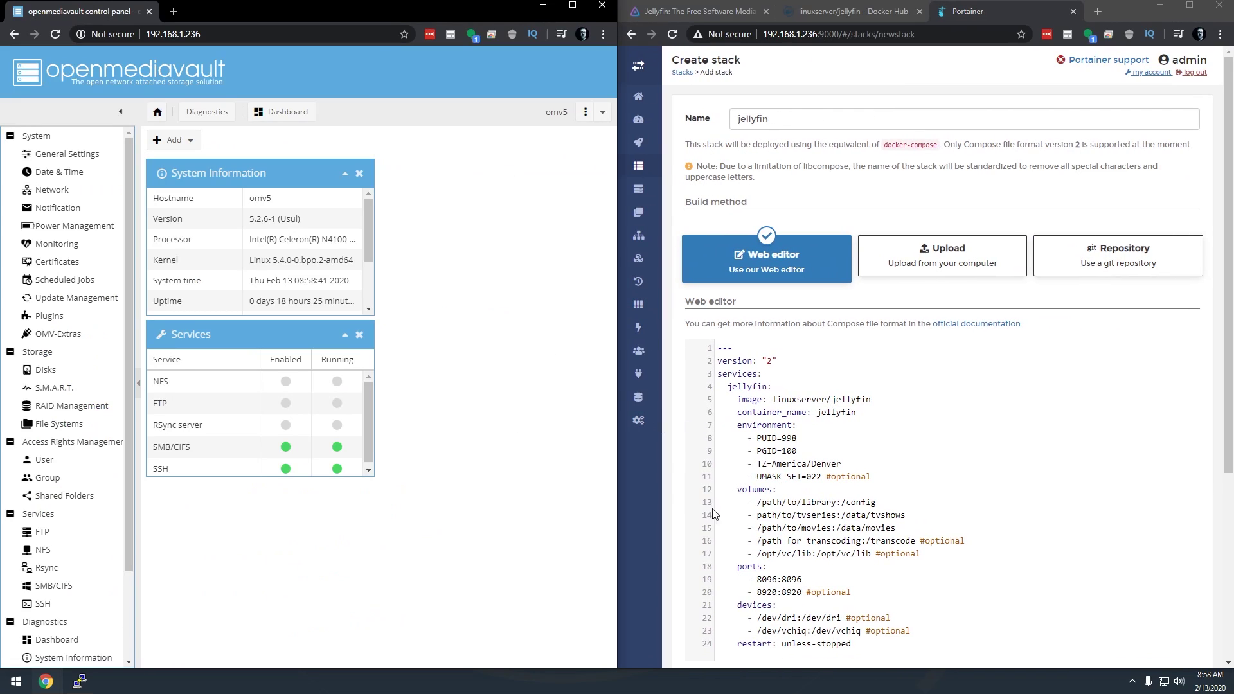
scroll(771, 463, "down", 1)
left_click_drag(759, 438, 842, 436)
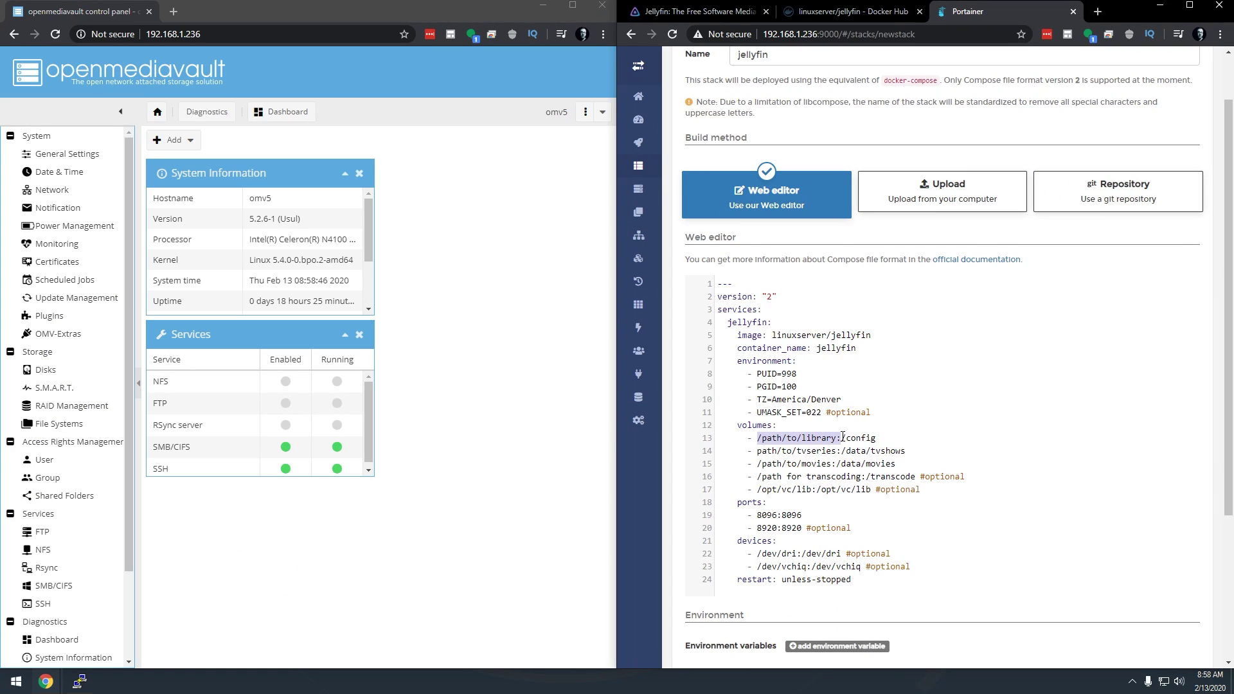
Show openmediavault's Shared Folders list with absolute paths like /srv/dev-disk-by-label-Files/Config
left_click(67, 498)
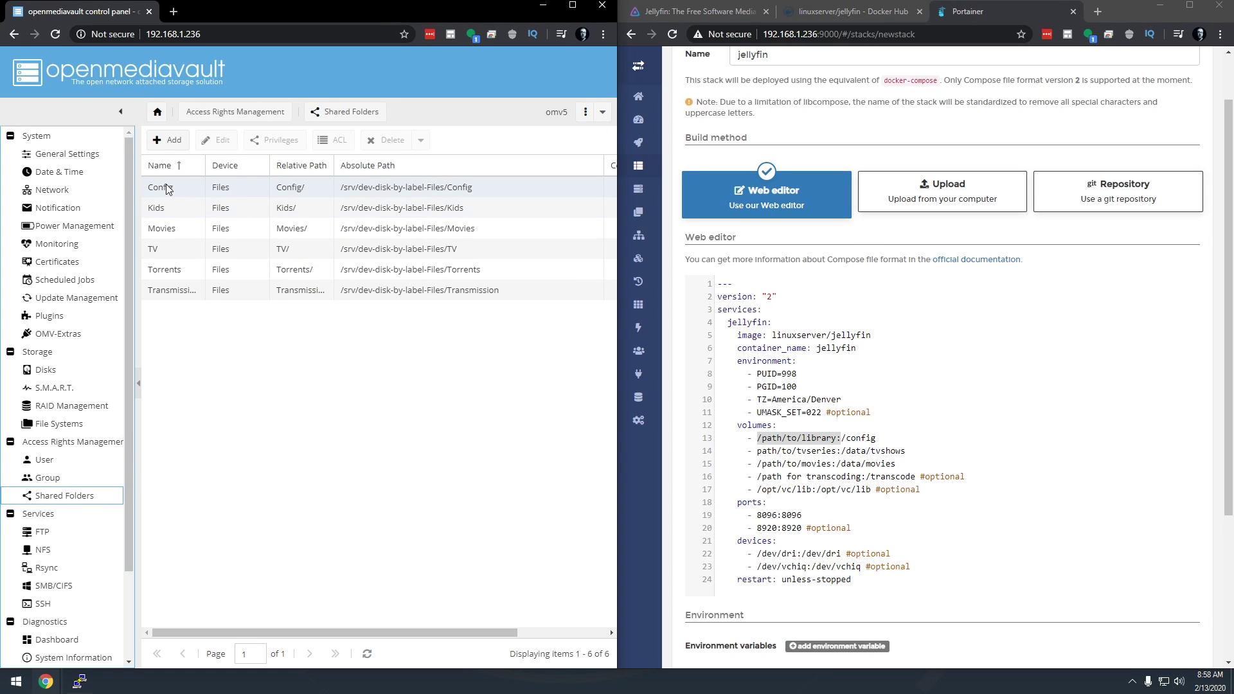
right_click(375, 185)
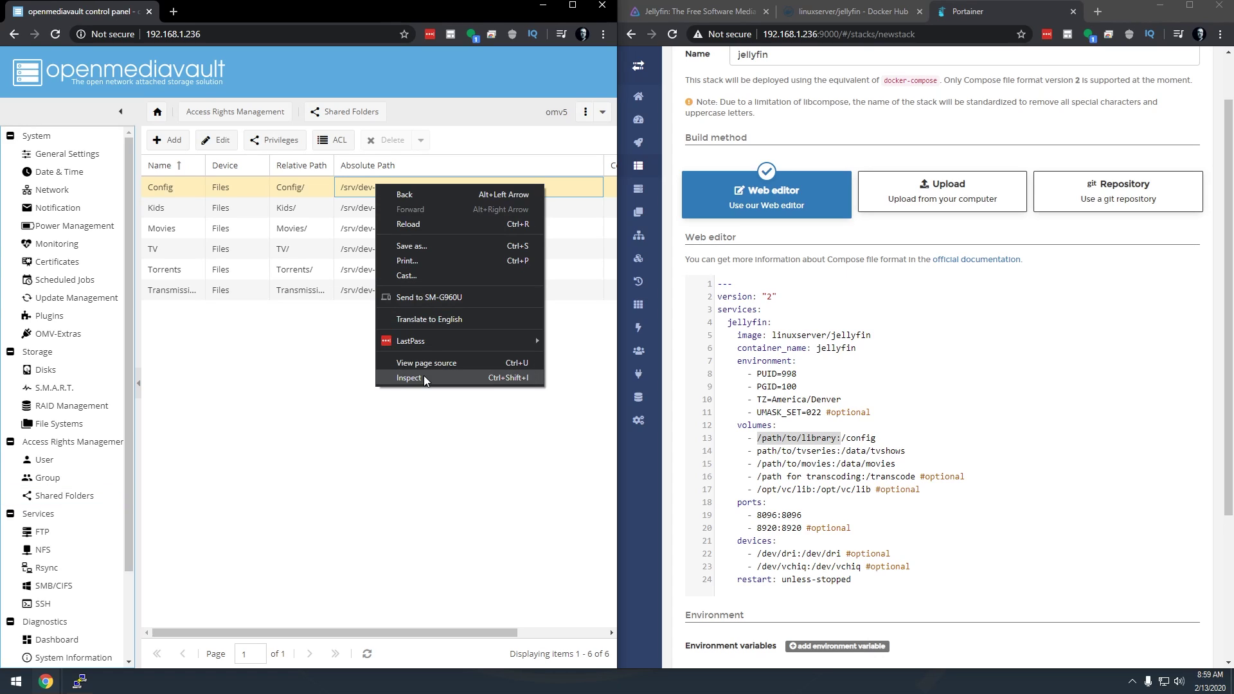
left_click(352, 186)
right_click(351, 184)
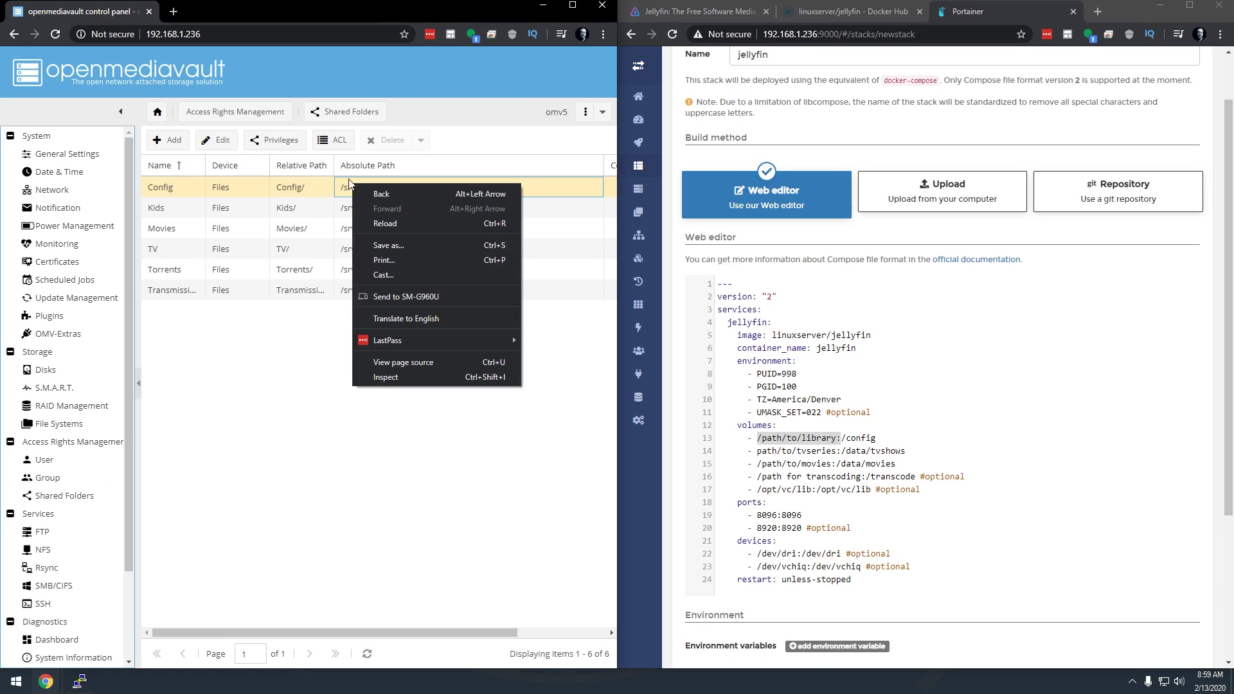
left_click(348, 185)
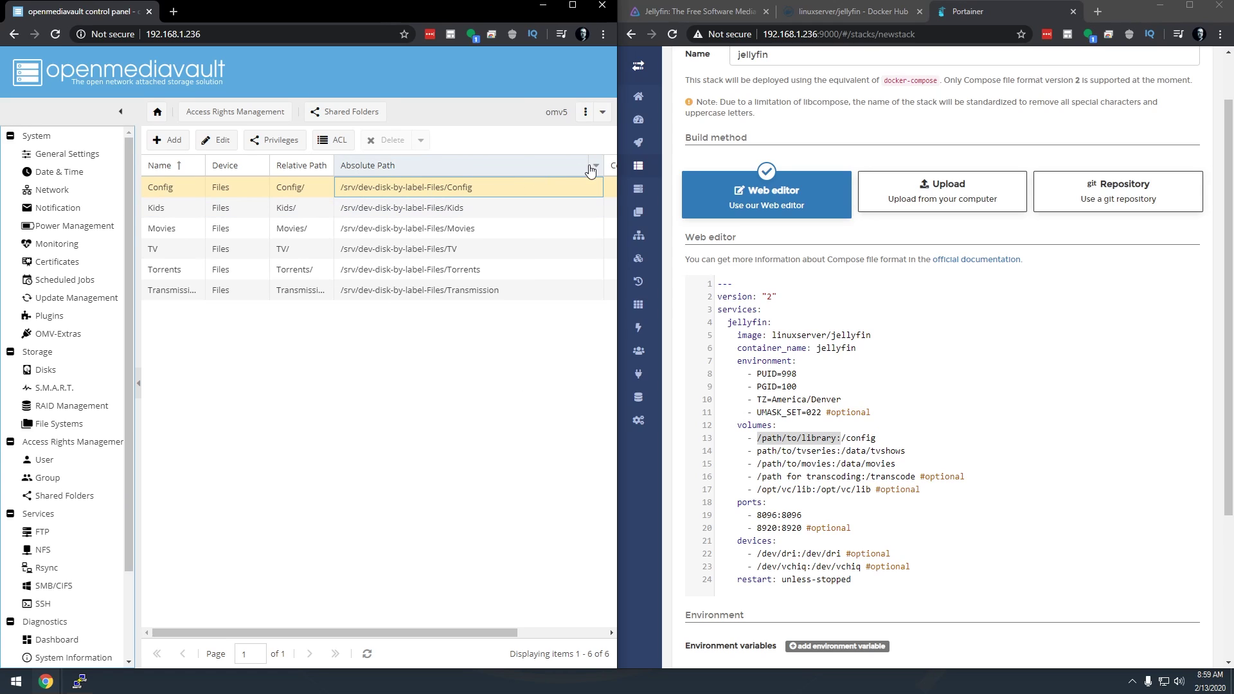
left_click(326, 171)
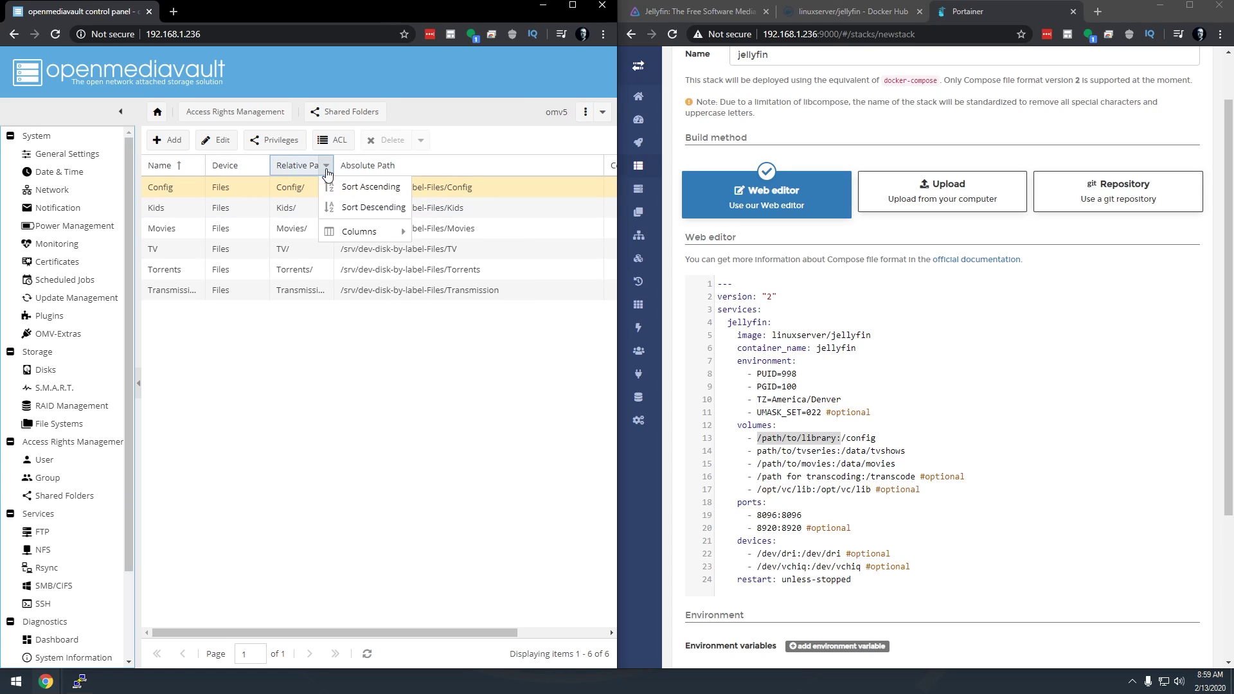
mouse_move(363, 231)
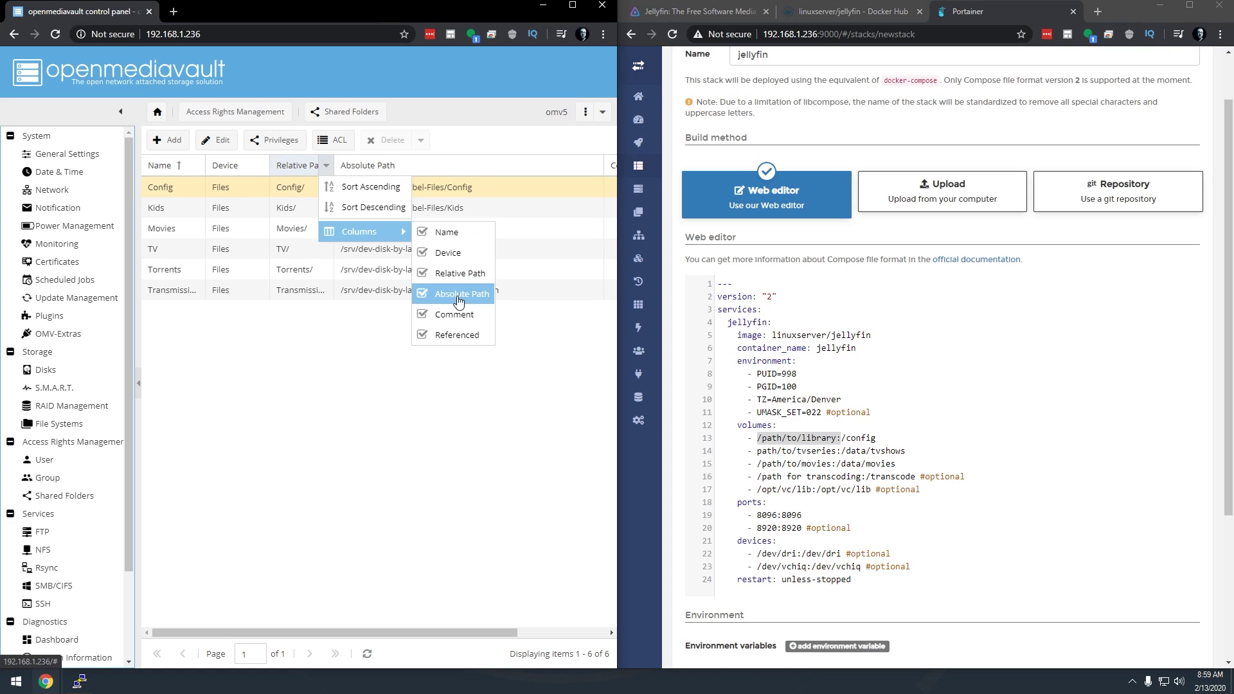
left_click(359, 389)
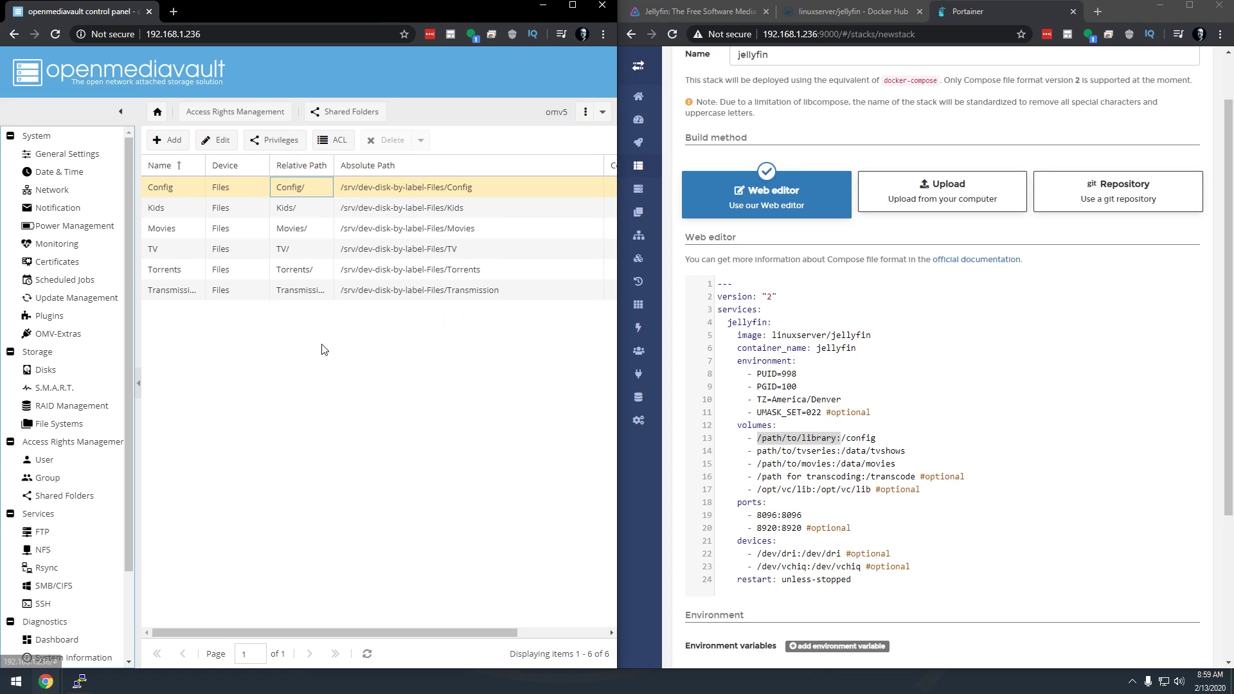
Copy the Config folder path into the compose file as Config/Jellyfin and delete the transcode and vc volume lines
right_click(372, 190)
left_click(404, 391)
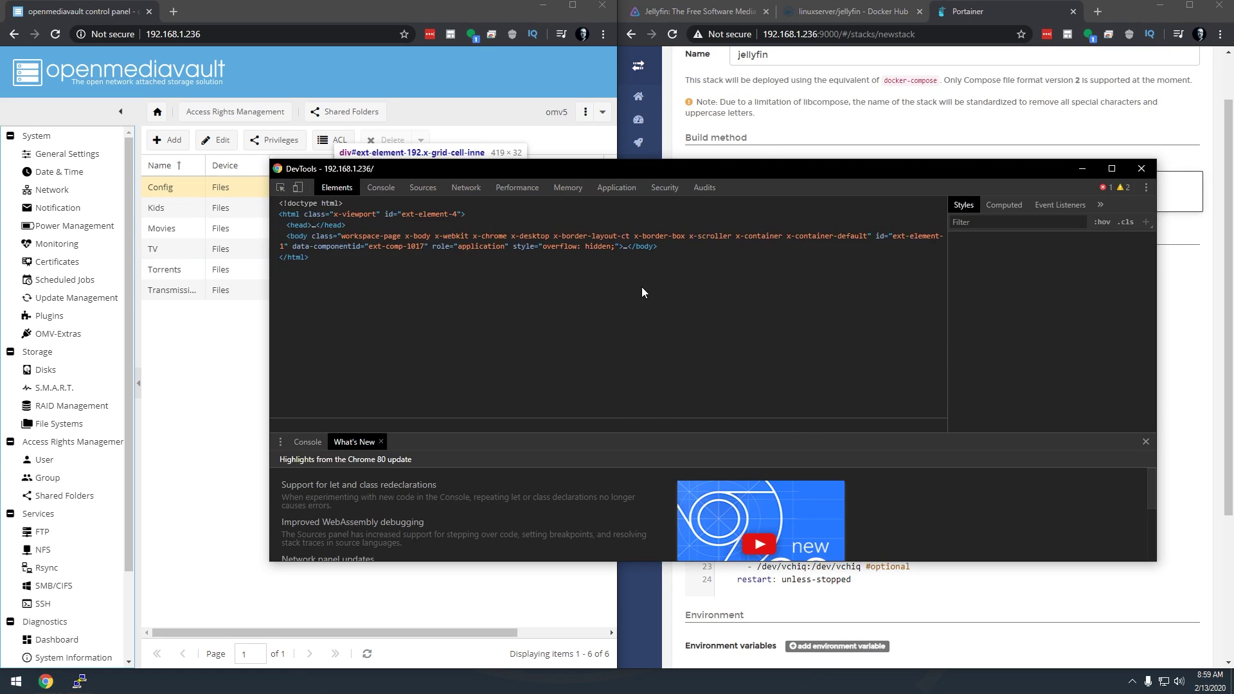
double_click(825, 305)
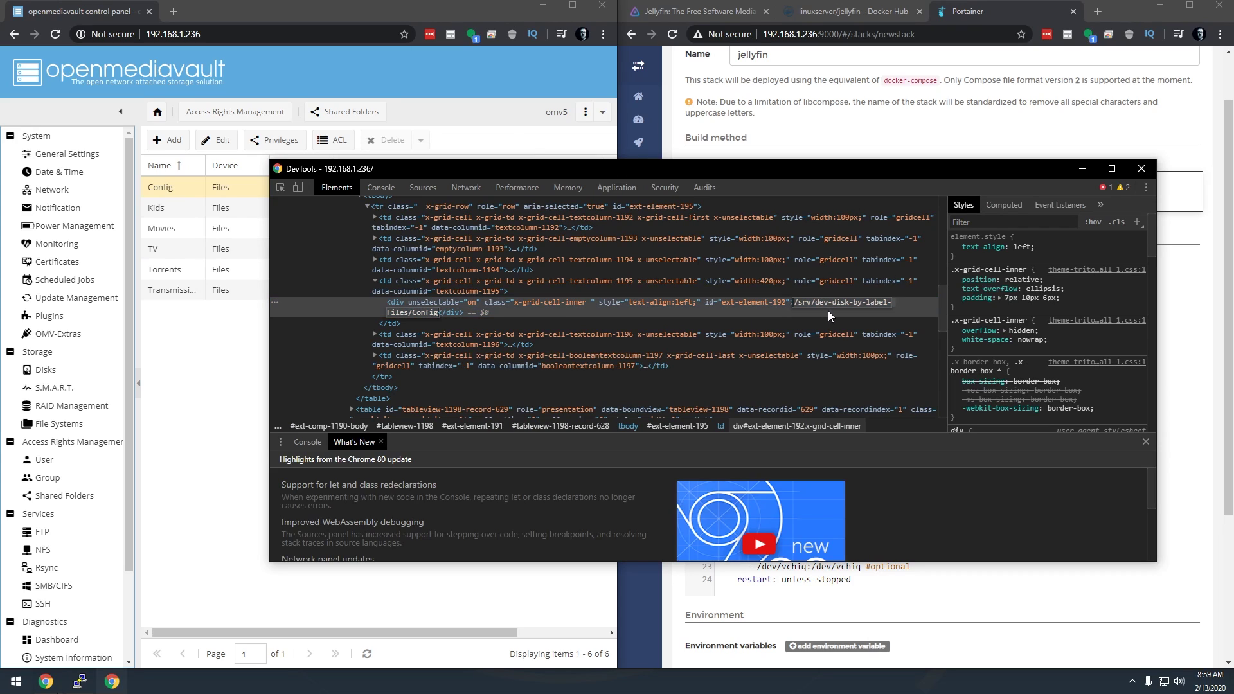
left_click(980, 14)
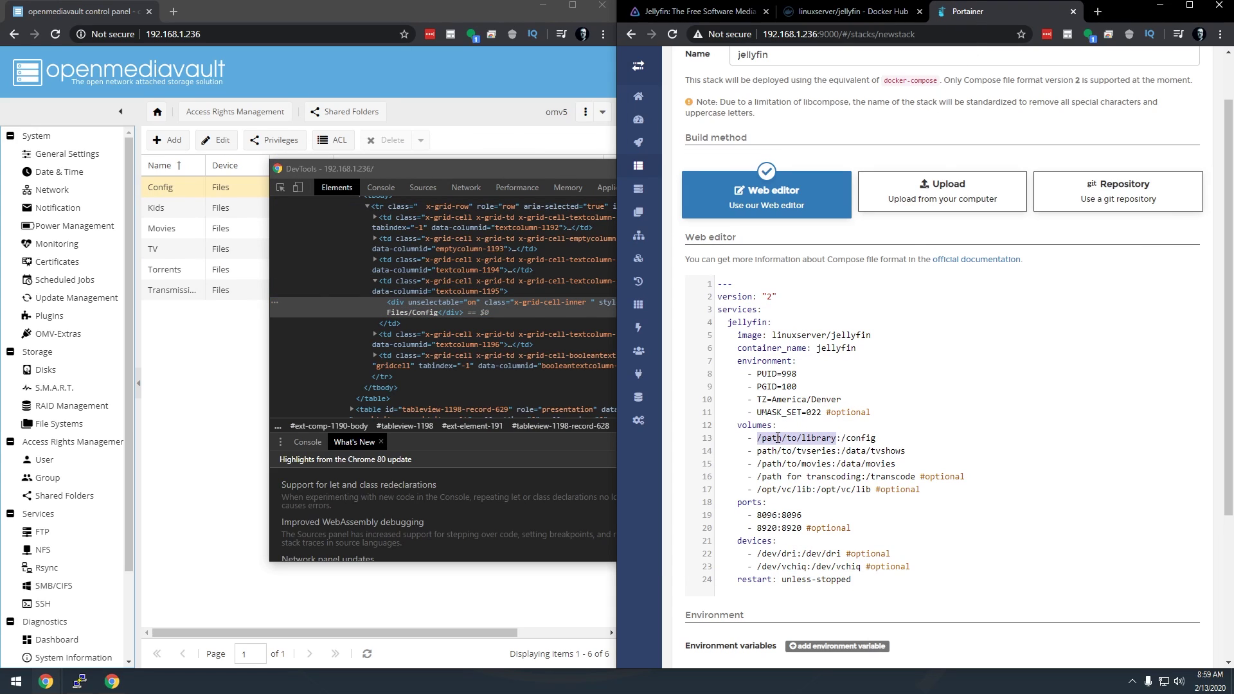
type("/srv/dev-disk-by-label-Files/Config")
type("/")
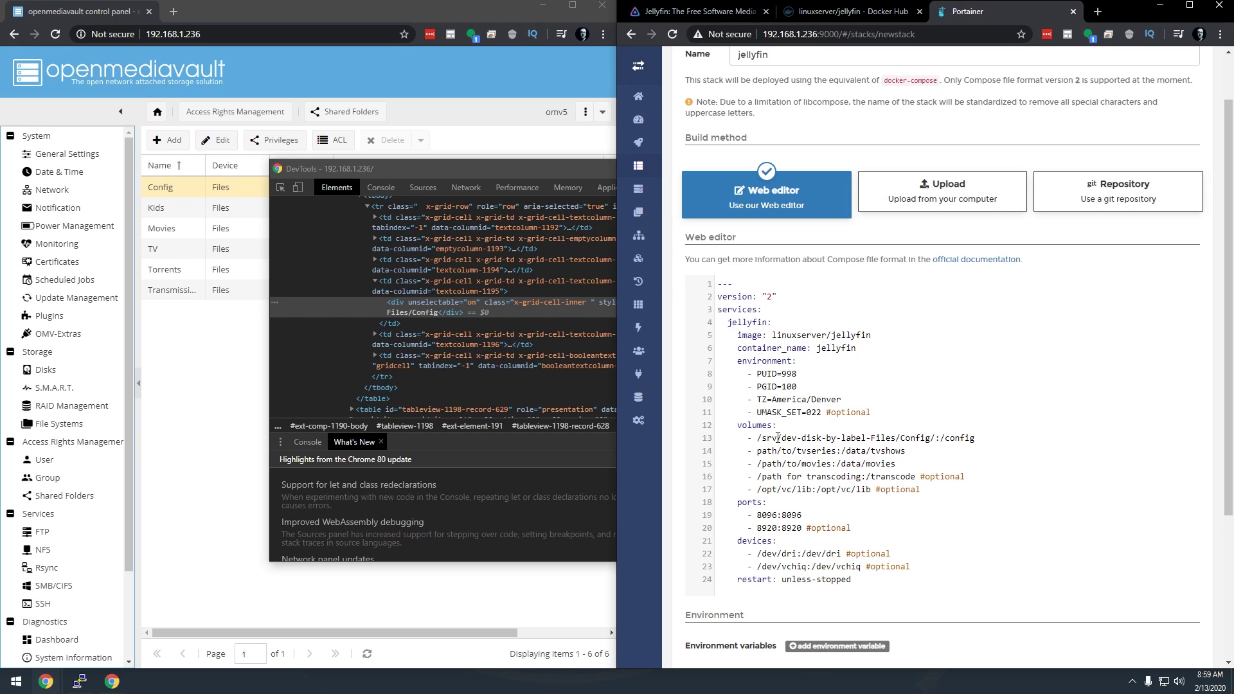
type("Jellyfin")
left_click_drag(726, 478, 982, 491)
key("BackSpace")
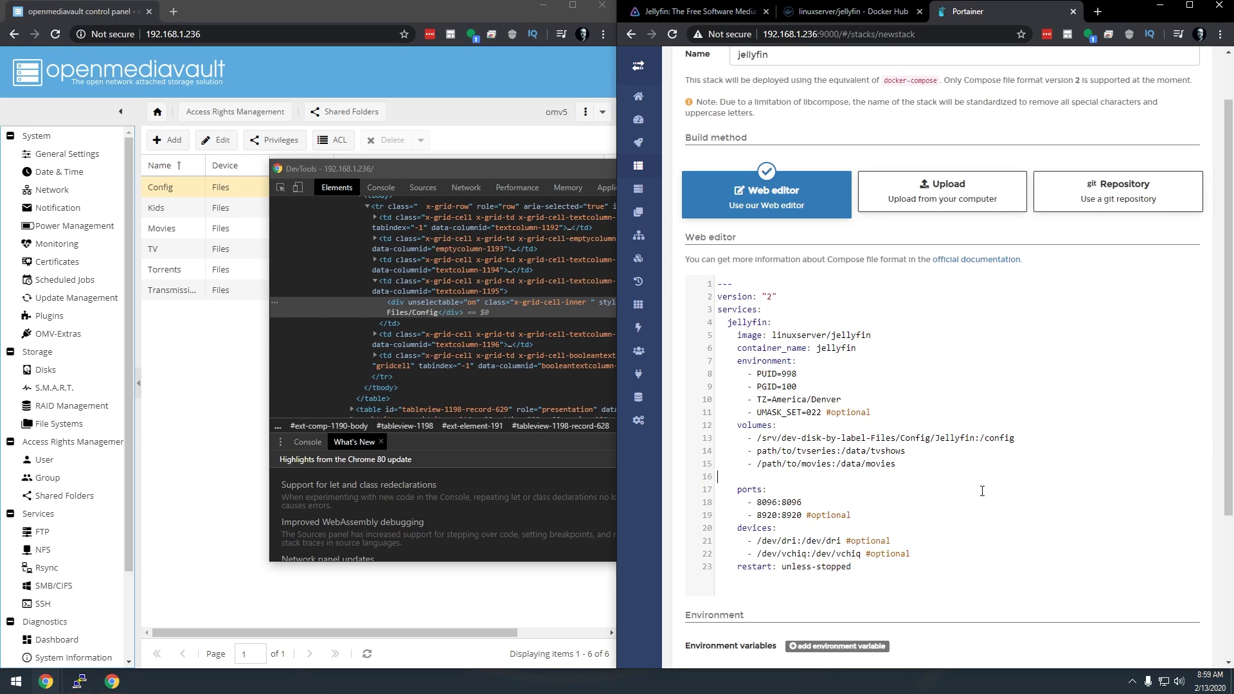
key("BackSpace")
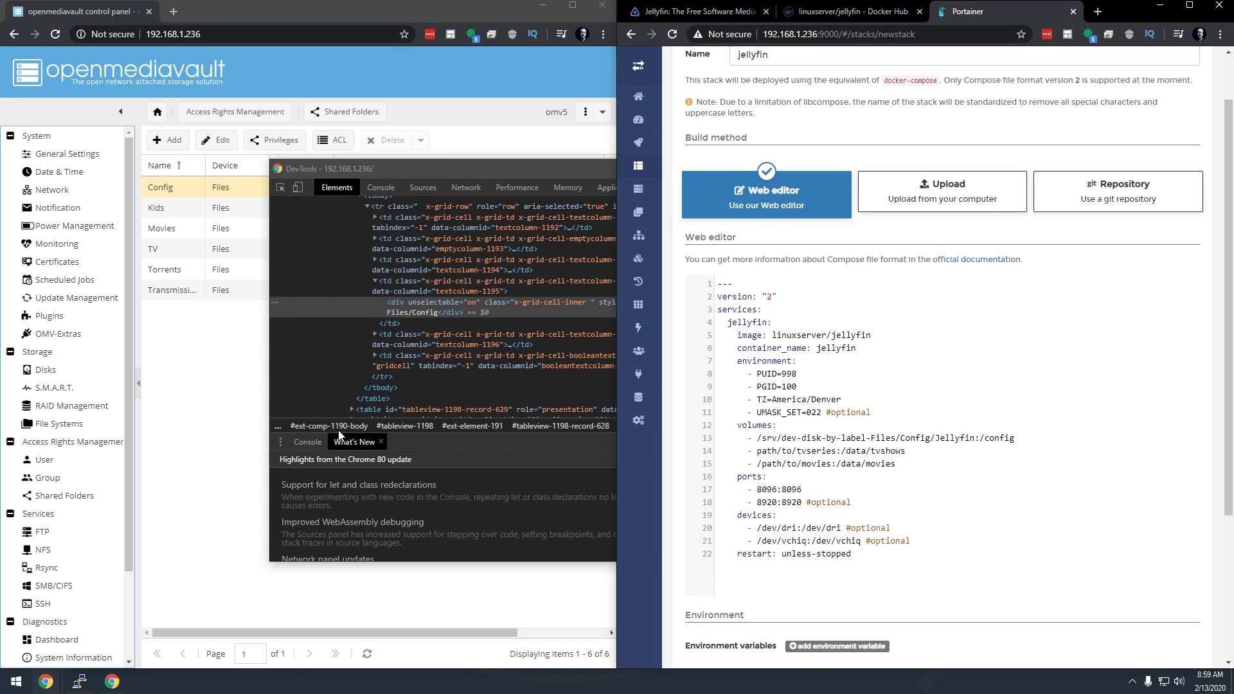
Replace the tvseries and movies placeholders with the TV and Movies shared folder paths
left_click(257, 334)
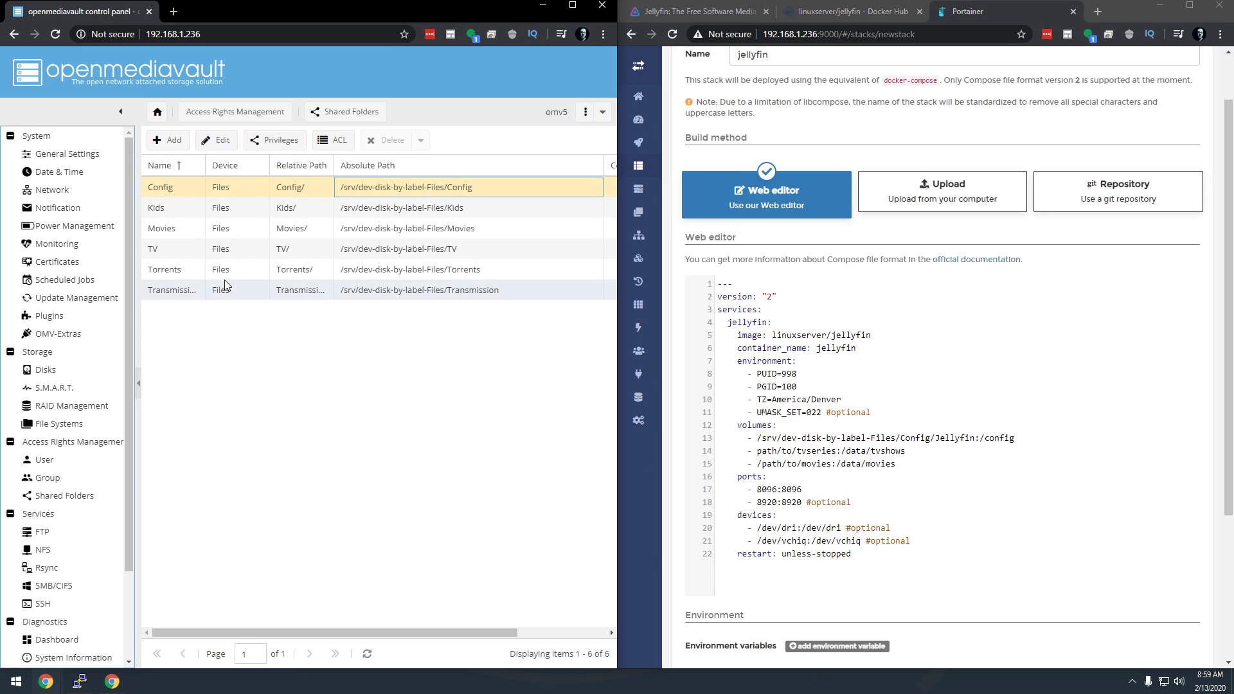
right_click(378, 255)
left_click(411, 444)
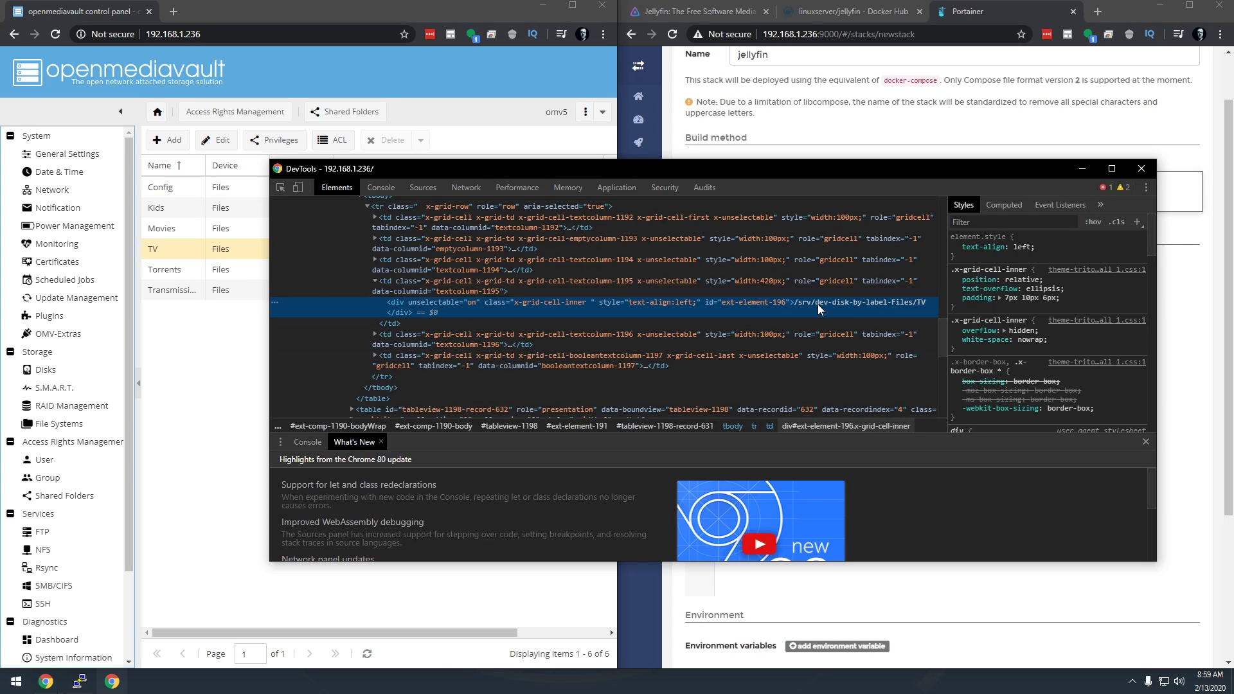
double_click(817, 303)
key("ctrl+c")
left_click(823, 573)
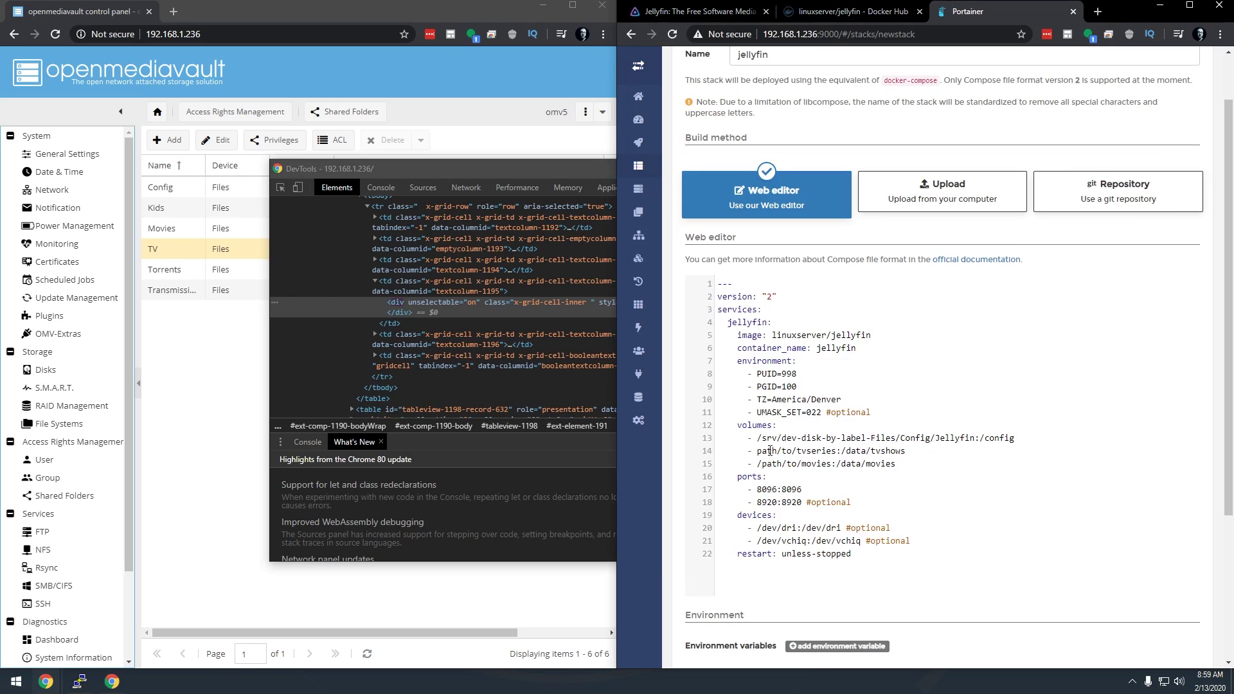
left_click_drag(757, 451, 840, 453)
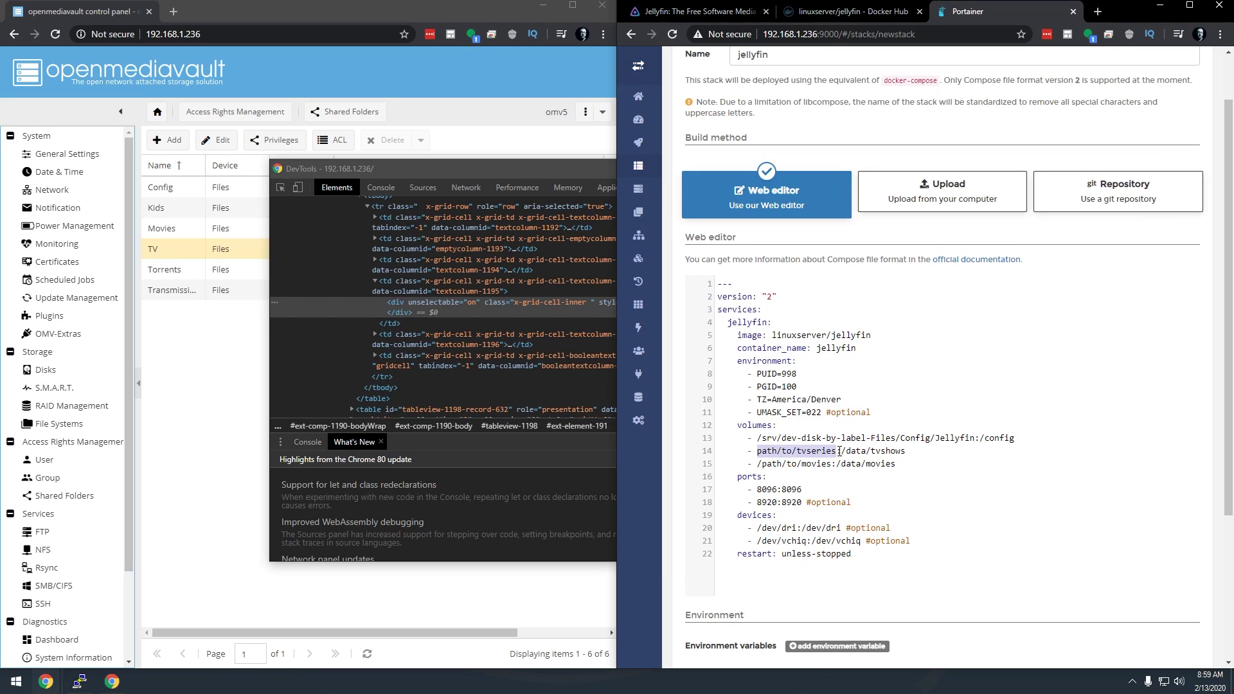
key("ctrl+v")
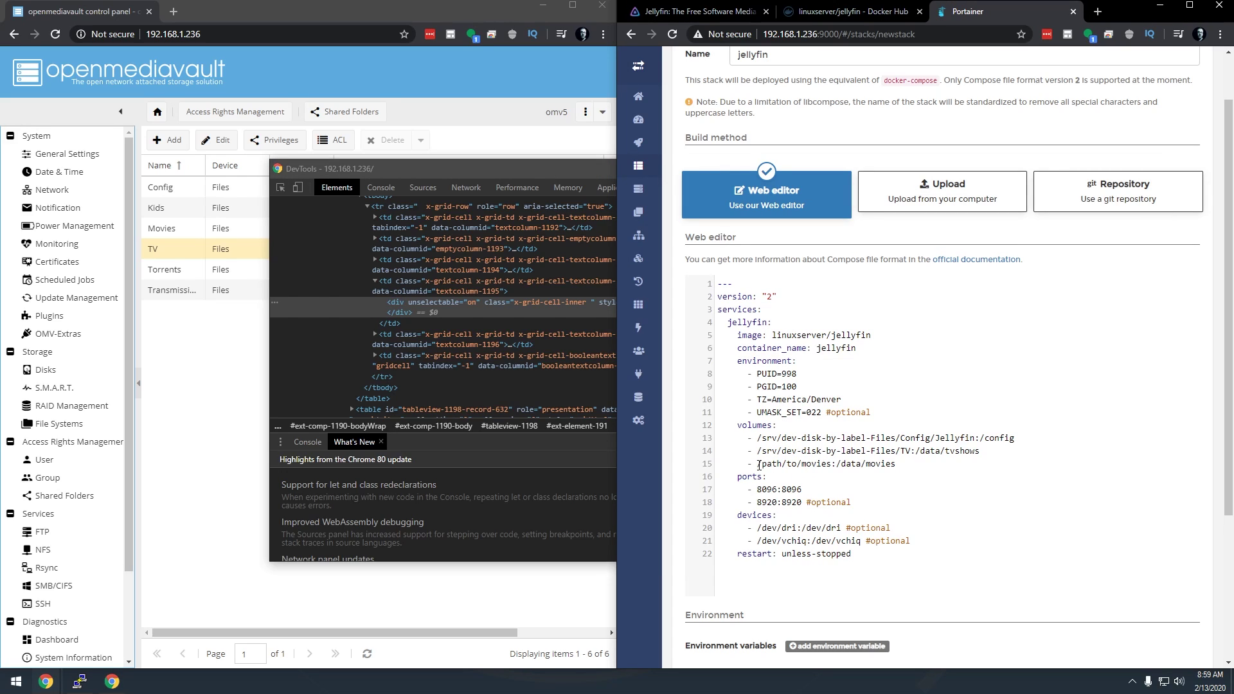
left_click_drag(758, 464, 833, 463)
key("ctrl+v")
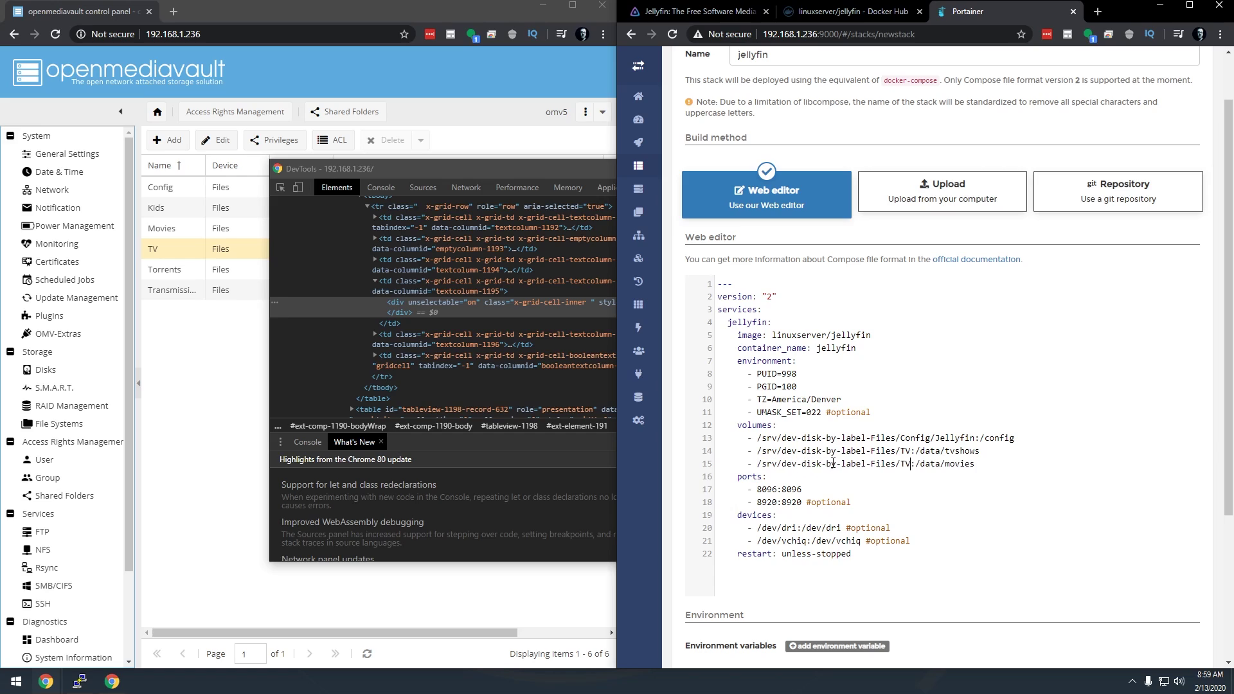
key("ctrl+shift+Left")
type("Movies")
Duplicate the Movies volume line as a Kids folder mapped to /data/kids
key("shift+End")
key("ctrl+c")
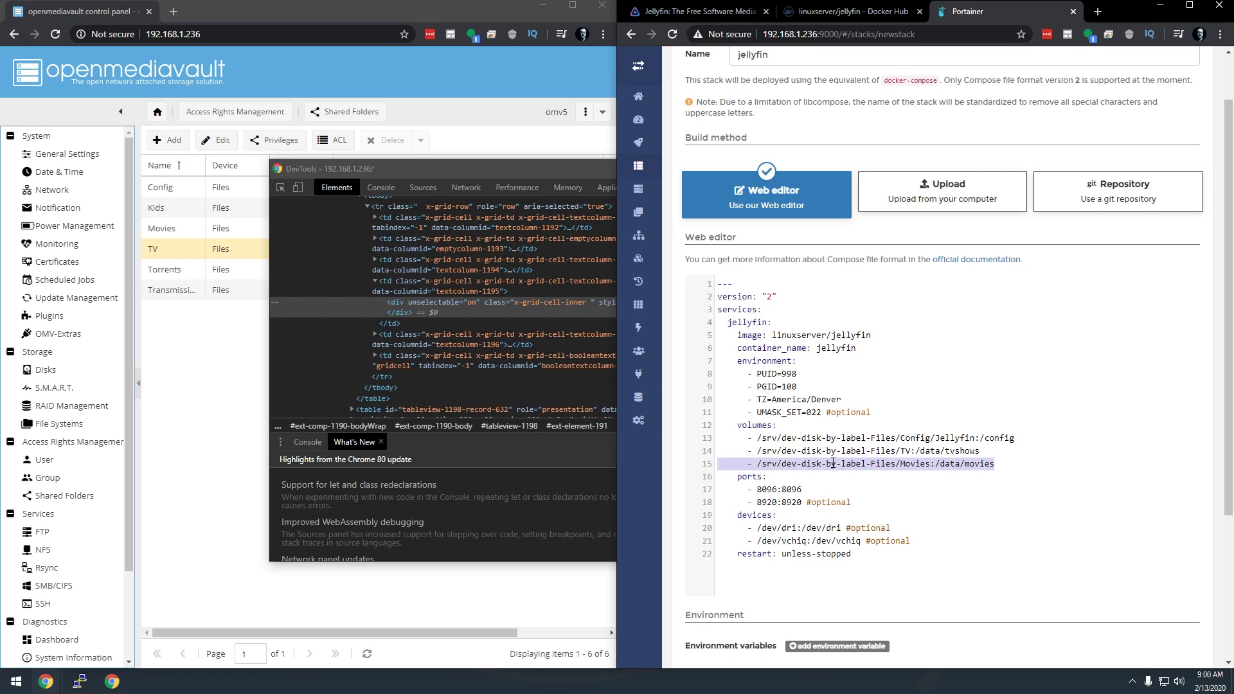
key("End")
key("Return")
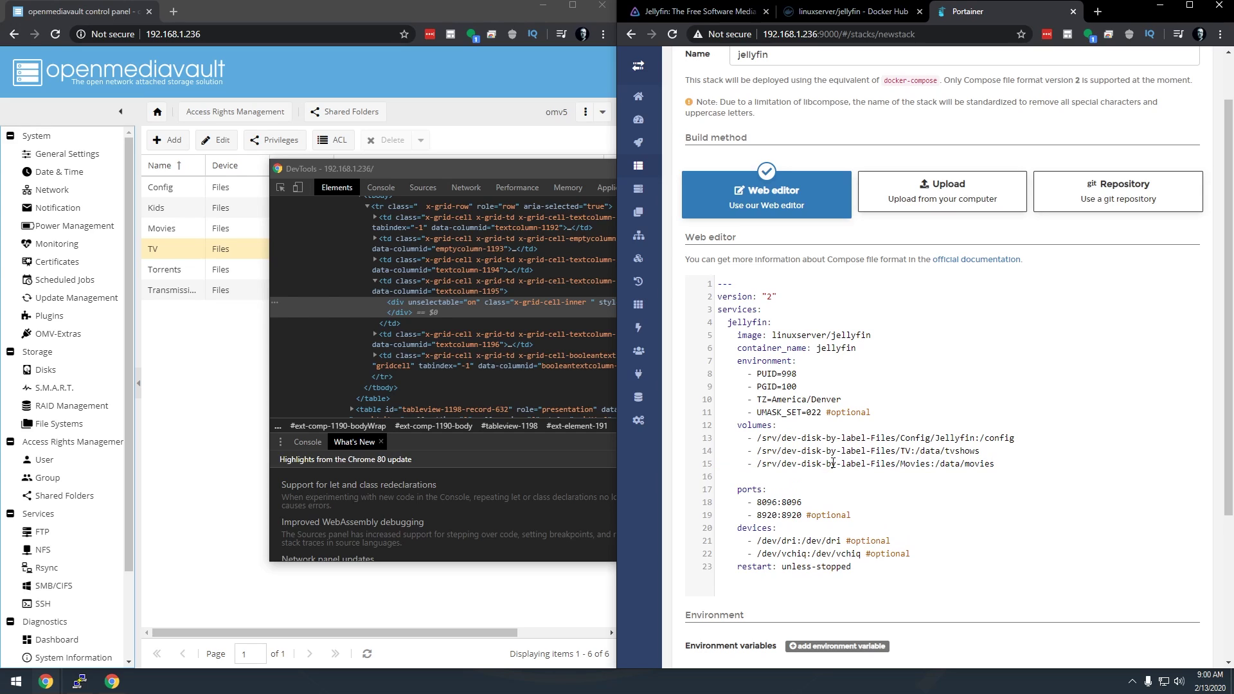
key("ctrl+v")
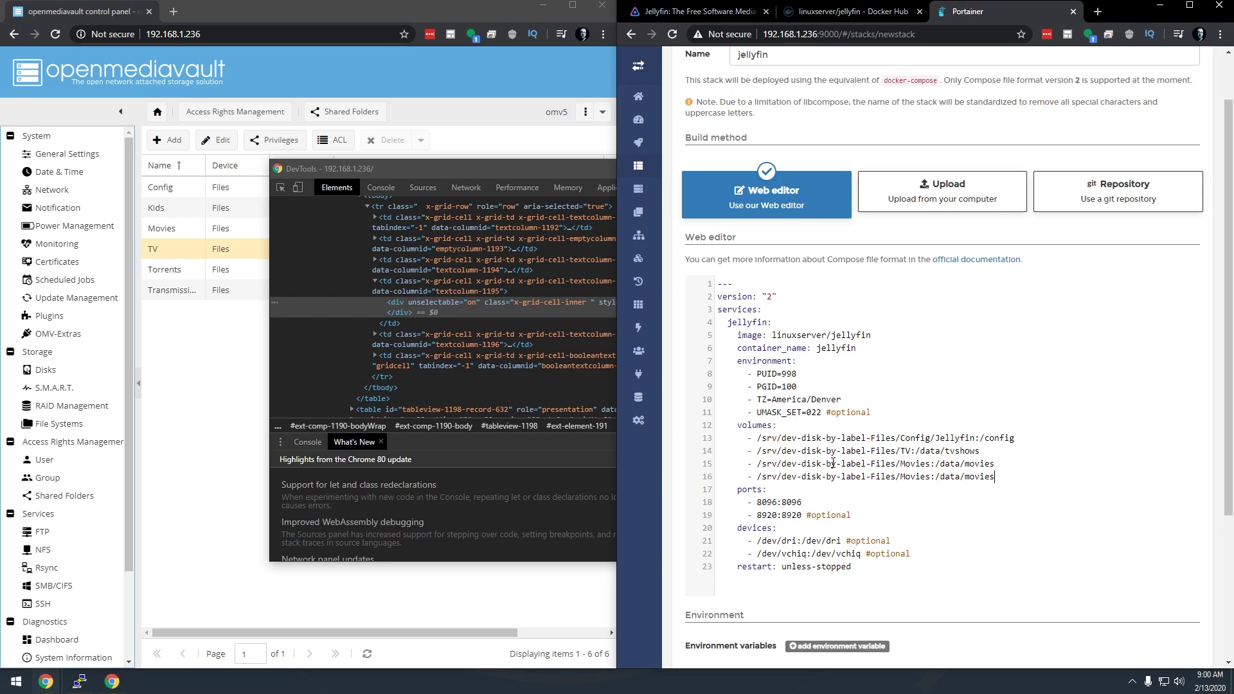
key("ctrl+shift+Left")
type("kids")
double_click(911, 479)
type("Kids")
left_click(251, 402)
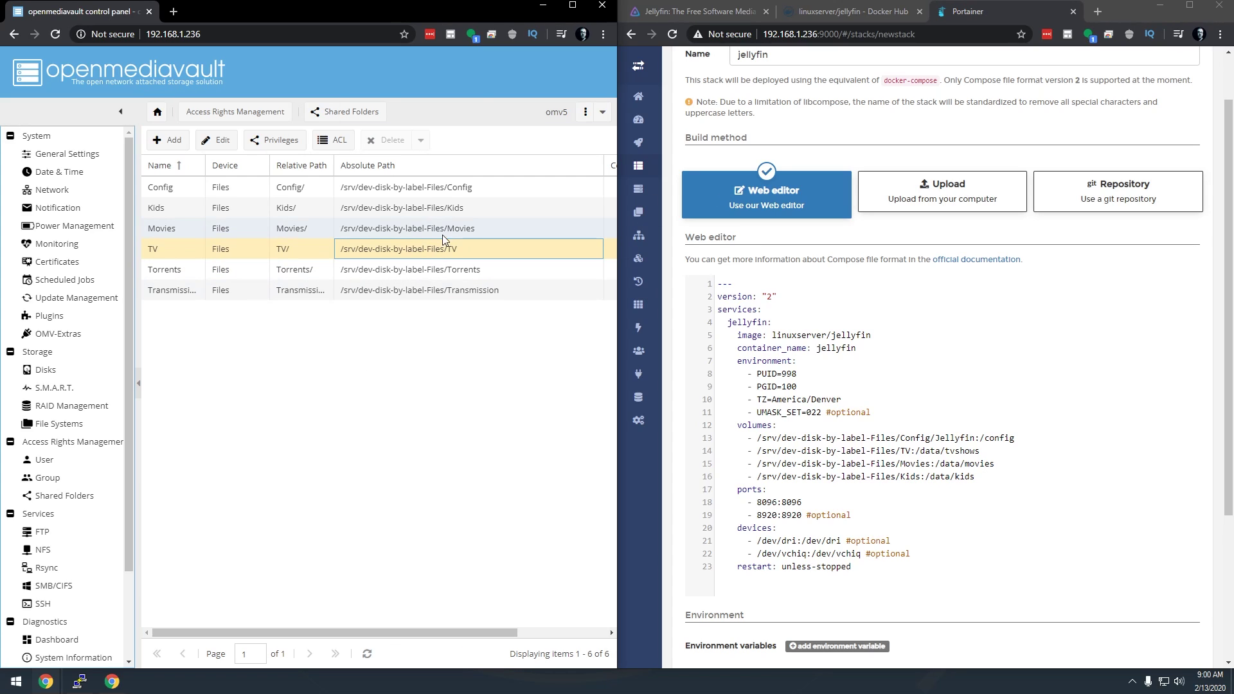
left_click(631, 395)
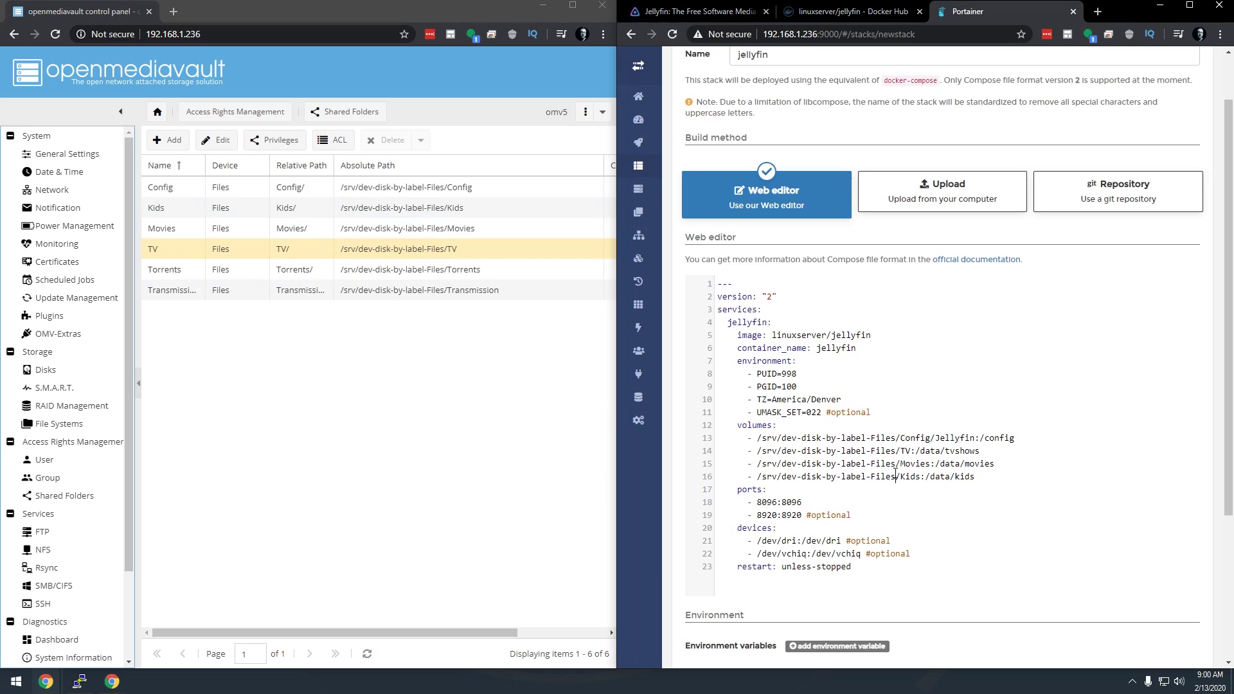
Delete the 8920:8920 port line and the devices block, keeping only port 8096:8096
left_click(426, 216)
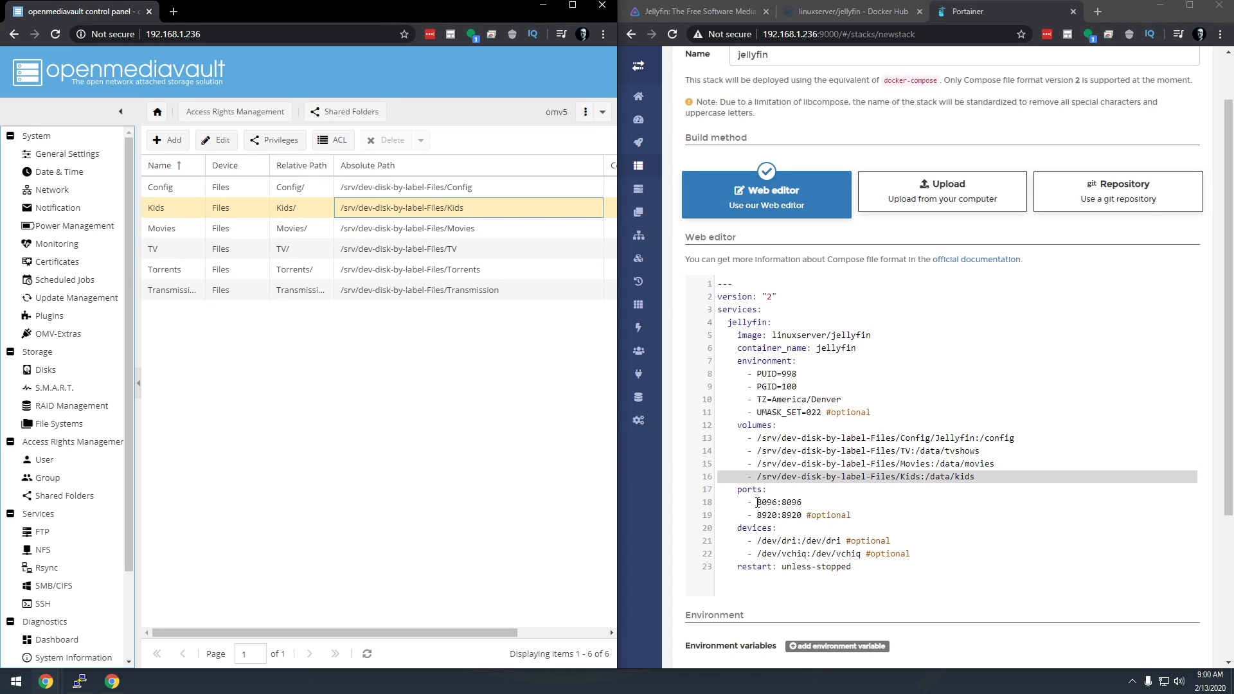
left_click_drag(758, 502, 818, 497)
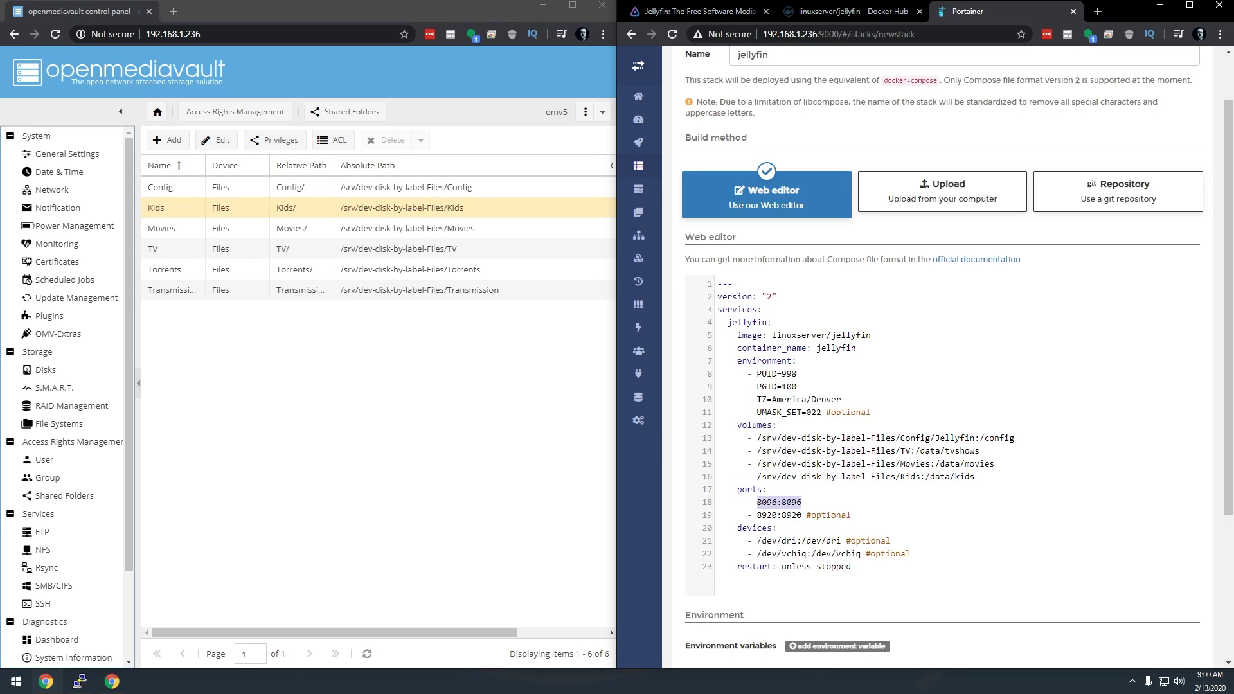
left_click(796, 515)
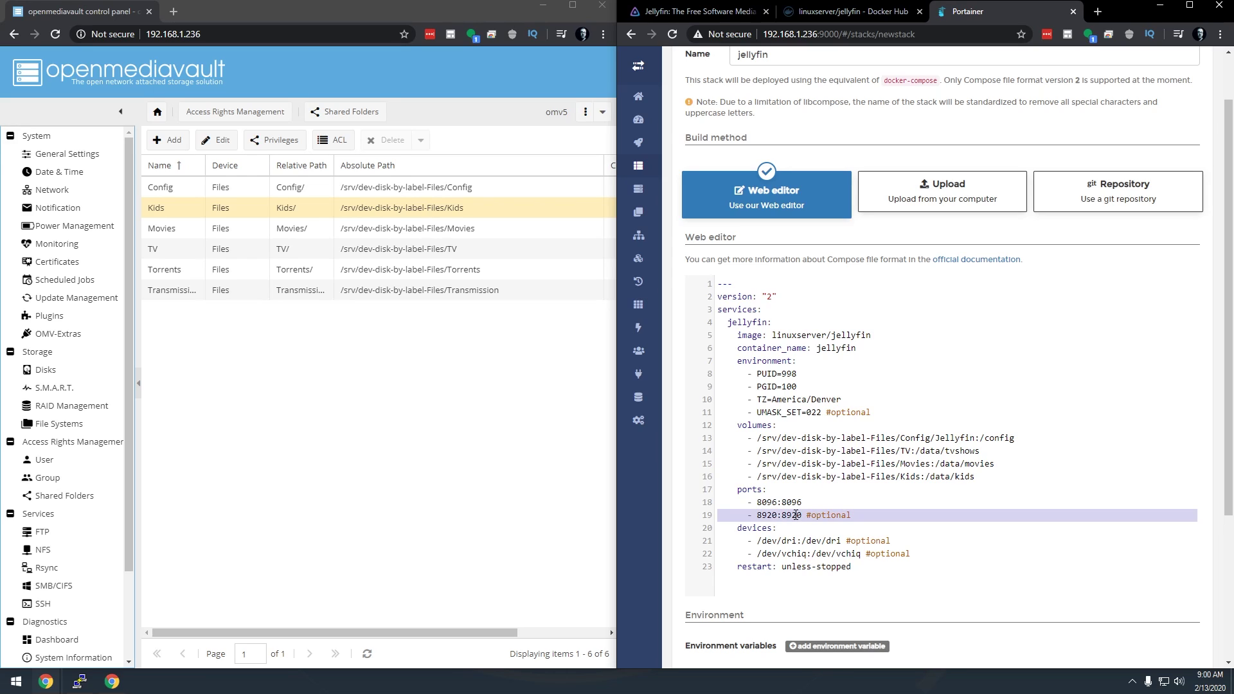
key("ctrl+d")
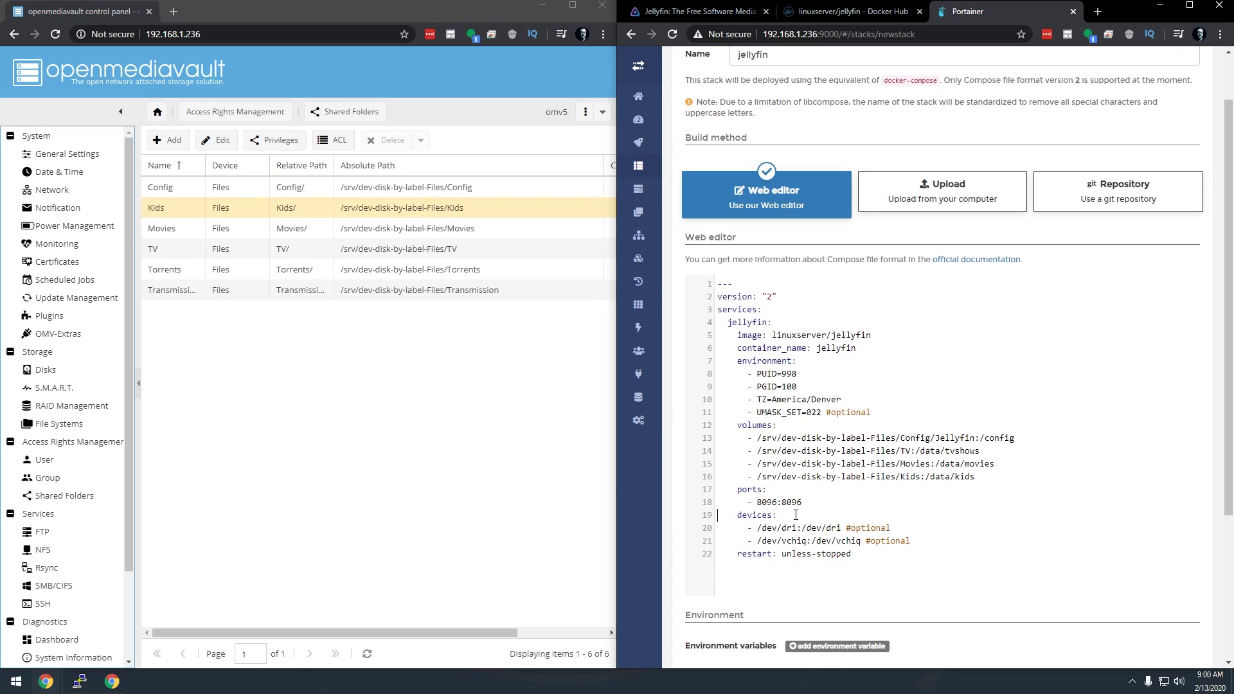
key("shift+Down")
key("shift+Down")
key("shift+Down")
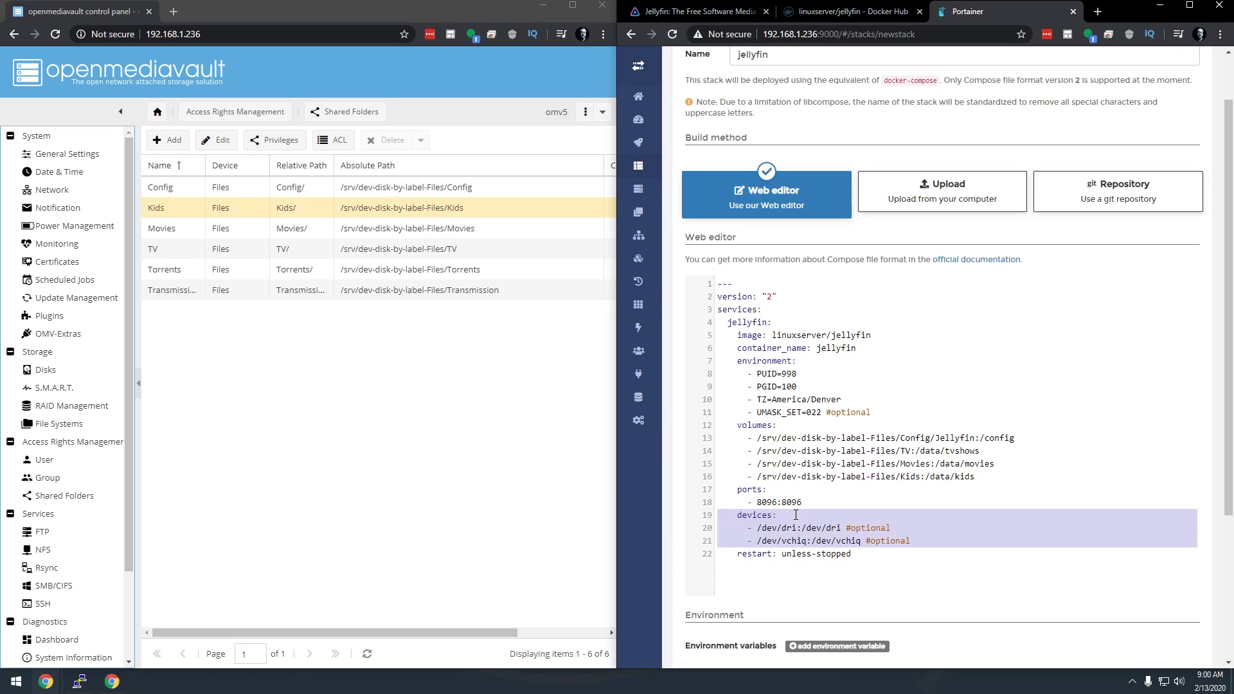
key("Delete")
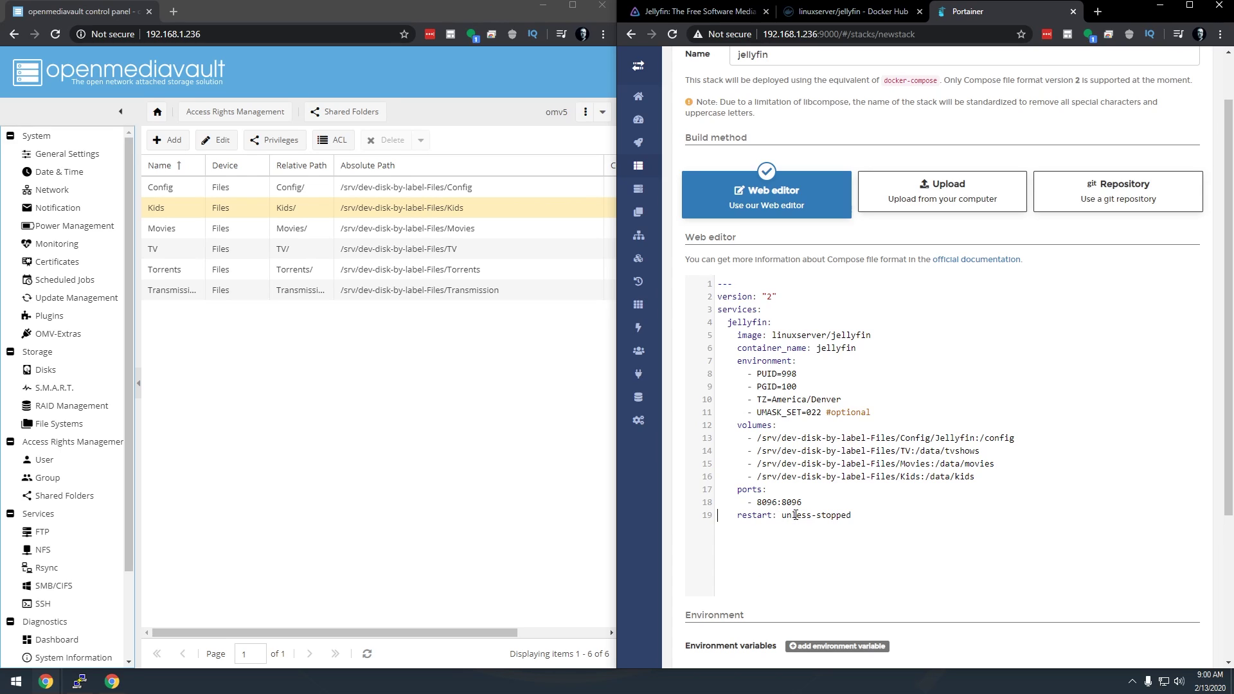
scroll(851, 494, "down", 3)
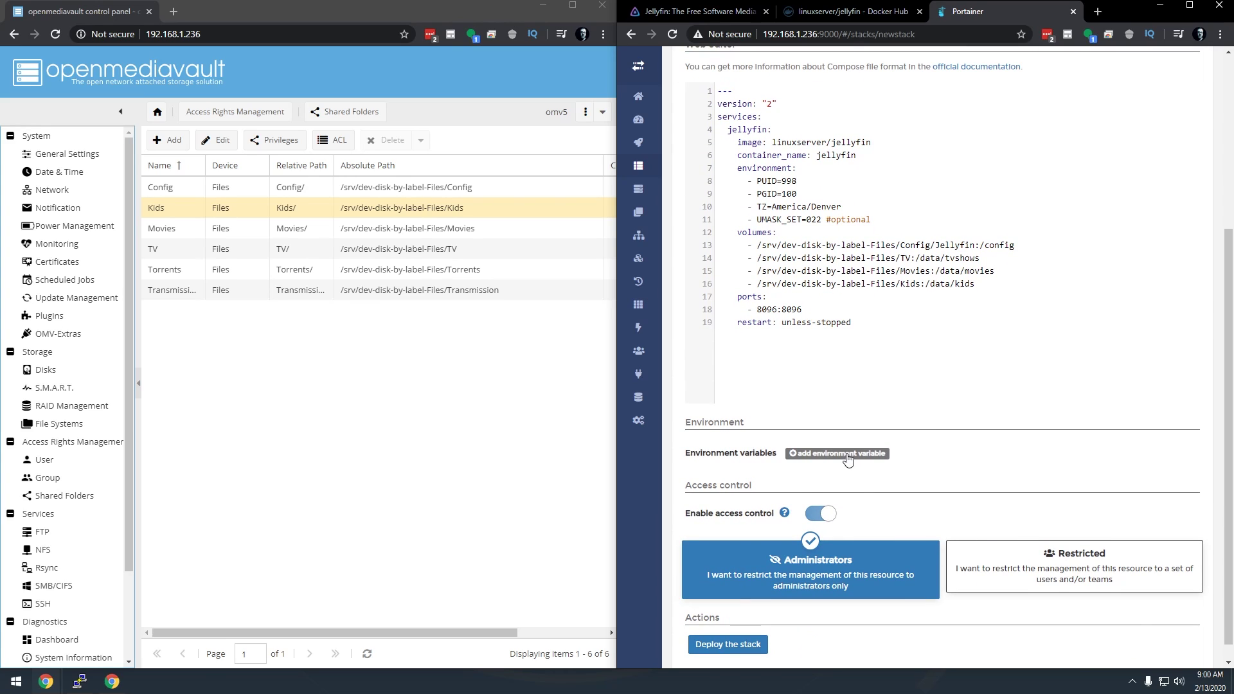
scroll(915, 484, "down", 1)
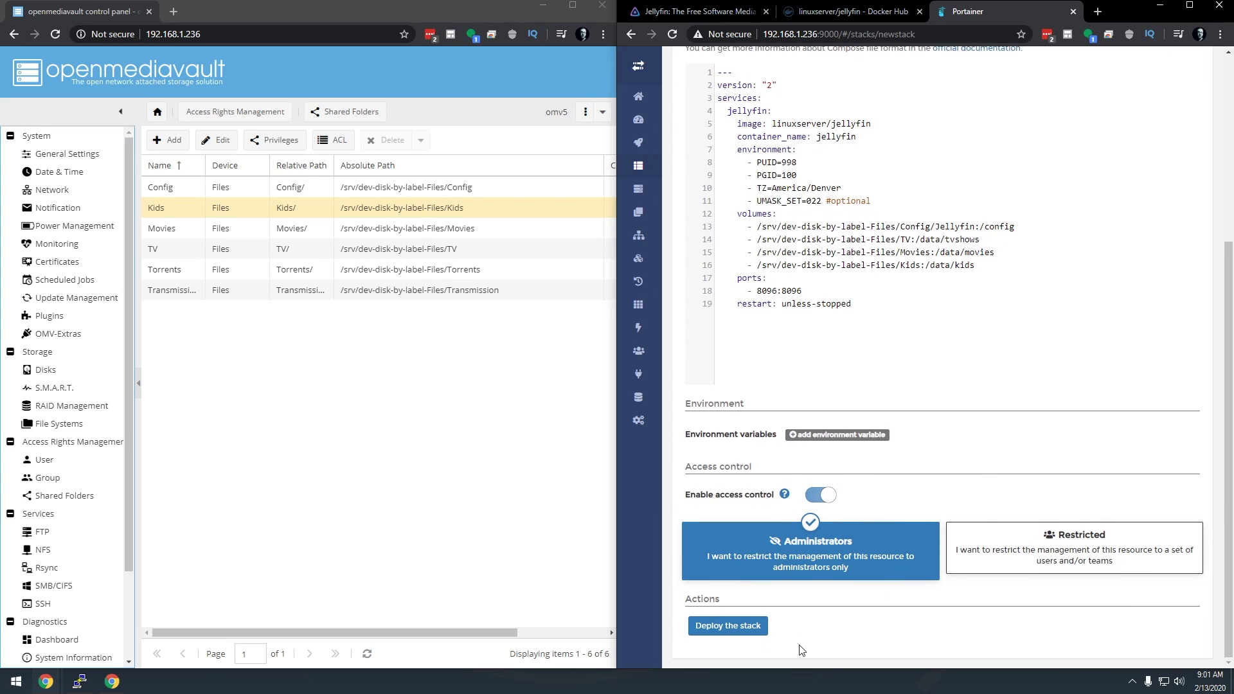
Deploy the jellyfin stack and maximize the browser to view the Stacks list
left_click(745, 636)
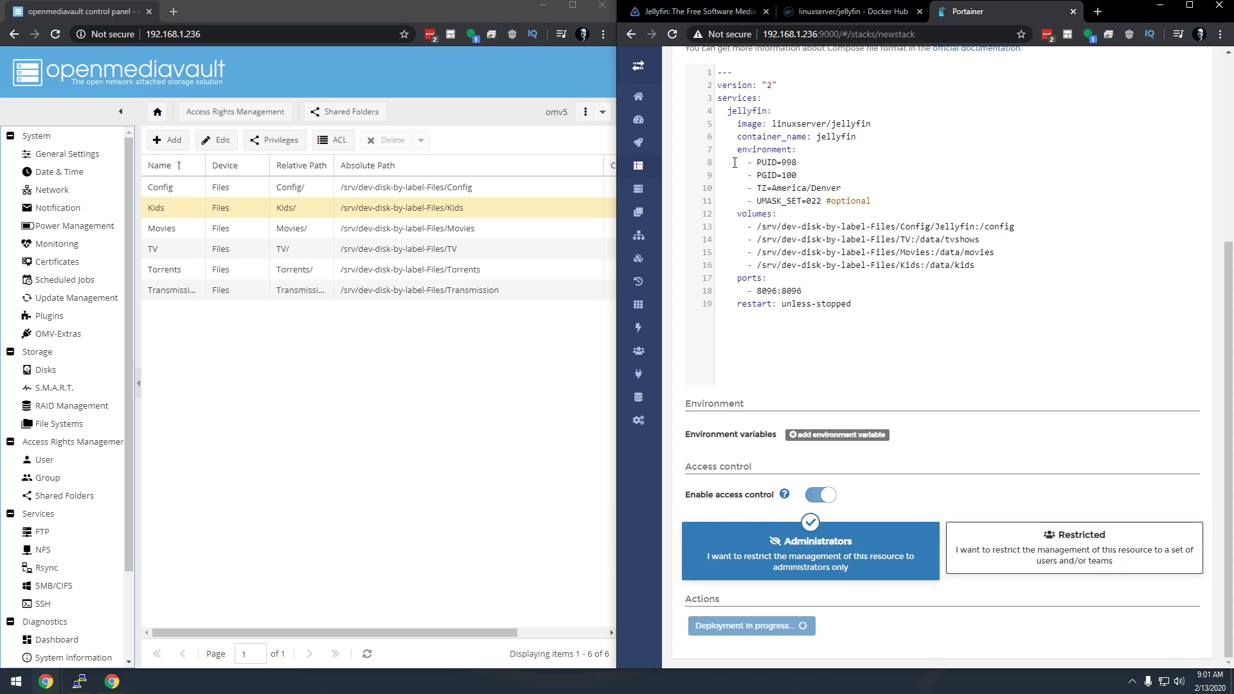
left_click(1189, 5)
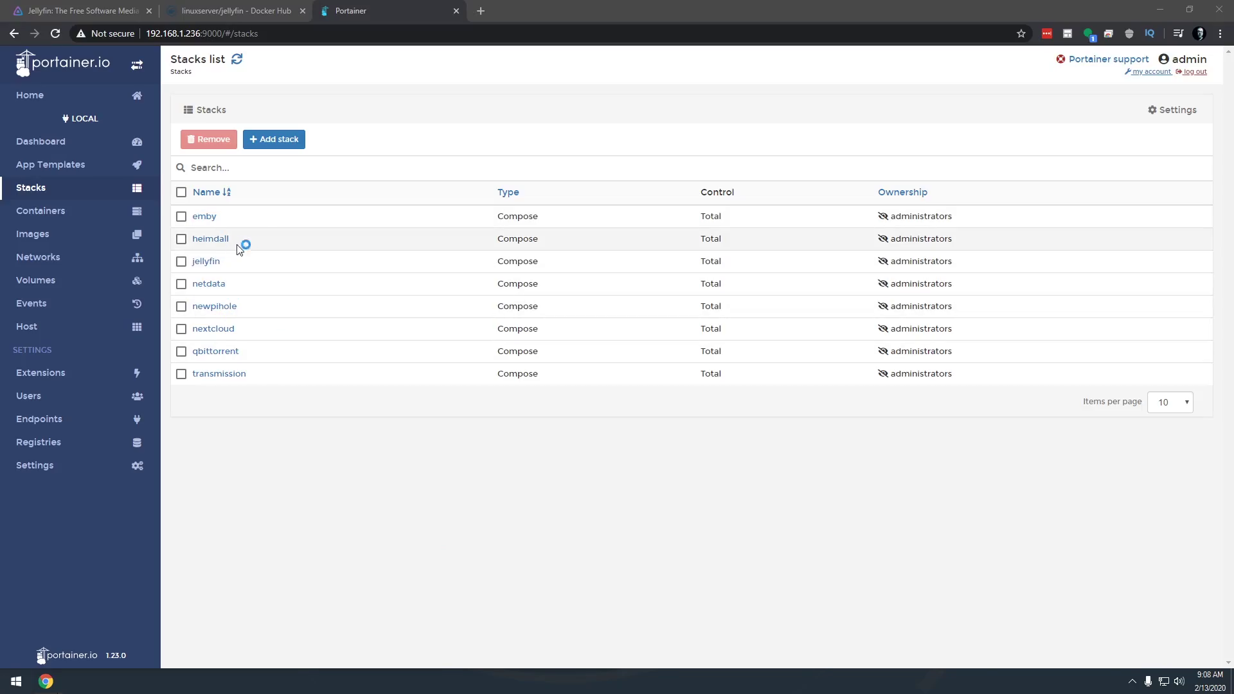
Check the jellyfin container's startup logs and copy the server address from the URL
left_click(66, 212)
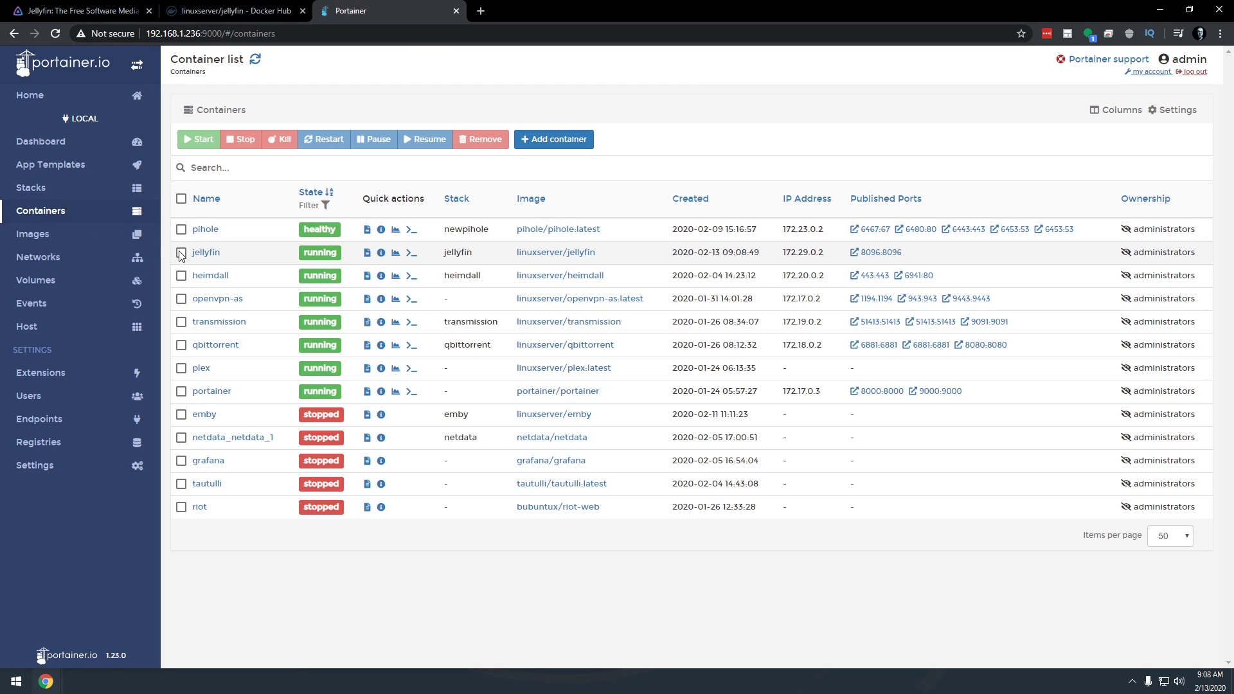
left_click(366, 254)
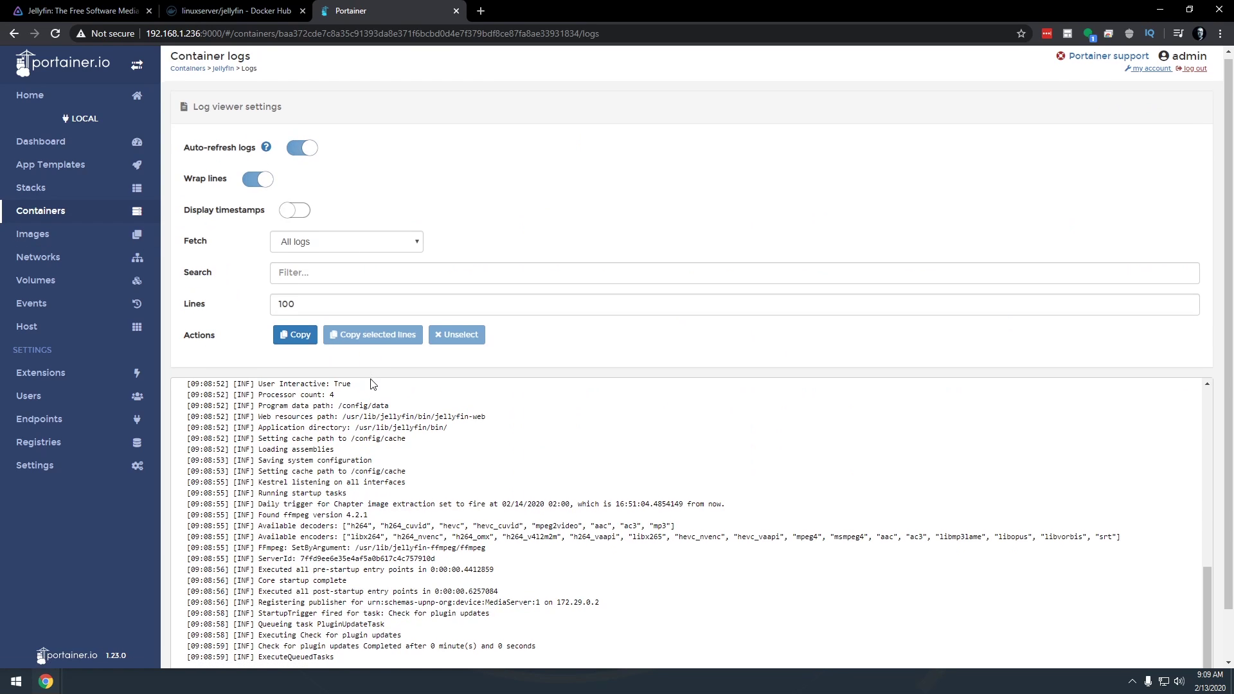
scroll(371, 384, "down", 1)
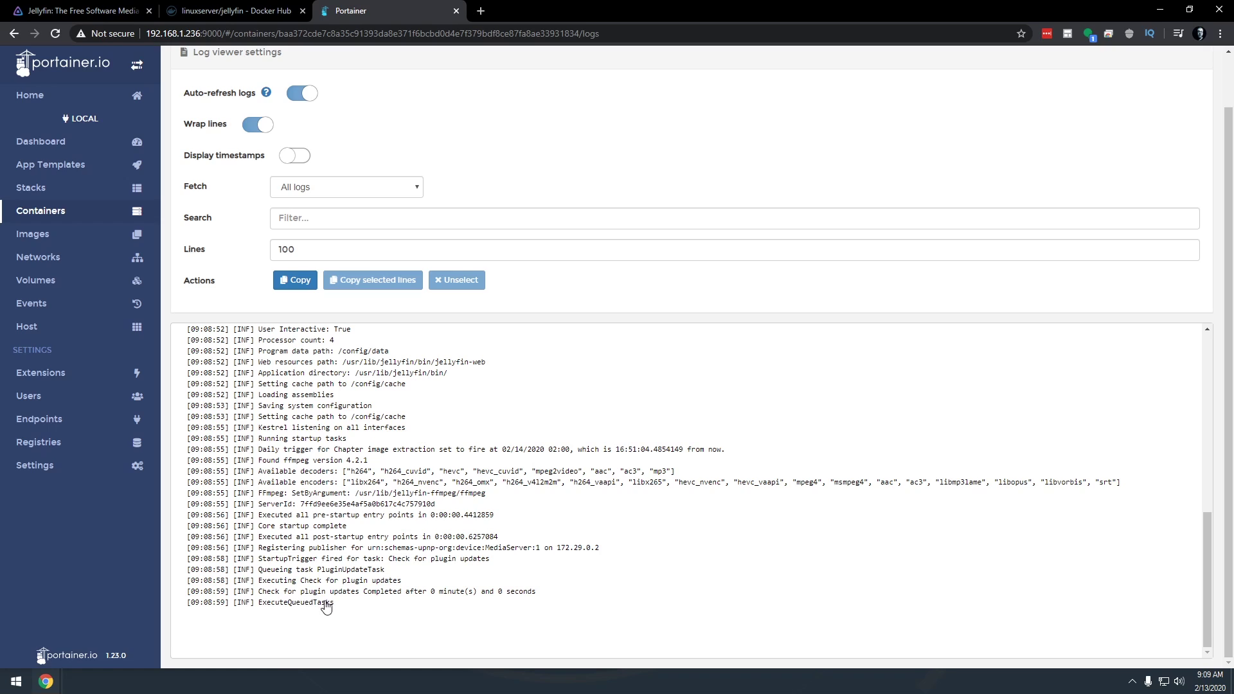
left_click_drag(224, 34, 86, 37)
key("ctrl+c")
Load Jellyfin at 192.168.1.236:8096 in a new tab and pass the language page
key("ctrl+t")
key("ctrl+v")
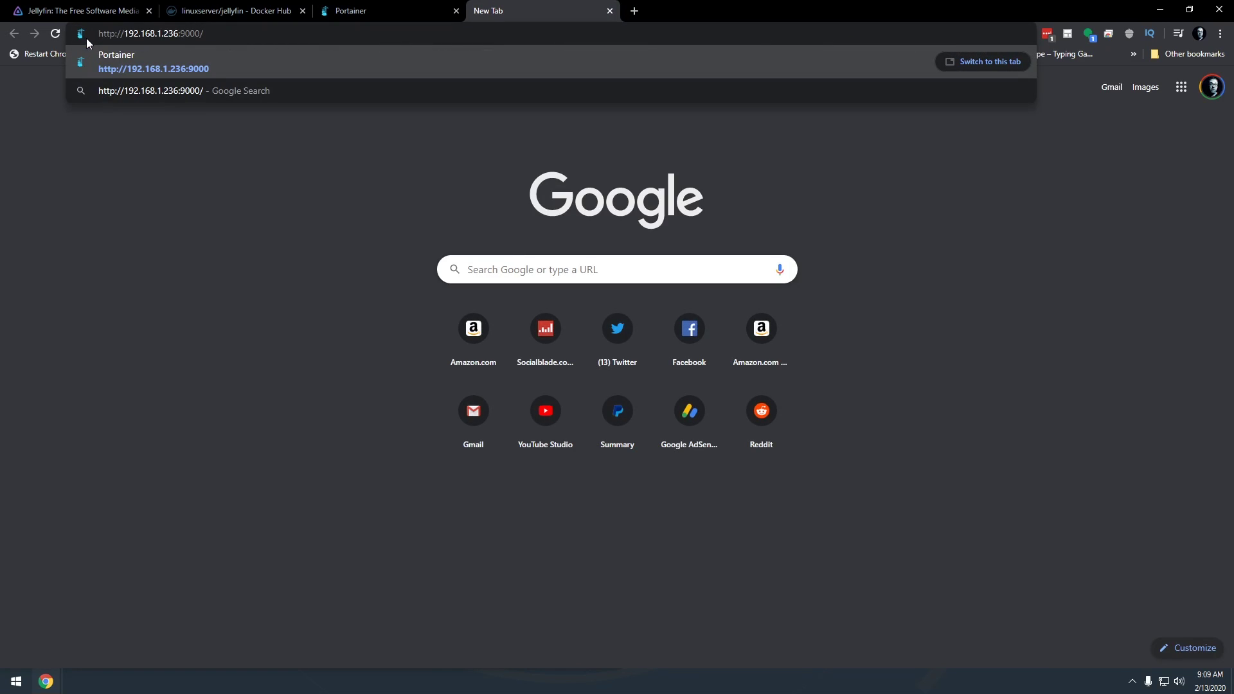
key("ctrl+shift+Left")
type("8096")
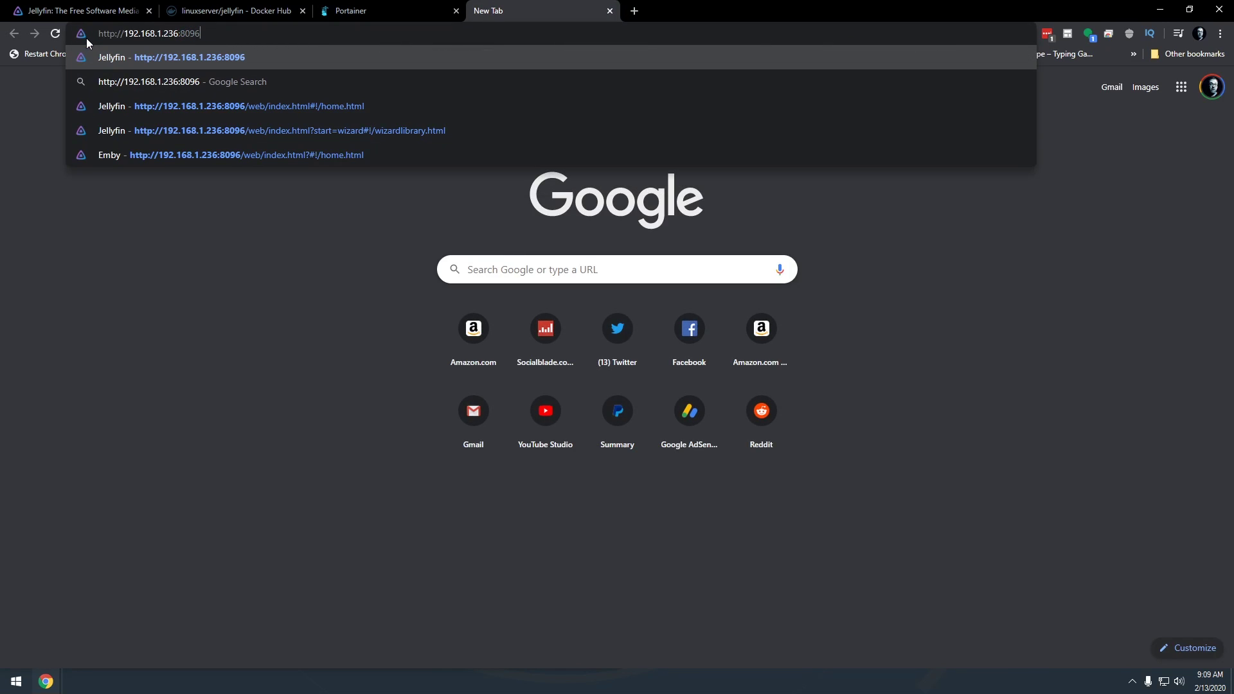
key("Return")
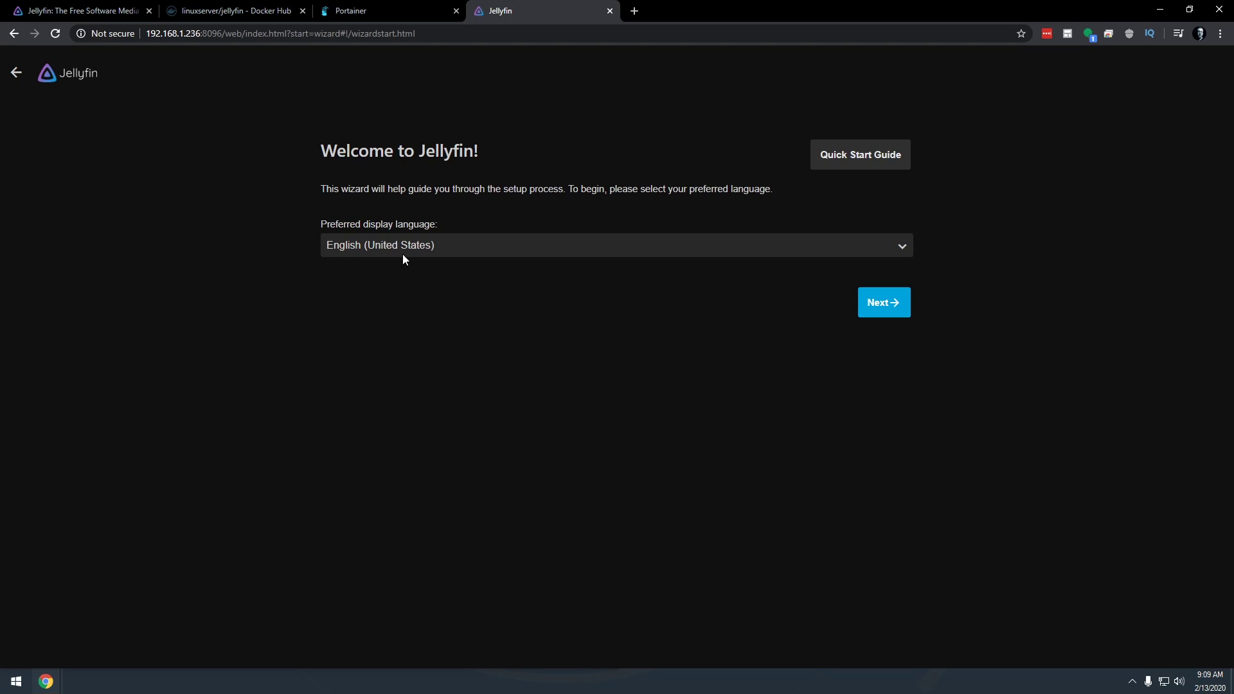
left_click(883, 302)
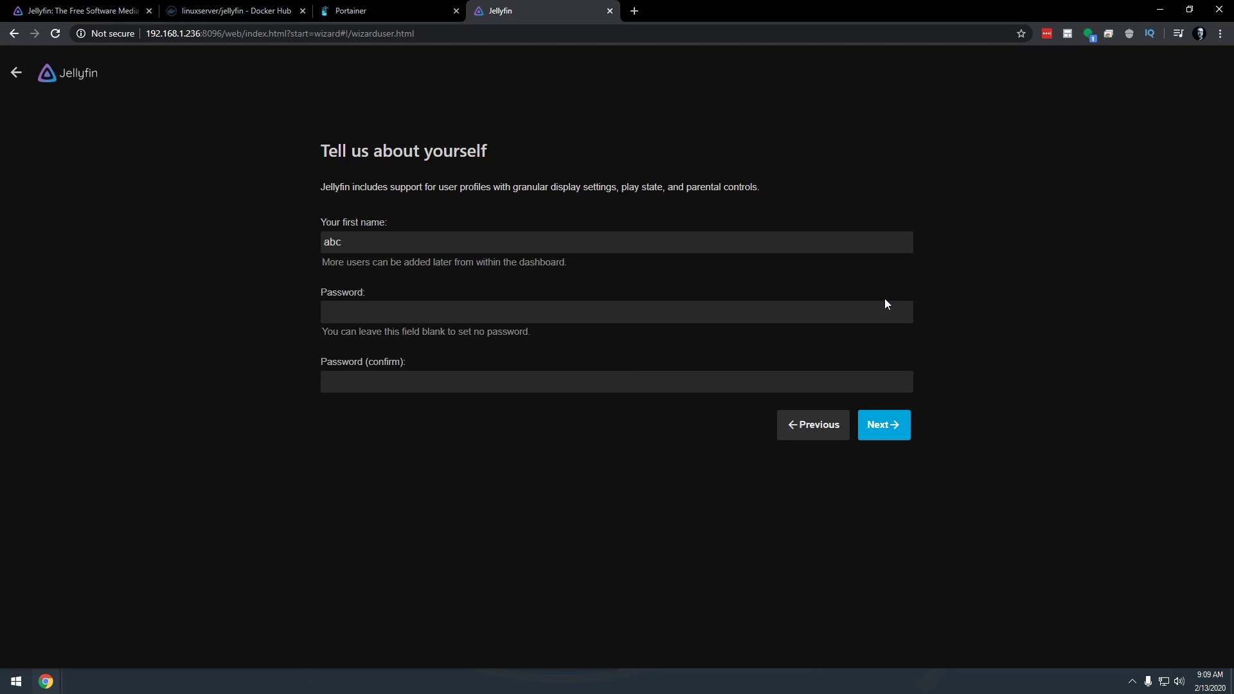
Replace the default first name with the admin username, set and confirm a password, and continue
double_click(345, 235)
type("dbtech")
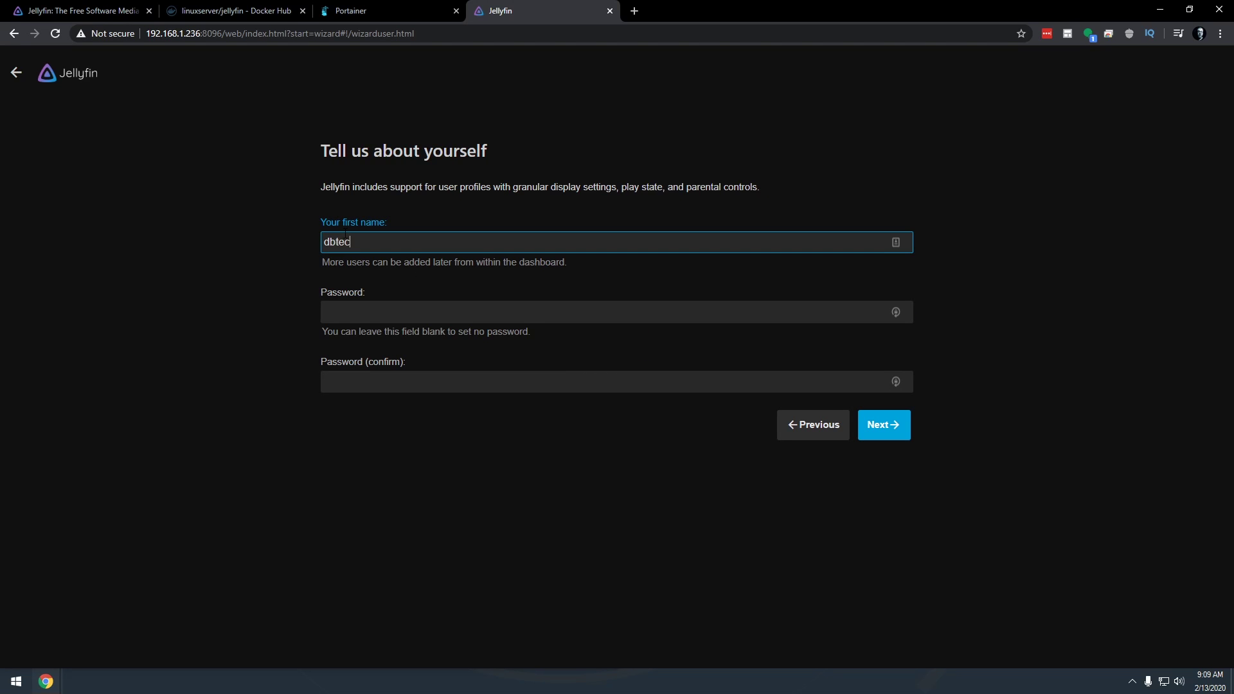
key("Tab")
type("•••••••••••")
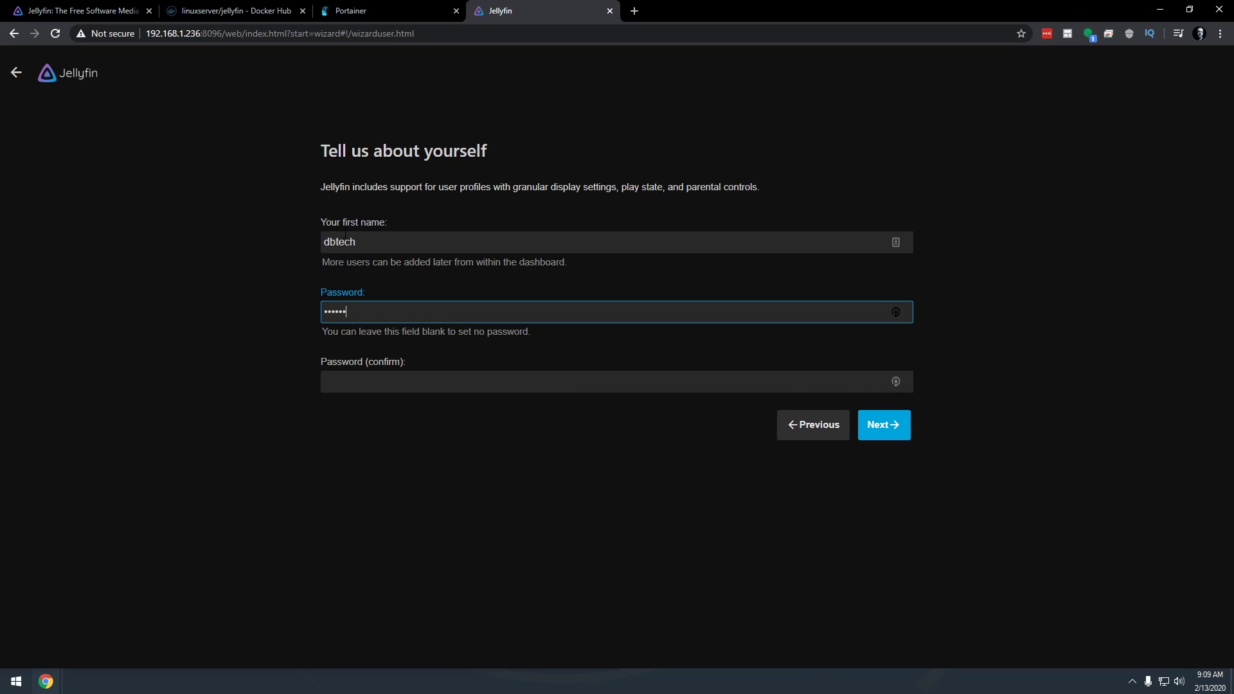
key("Tab")
type("•••••••••••")
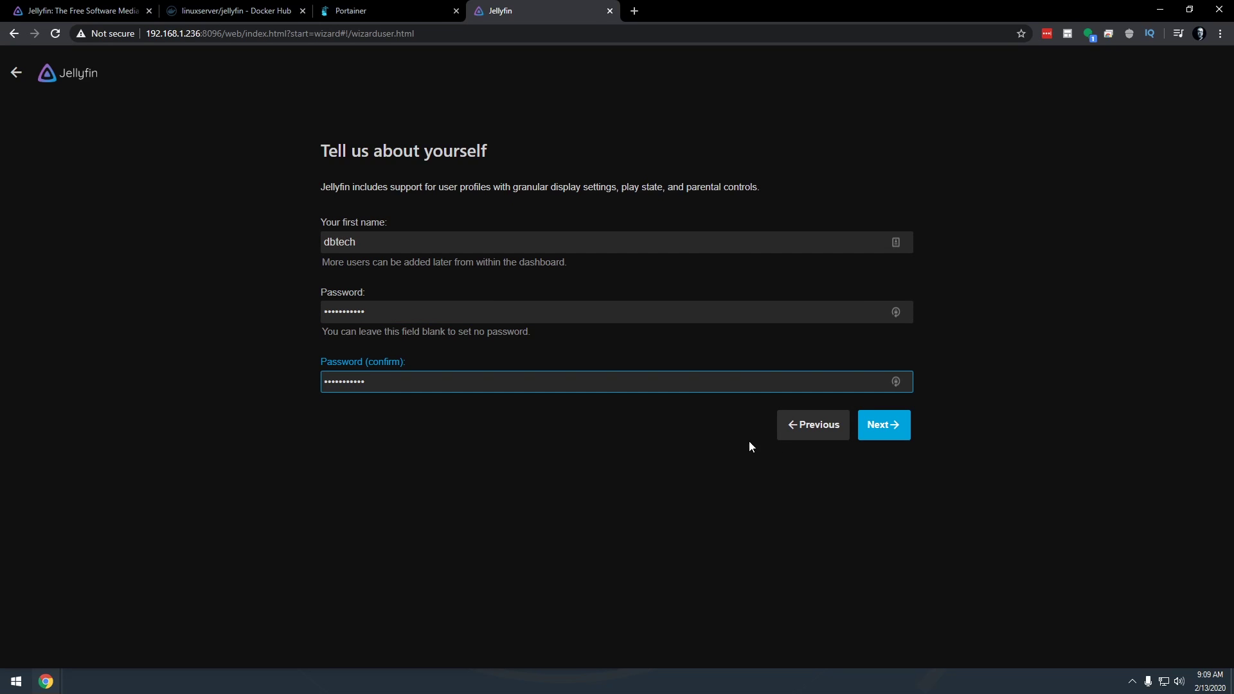
left_click(874, 435)
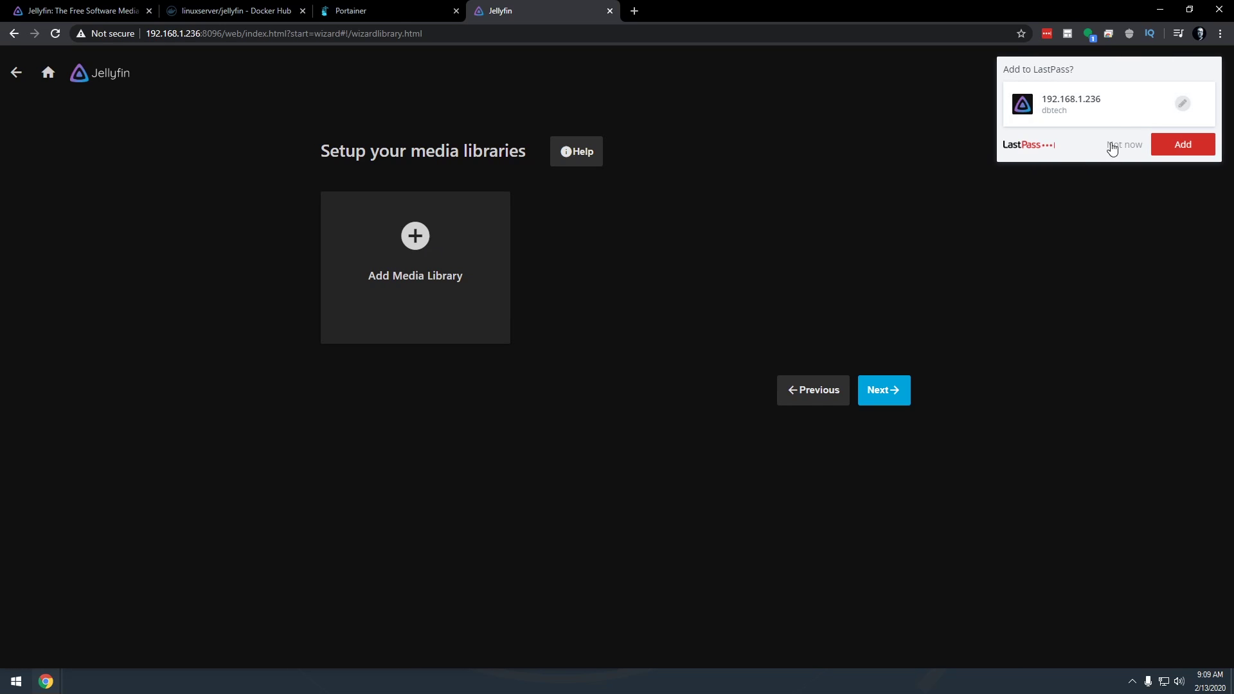
Start a new Movies library with /data/movies as its folder
left_click(1112, 146)
left_click(422, 245)
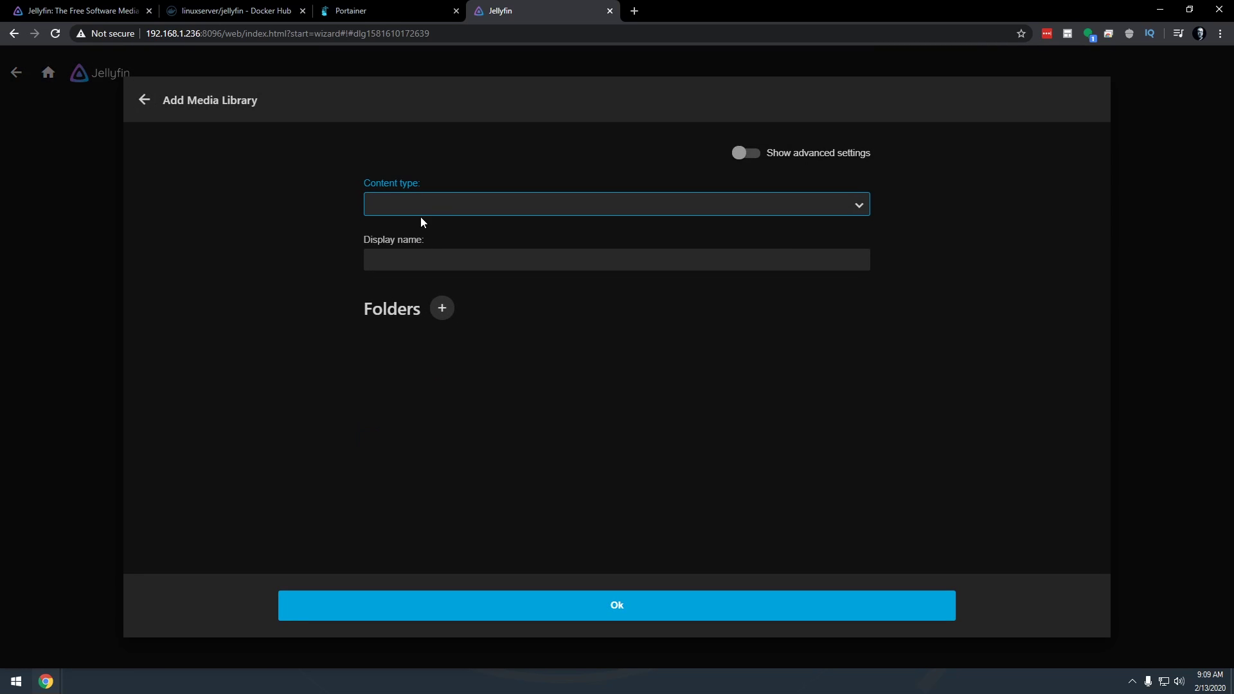
left_click(420, 221)
left_click(412, 235)
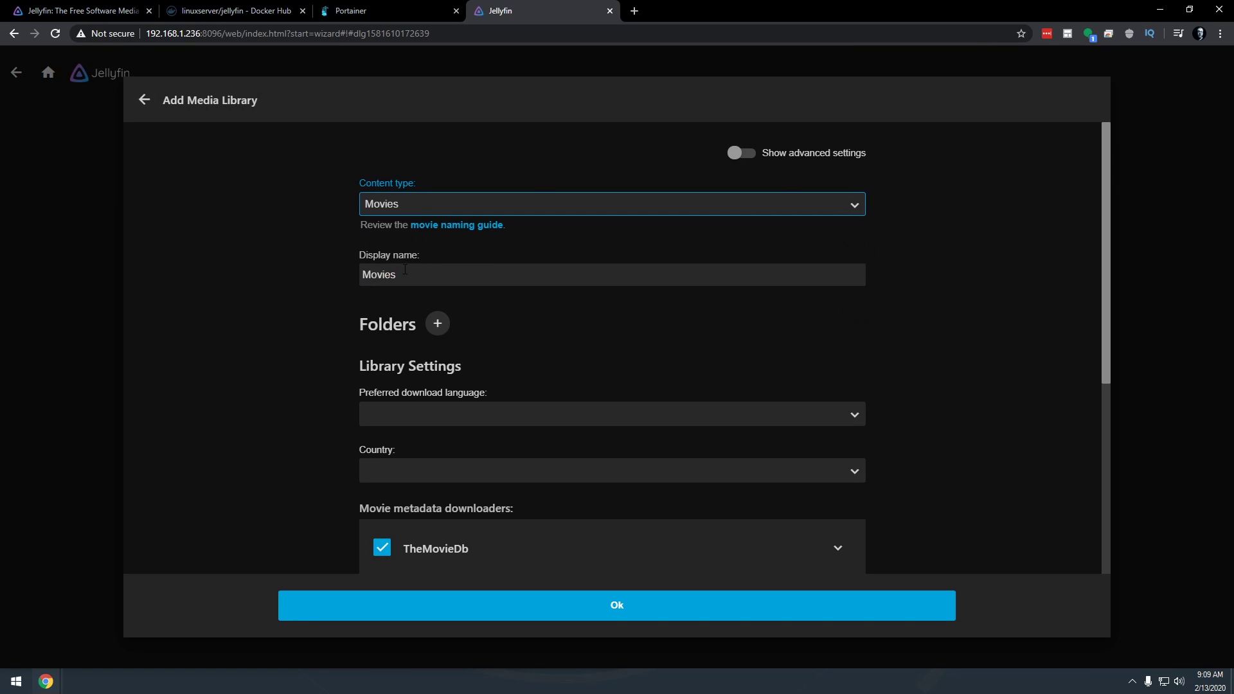
left_click(437, 325)
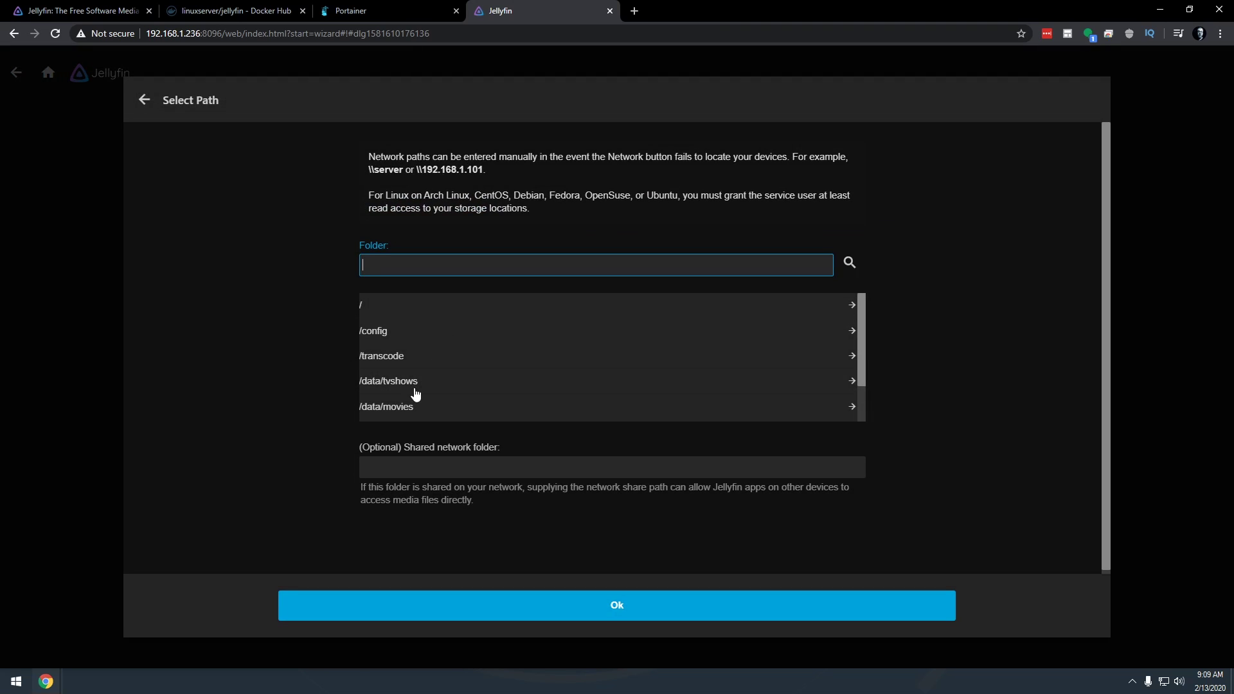
left_click(392, 408)
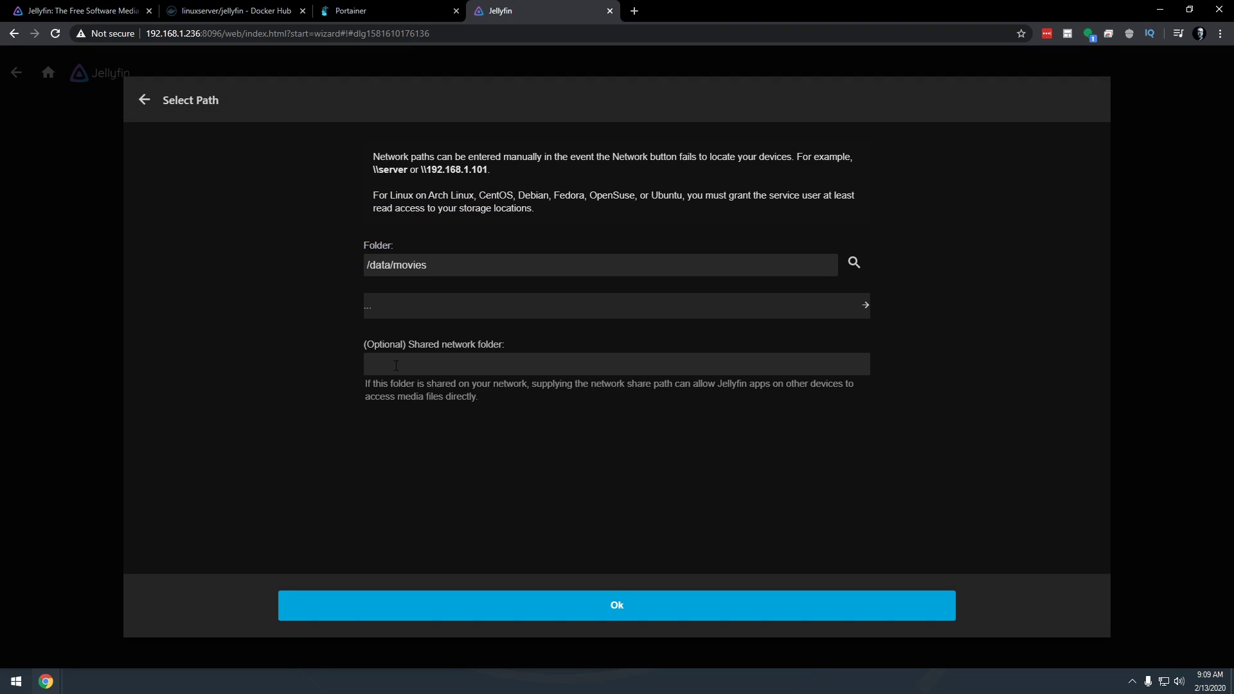
left_click(611, 604)
Set English and United States, enable artwork saving and chapter image extraction, and save it
left_click(429, 464)
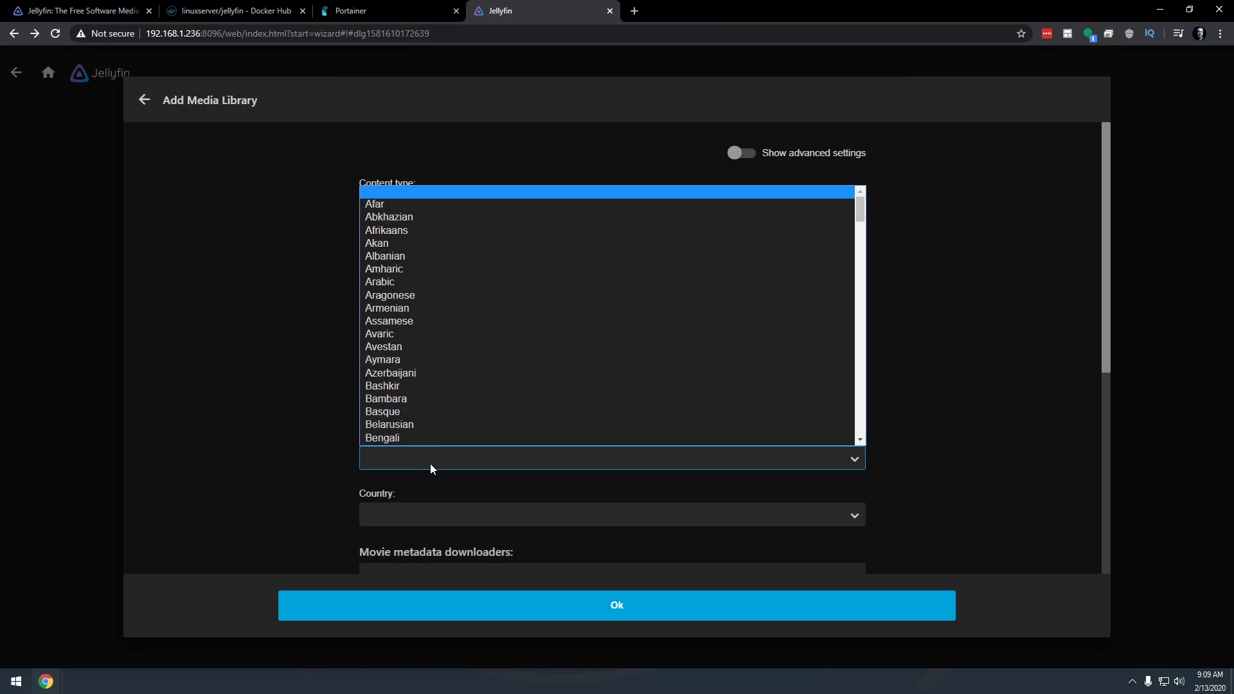
key("e")
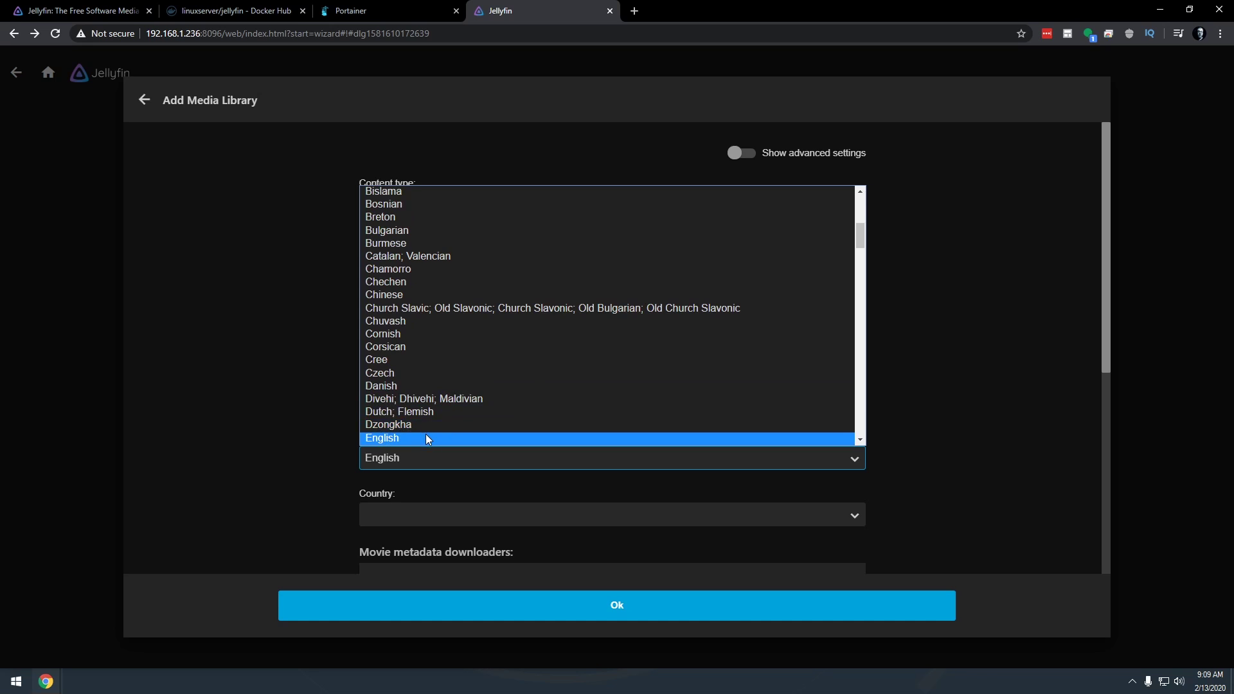
left_click(426, 433)
scroll(412, 370, "down", 2)
left_click(413, 386)
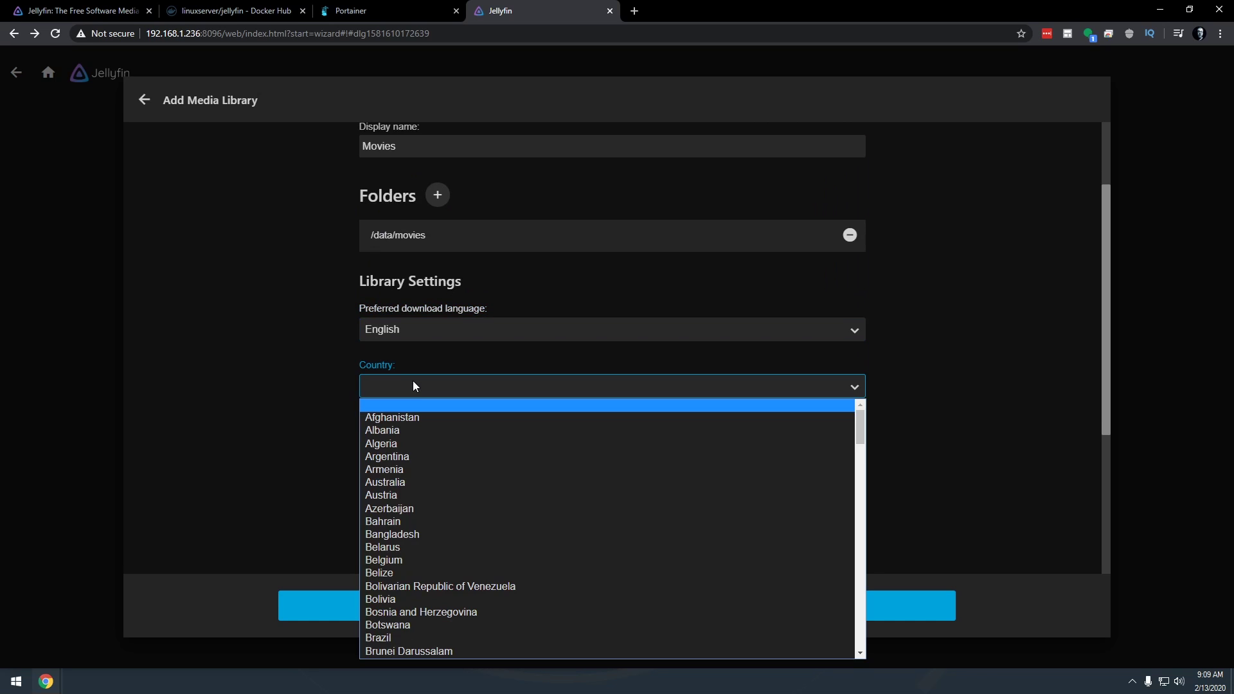
key("u")
key("n")
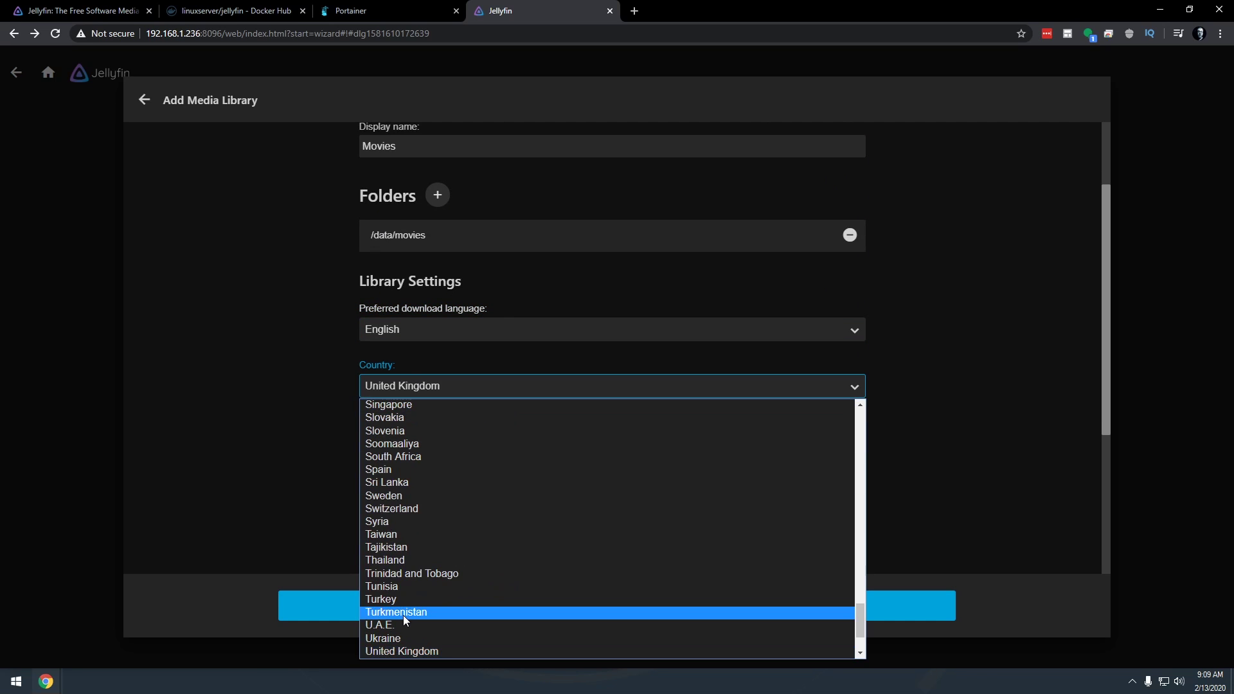
left_click(426, 590)
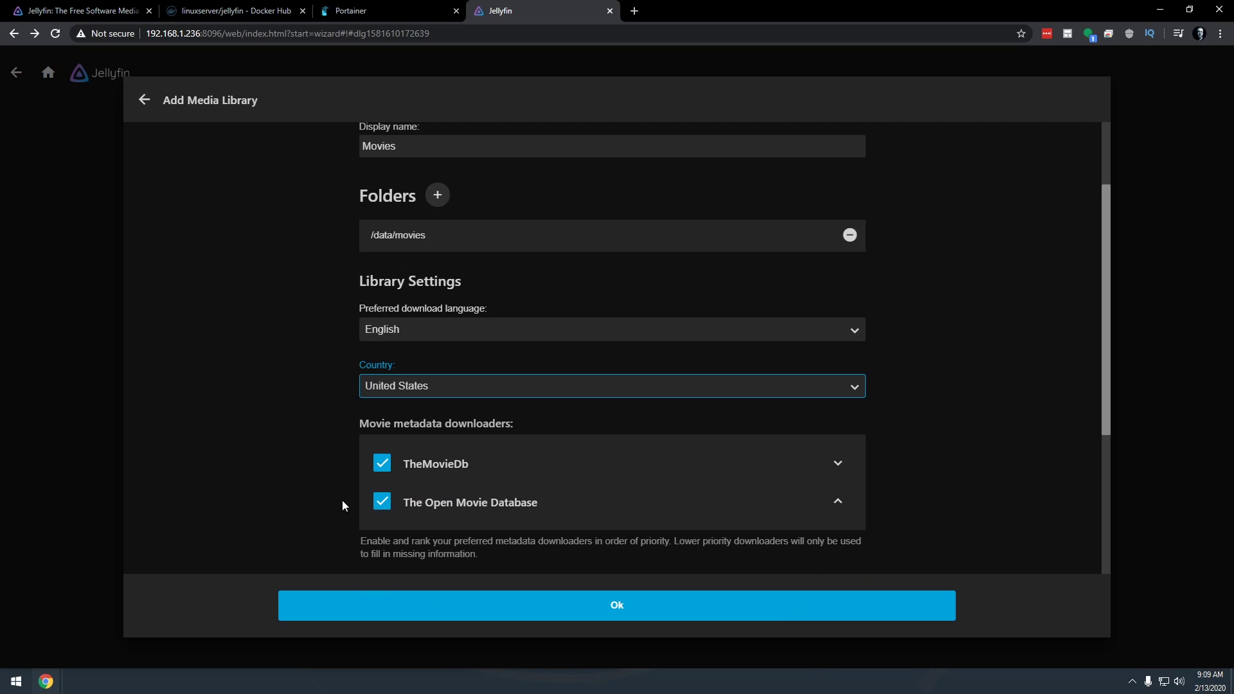
scroll(297, 250, "down", 2)
scroll(322, 418, "down", 4)
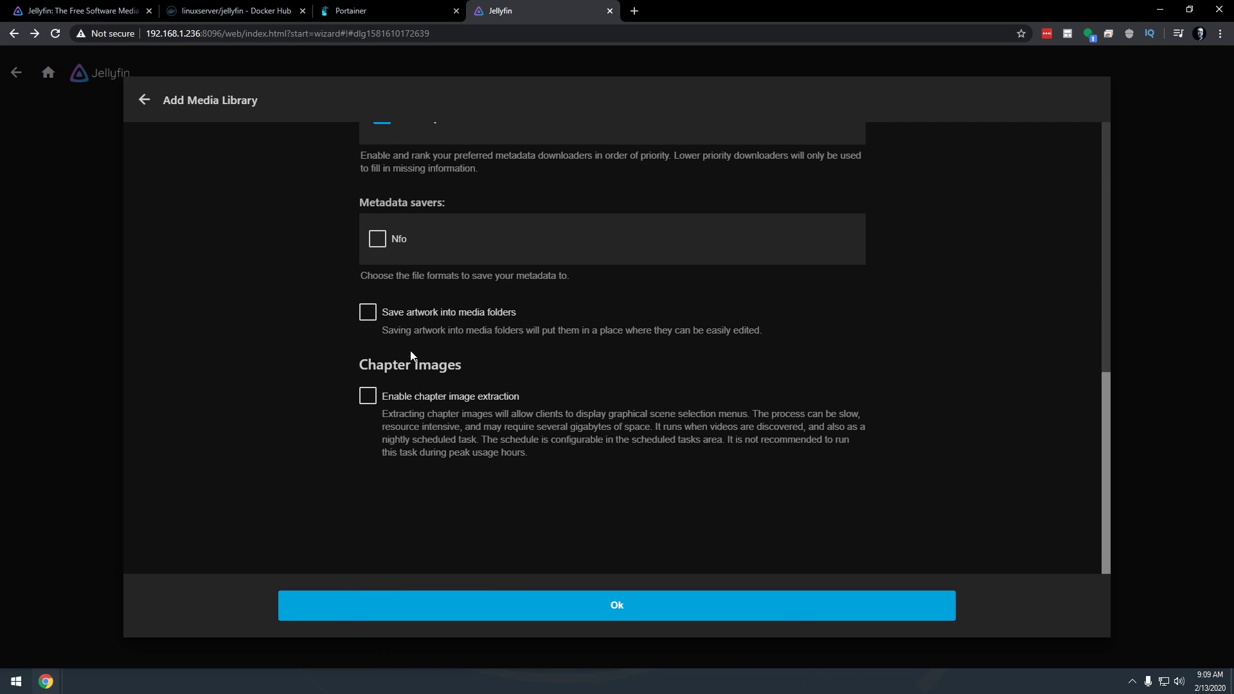
left_click(411, 315)
left_click(405, 396)
left_click(609, 616)
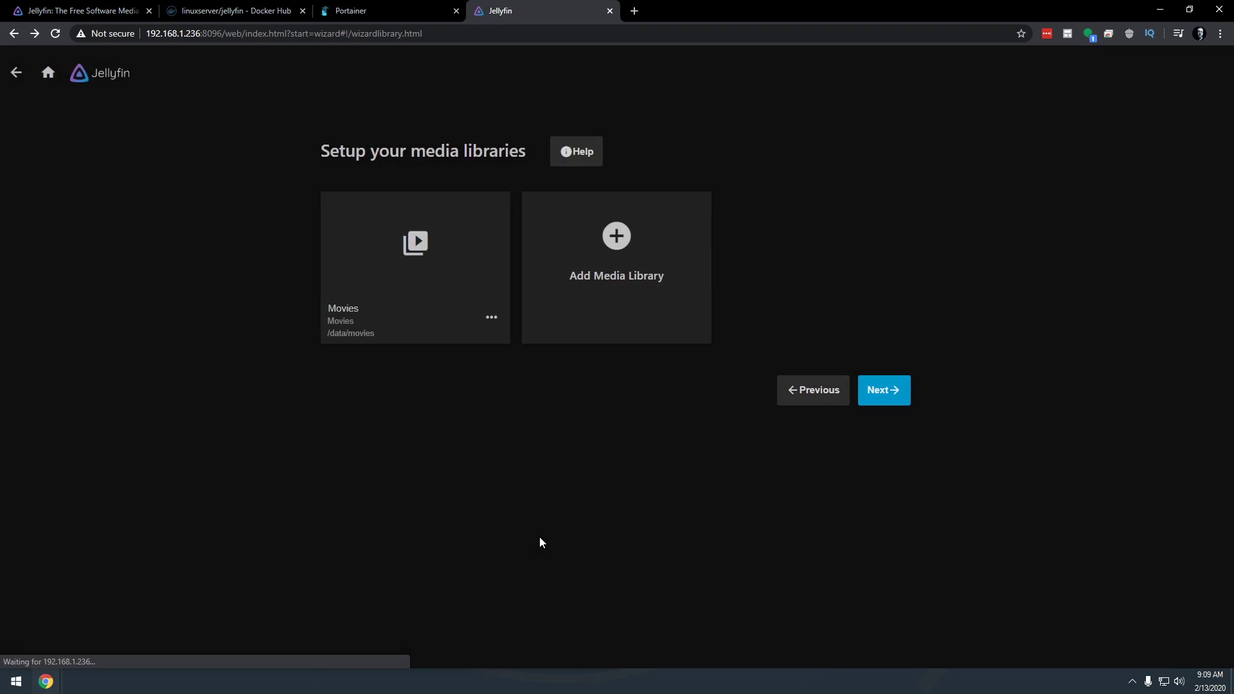
Start a new TV Shows library with /data/tvshows as its folder
left_click(615, 250)
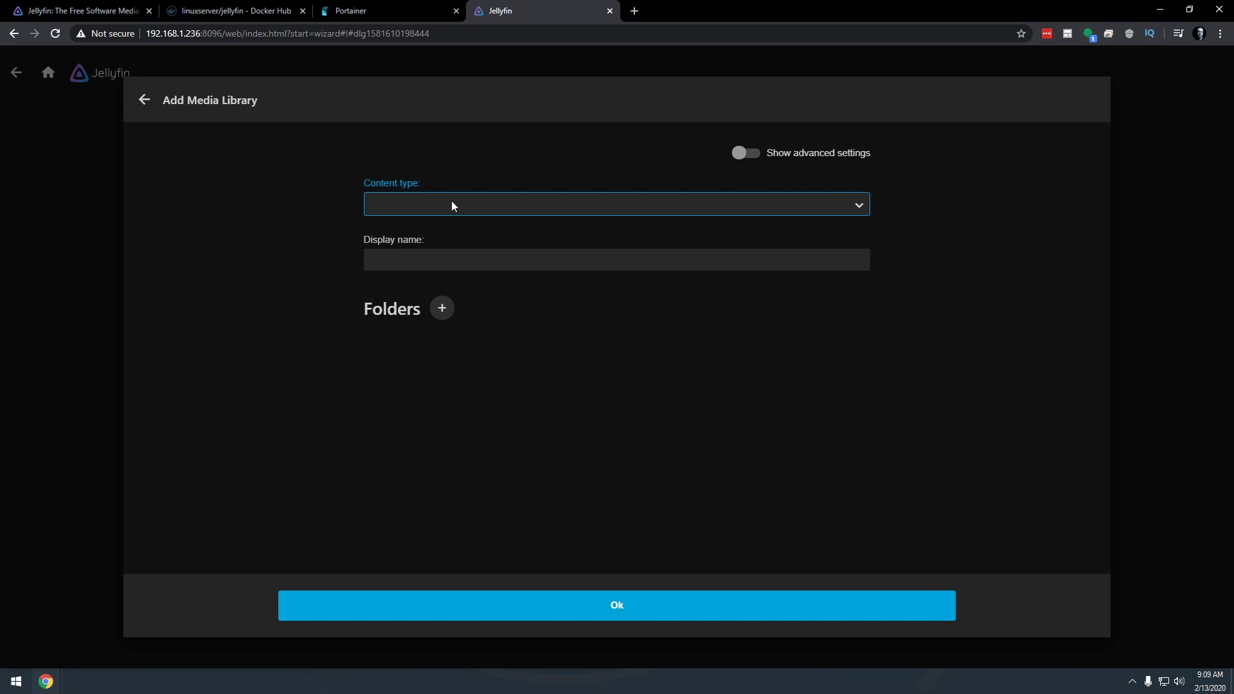
left_click(452, 204)
left_click(416, 262)
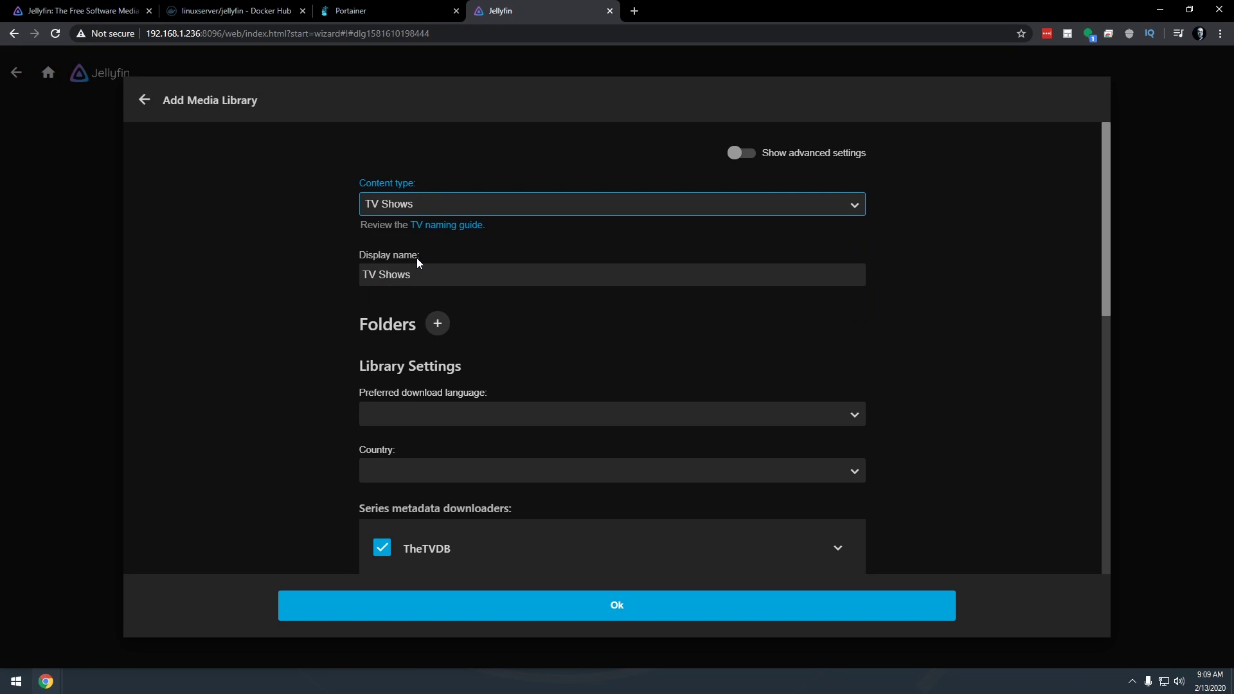
left_click(437, 324)
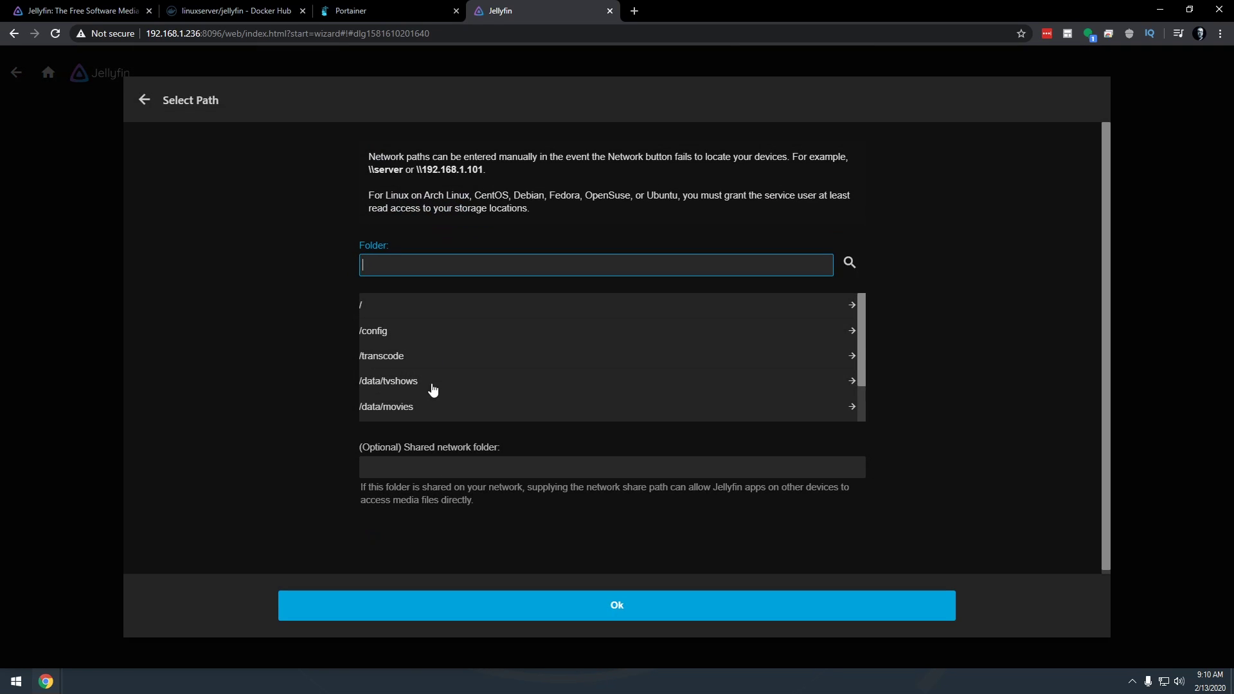
left_click(394, 384)
left_click(550, 601)
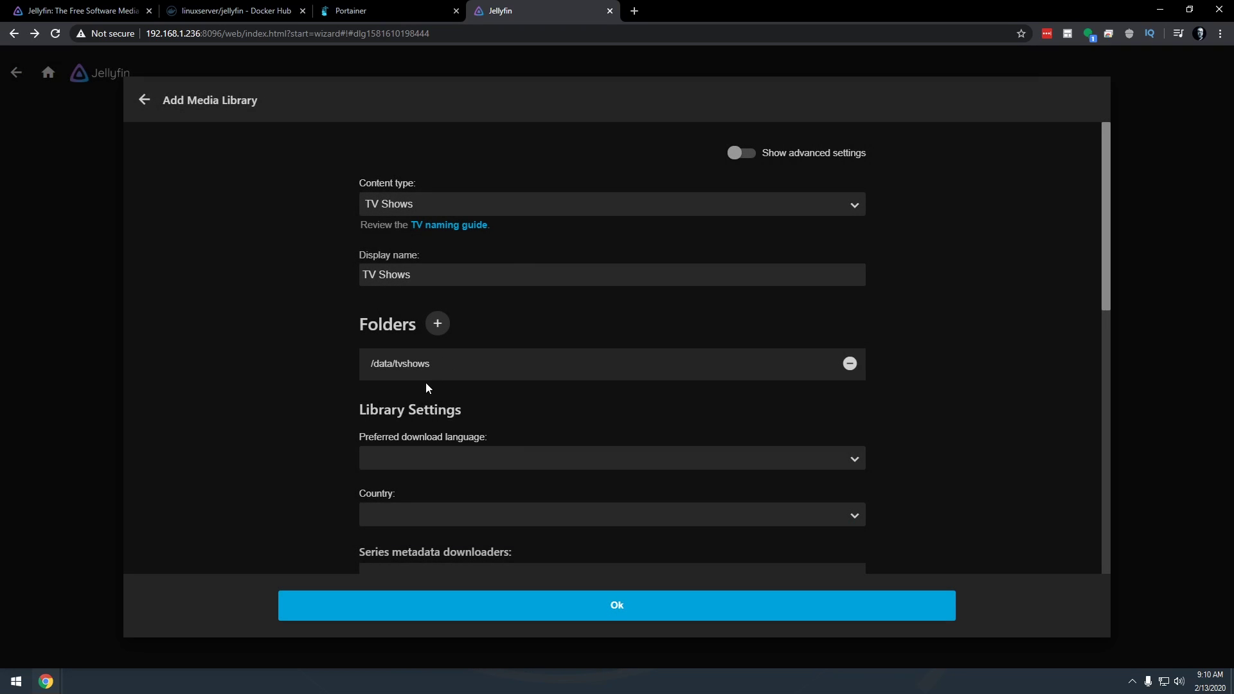
Set English and United States, enable artwork saving and chapter image extraction, and save it
scroll(446, 439, "down", 3)
left_click(460, 266)
key("e")
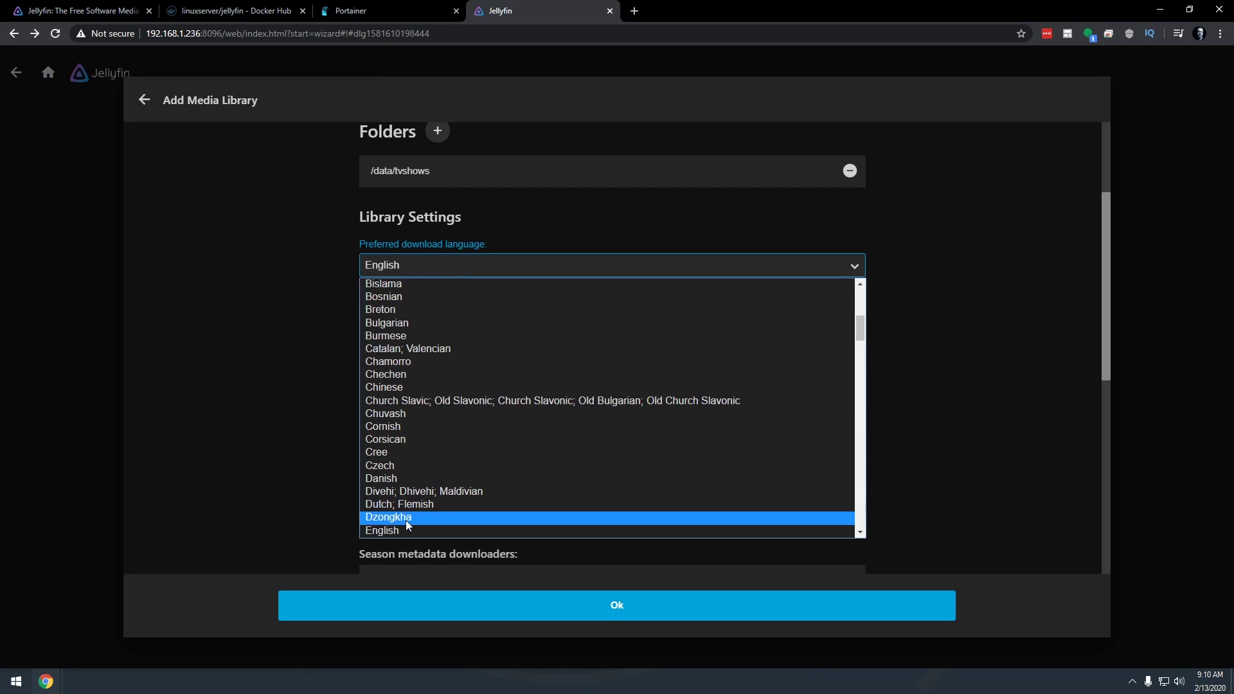
left_click(406, 530)
left_click(406, 323)
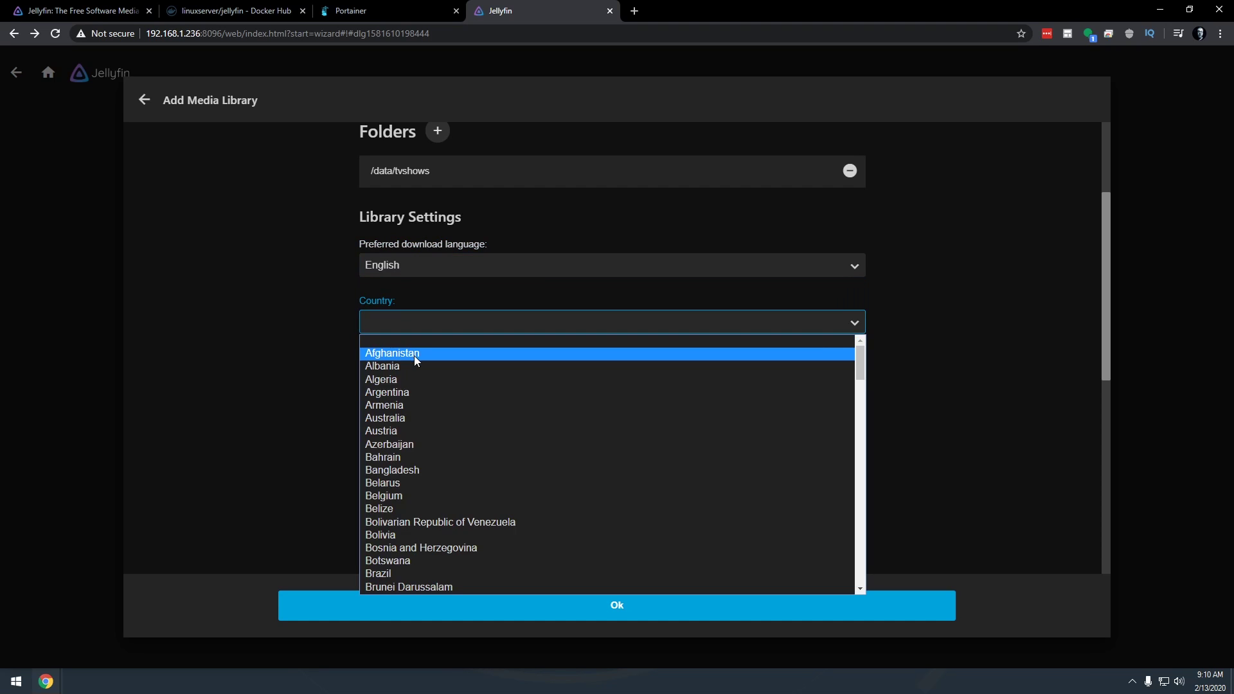
scroll(450, 468, "down", 20)
left_click(402, 525)
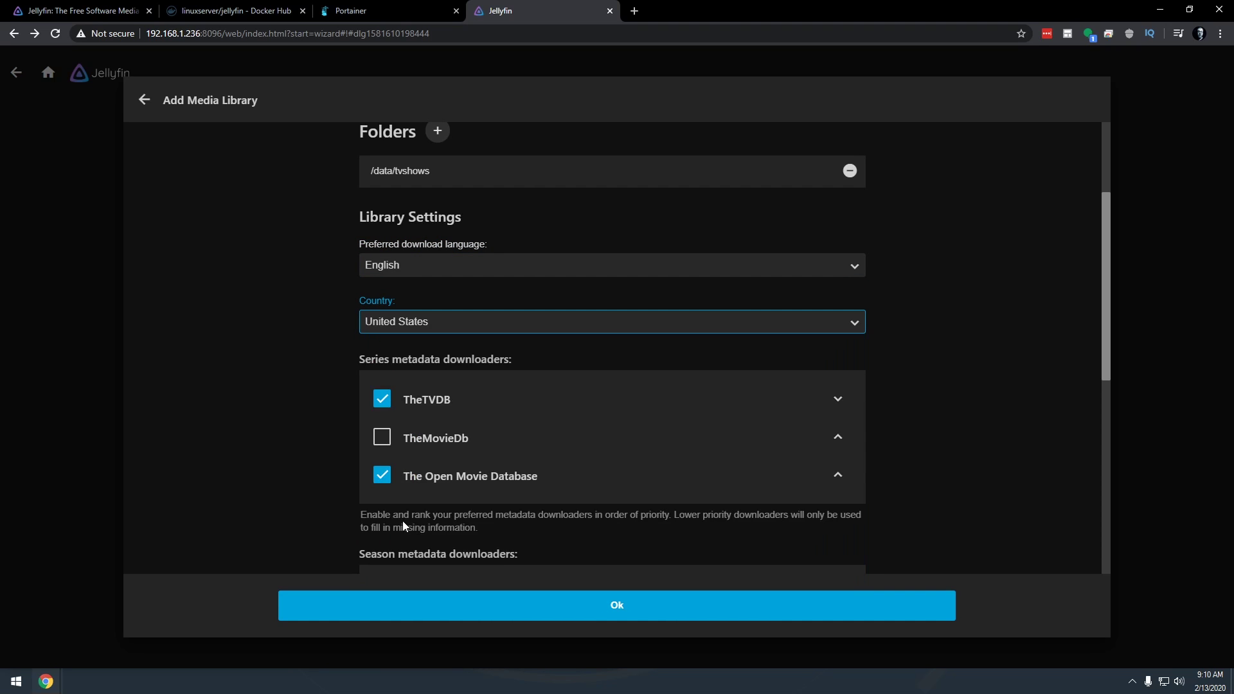
scroll(349, 427, "down", 6)
scroll(350, 427, "down", 3)
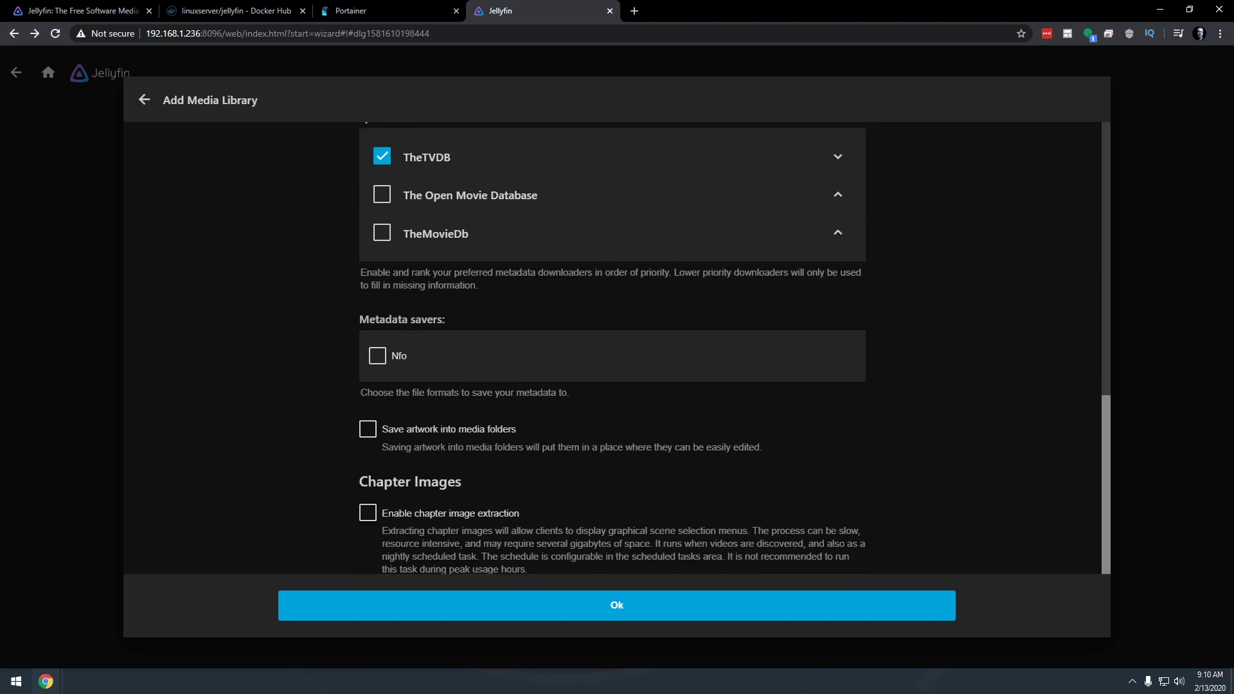
left_click(419, 408)
left_click(424, 491)
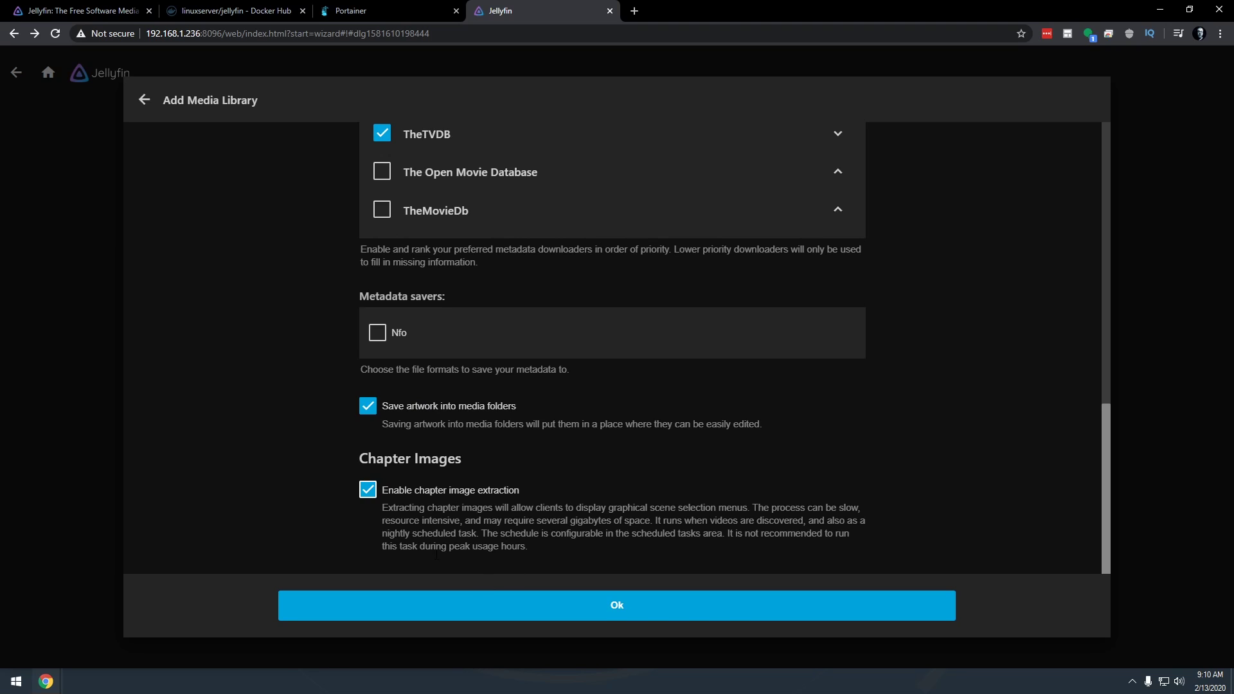
left_click(613, 607)
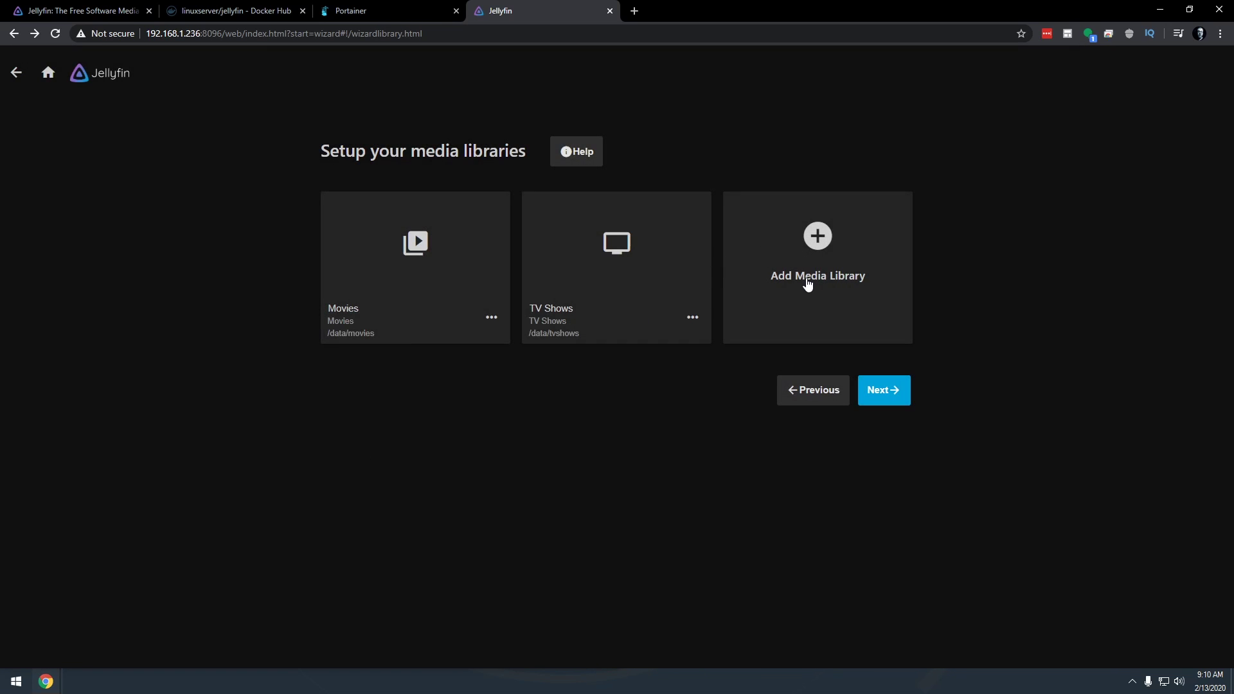
Start a third Movies-type library and rename it to Kids' Movies
left_click(807, 281)
left_click(431, 208)
left_click(422, 234)
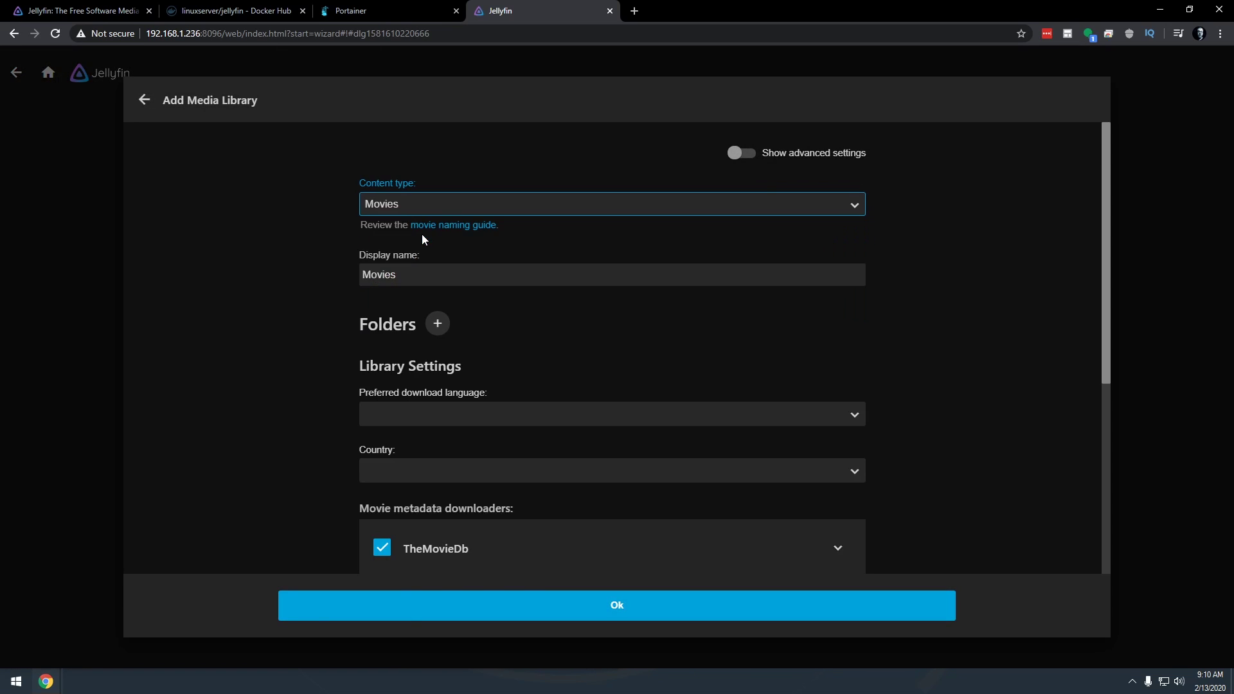
left_click(413, 279)
key("Tab")
left_click(503, 194)
left_click(504, 194)
left_click(463, 278)
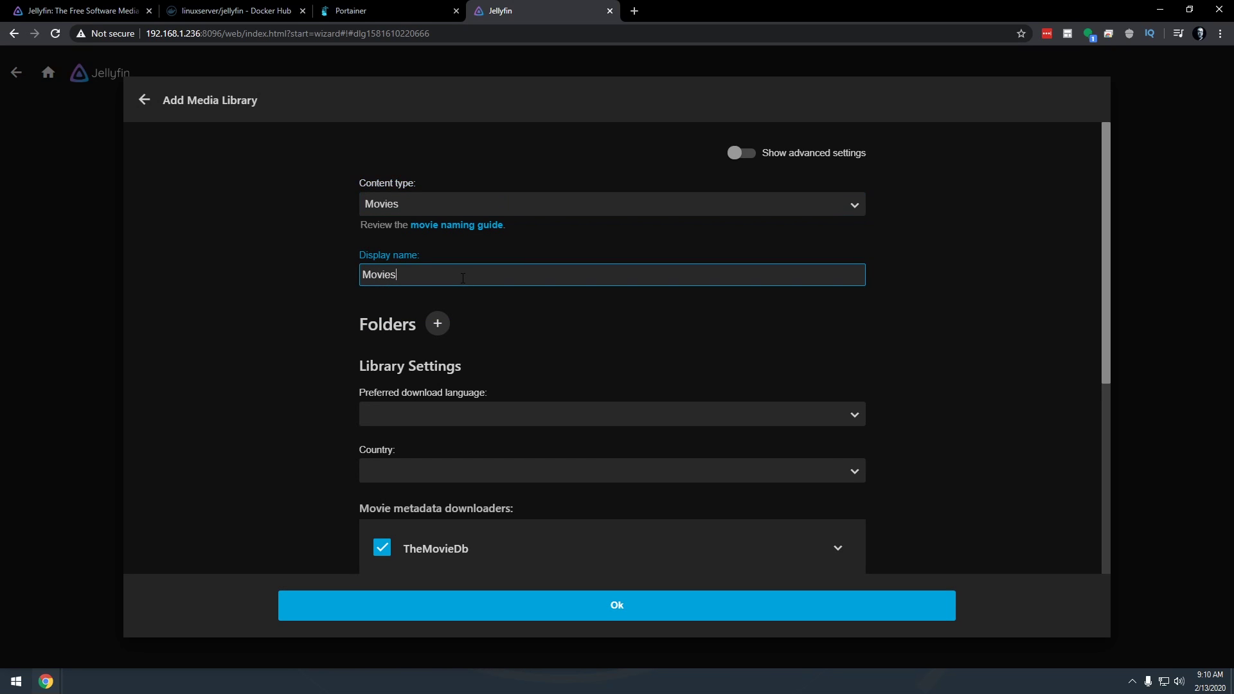
key("Tab")
left_click(424, 280)
key("Home")
type("Kids'")
Add /data/kids as the Kids' Movies library folder
left_click(437, 323)
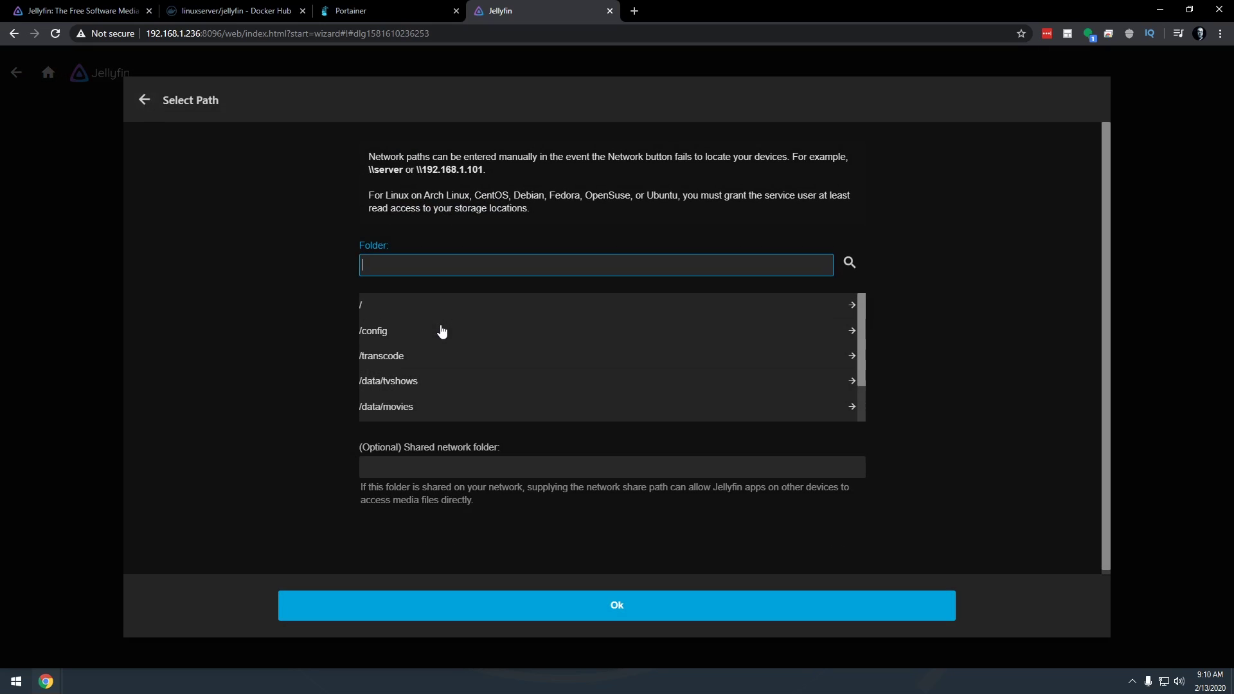
scroll(411, 379, "down", 1)
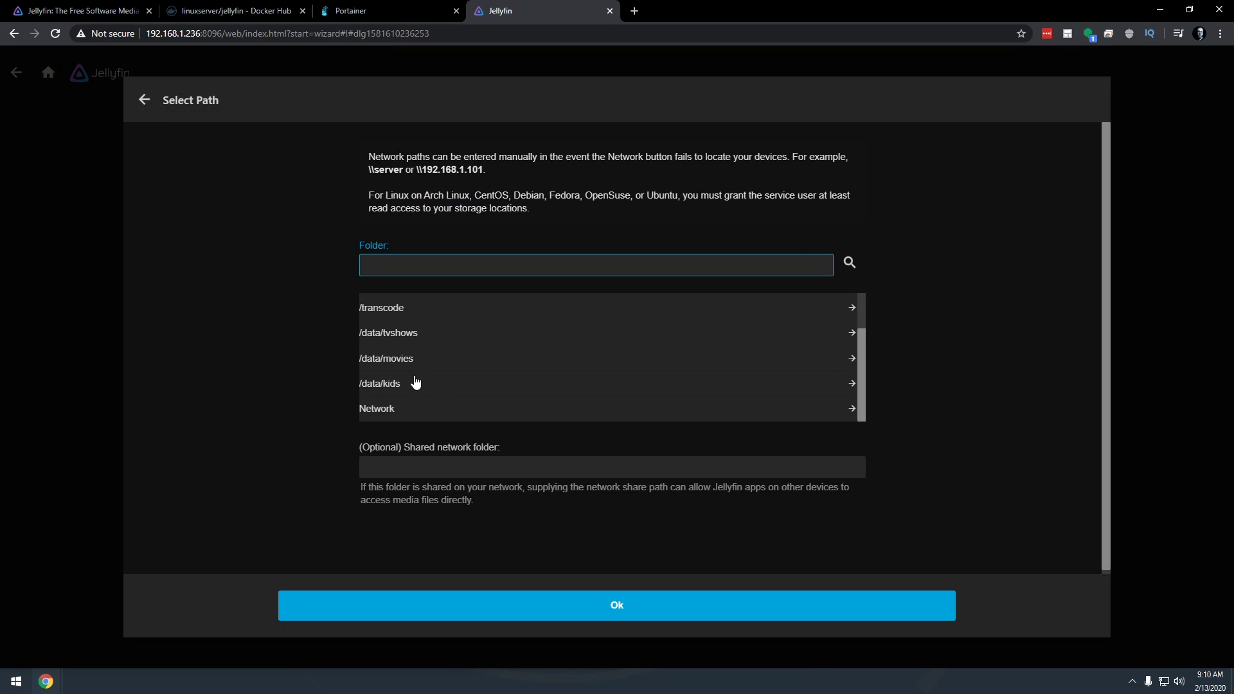
left_click(378, 385)
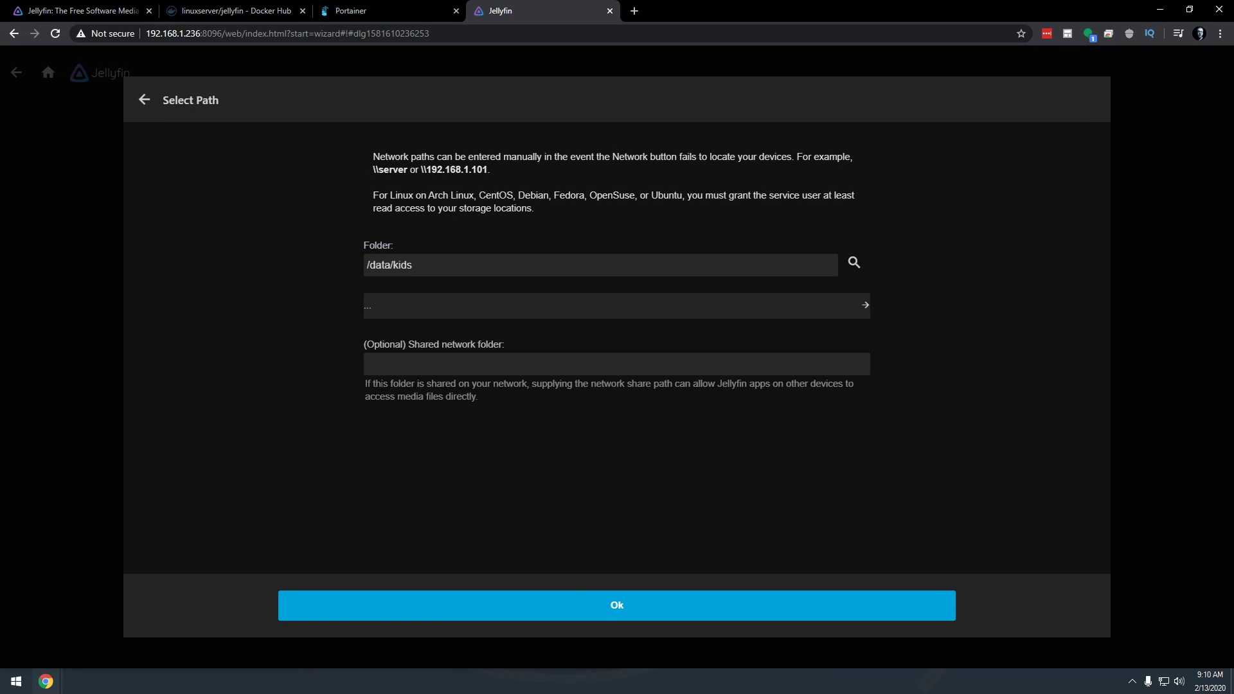
left_click(575, 605)
Set English and United States, enable chapter images and artwork saving, and save it
scroll(450, 418, "down", 3)
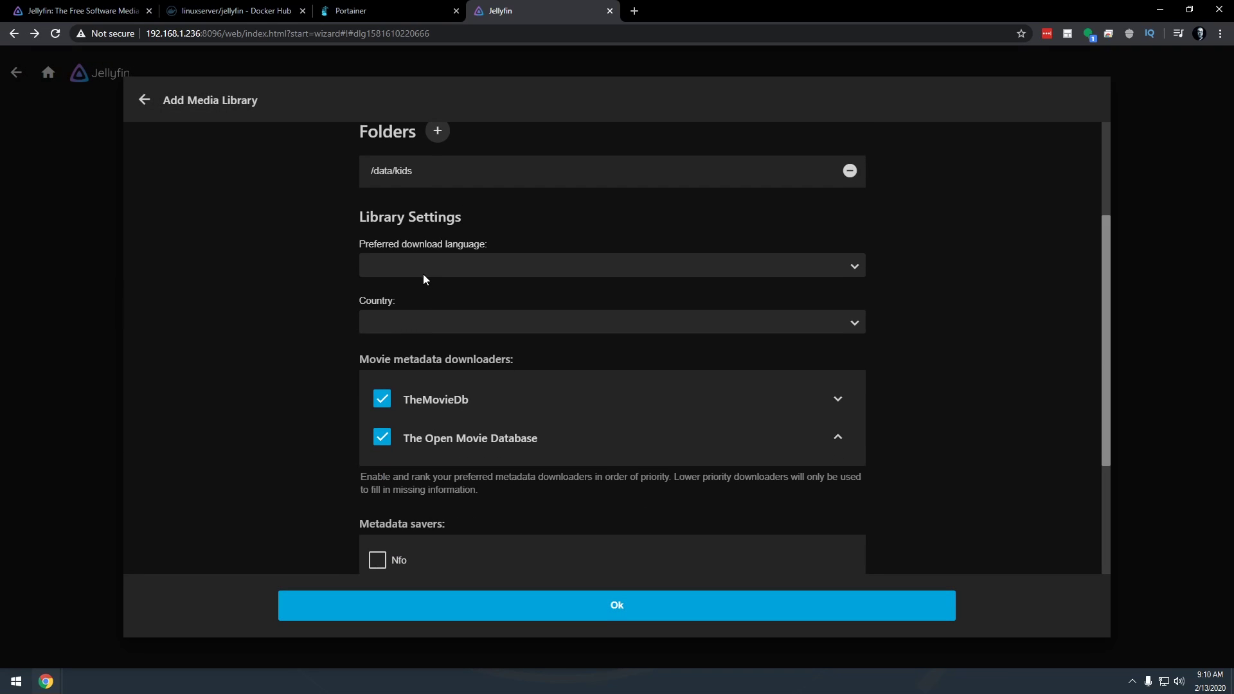
left_click(422, 274)
key("e")
left_click(404, 529)
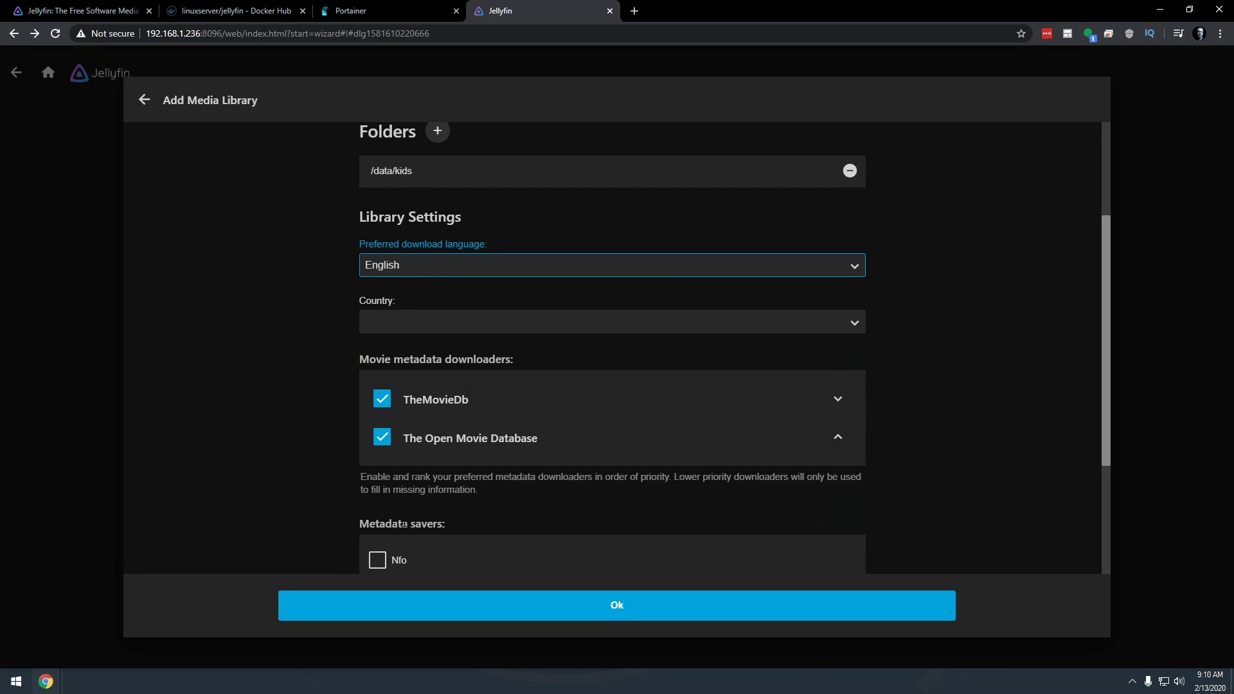
left_click(415, 321)
scroll(429, 421, "down", 10)
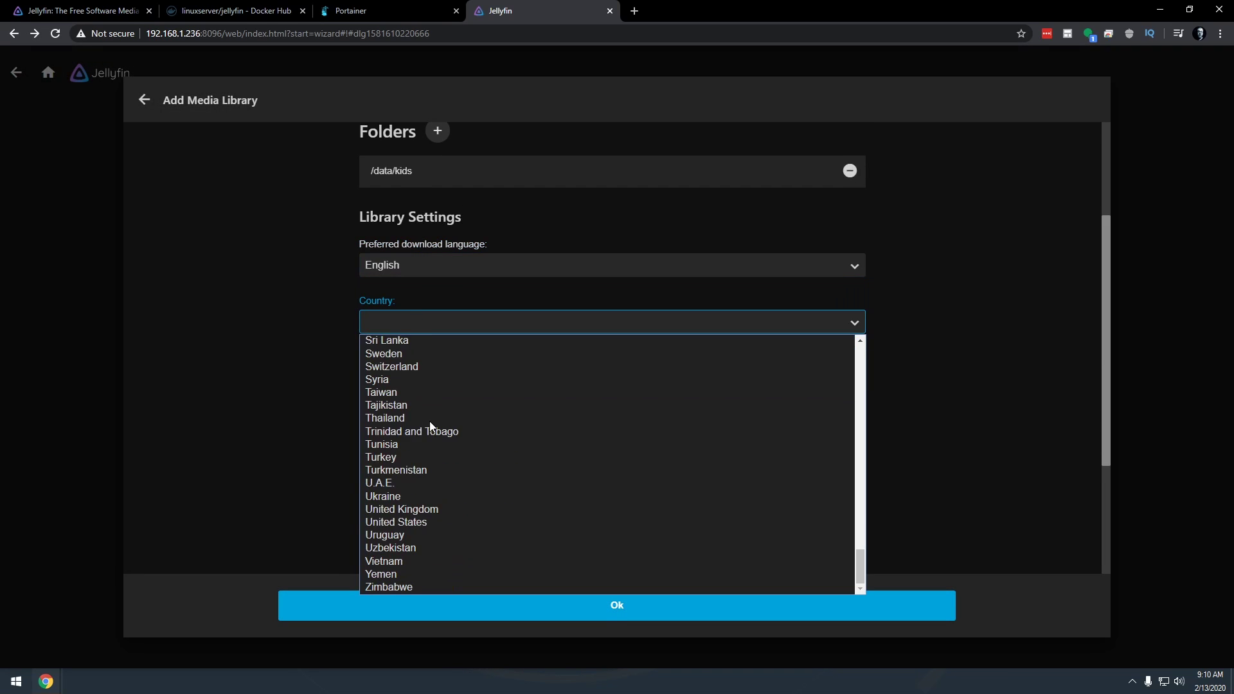
left_click(411, 548)
scroll(371, 448, "down", 5)
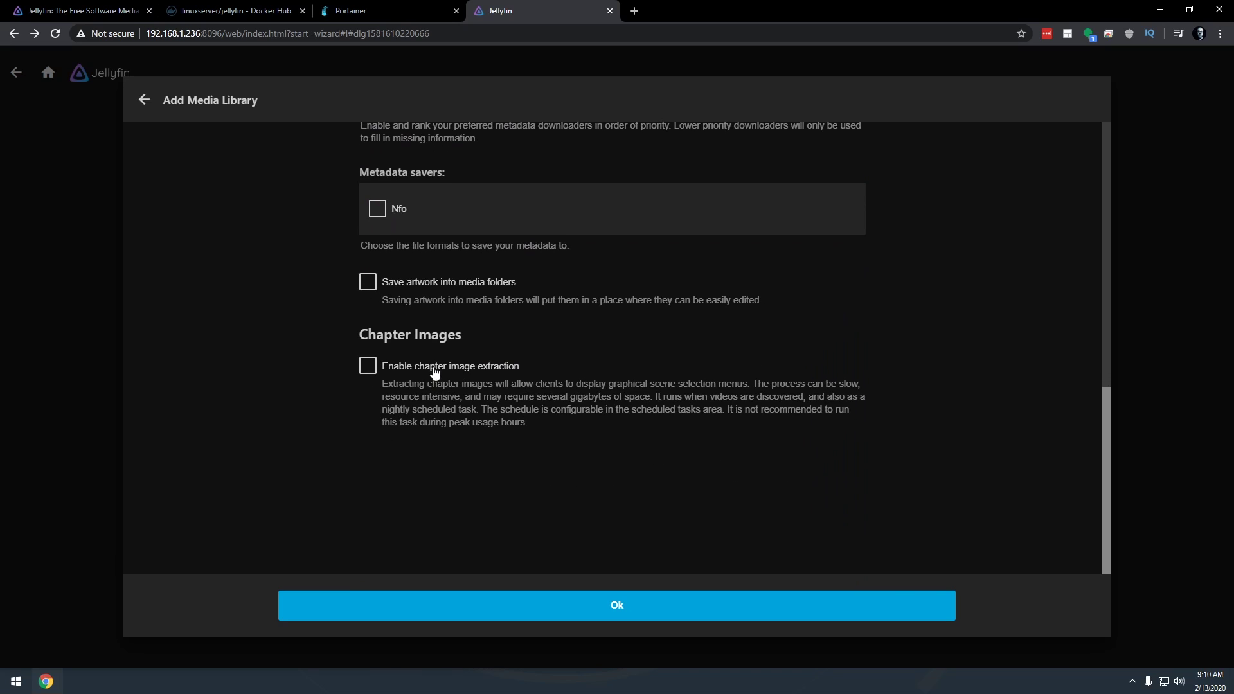
left_click(433, 368)
left_click(449, 288)
left_click(597, 600)
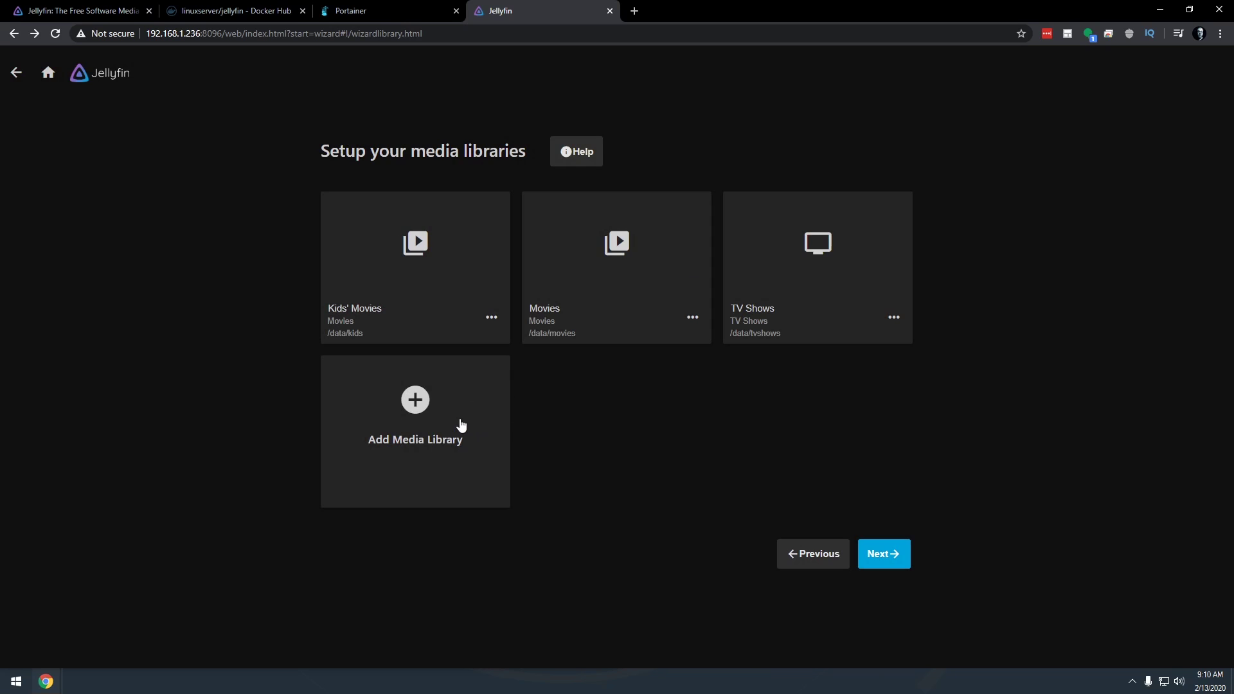
Abandon an unneeded fourth library and advance to the Preferred Metadata Language step
left_click(461, 424)
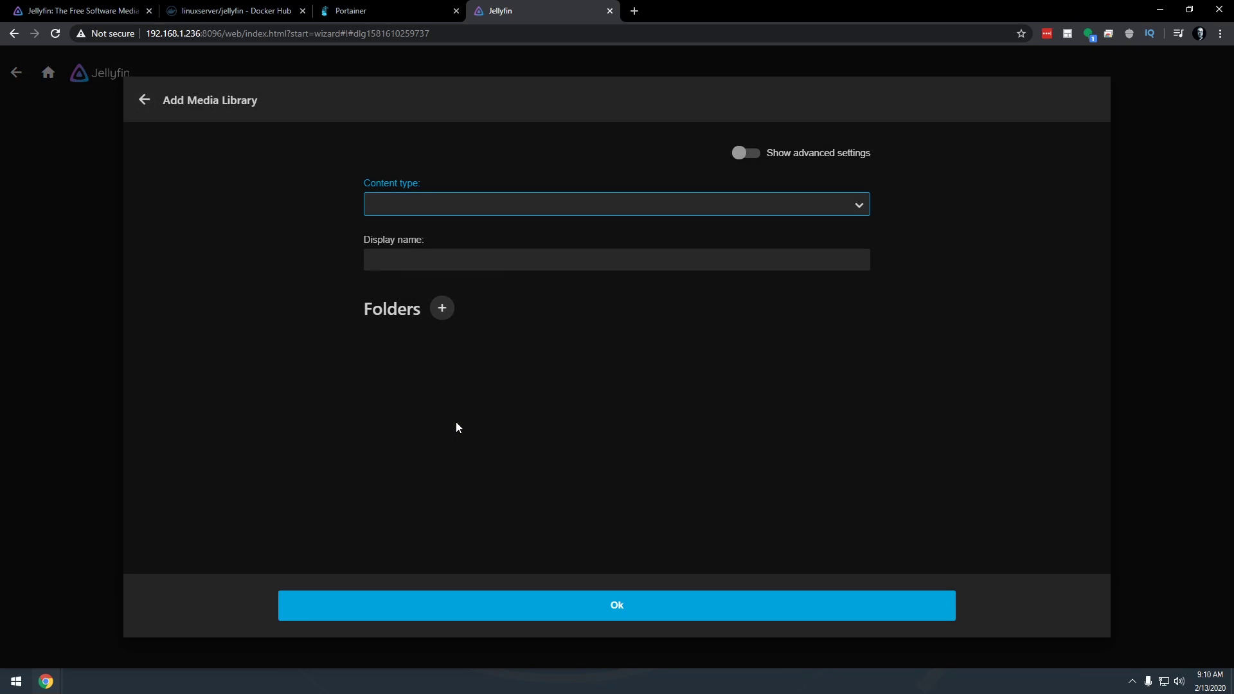
left_click(451, 214)
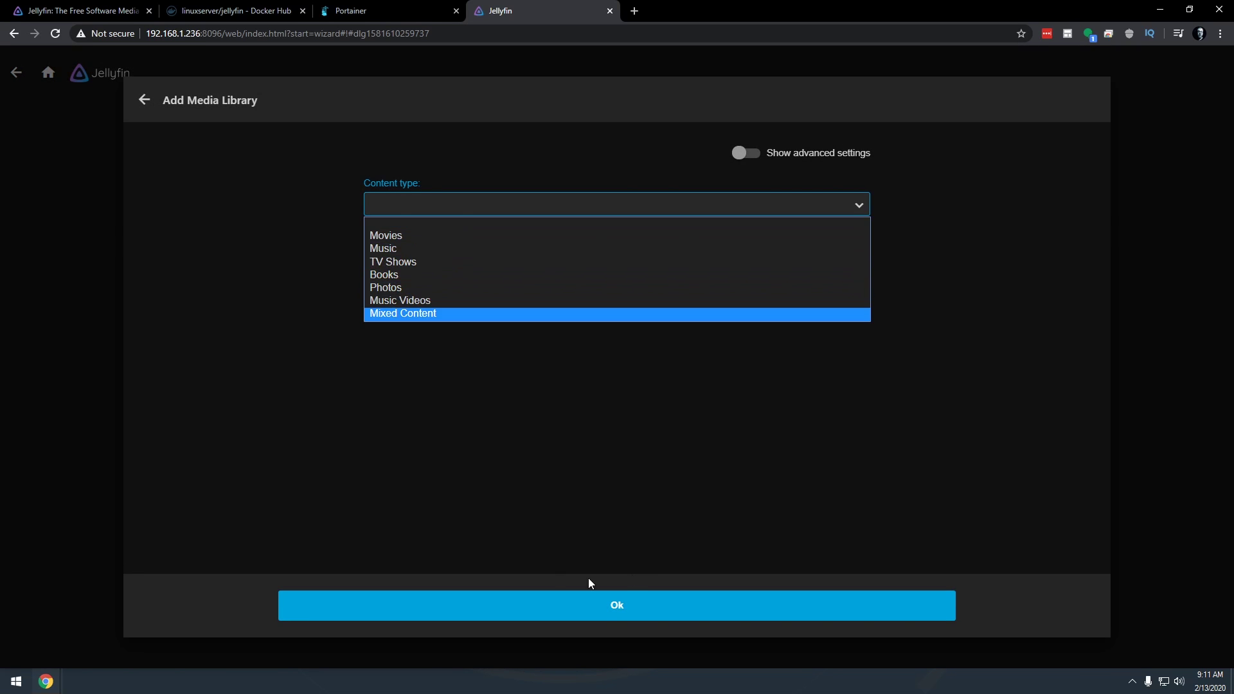
left_click(995, 316)
left_click(144, 100)
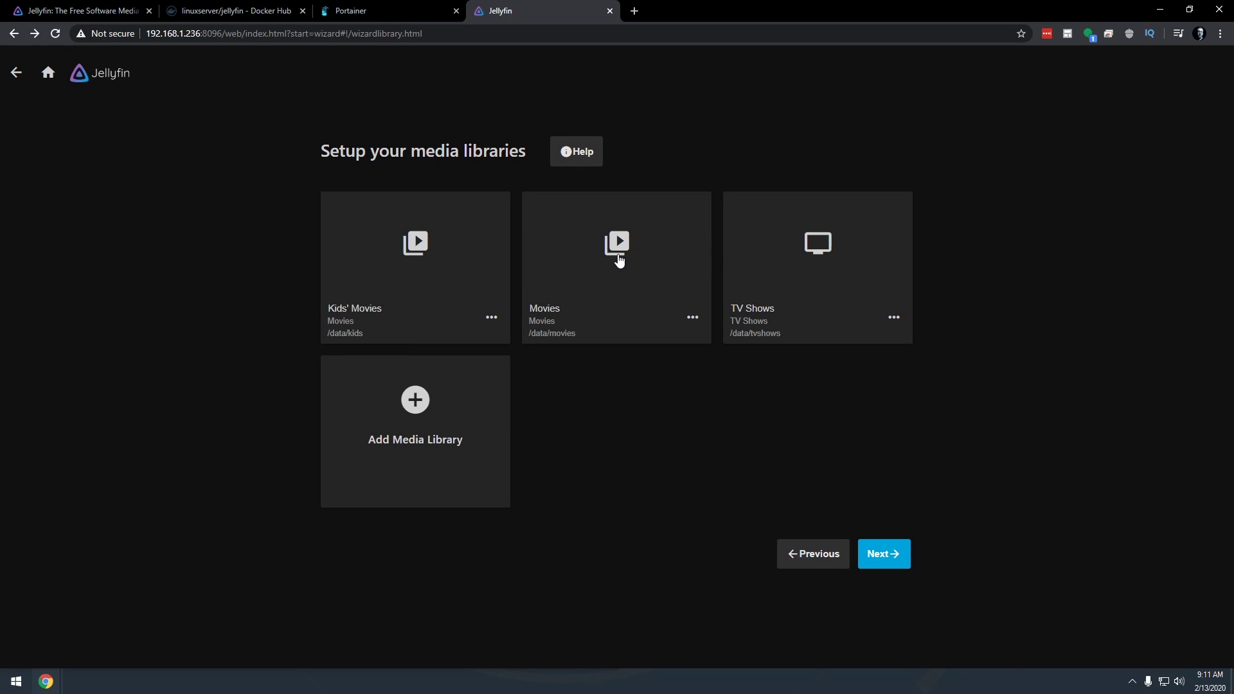
left_click(872, 549)
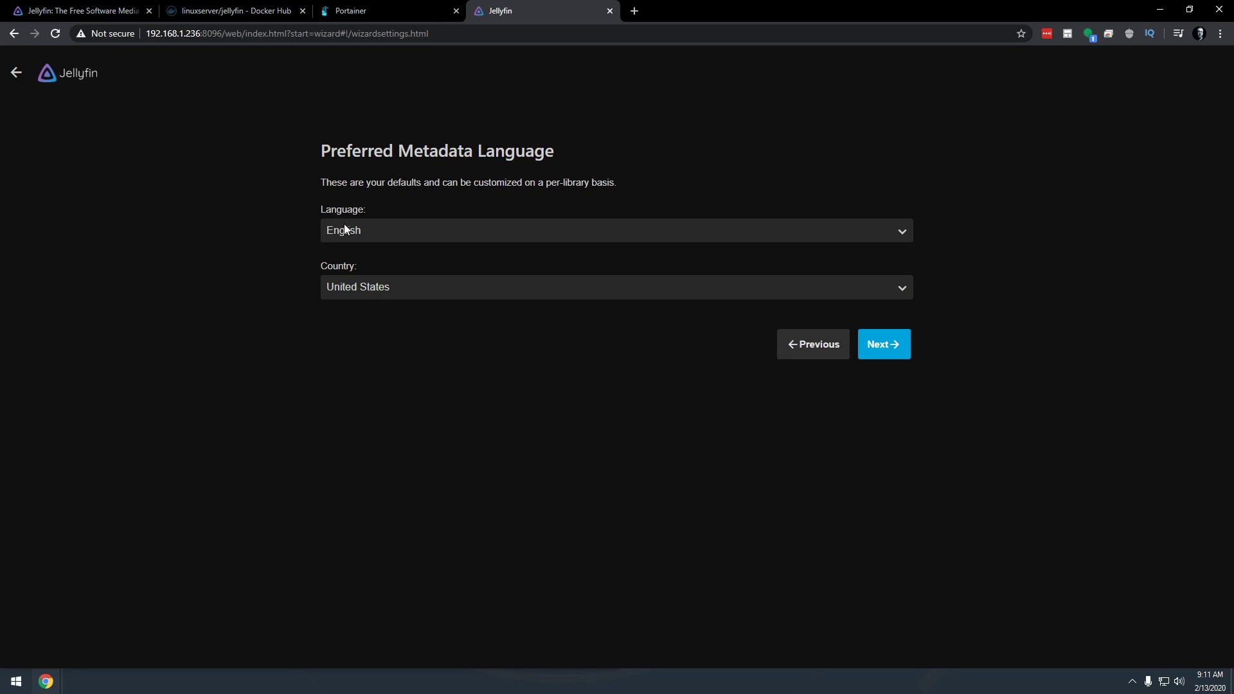
Turn off remote connections and automatic port mapping, then finish the setup wizard
left_click(889, 354)
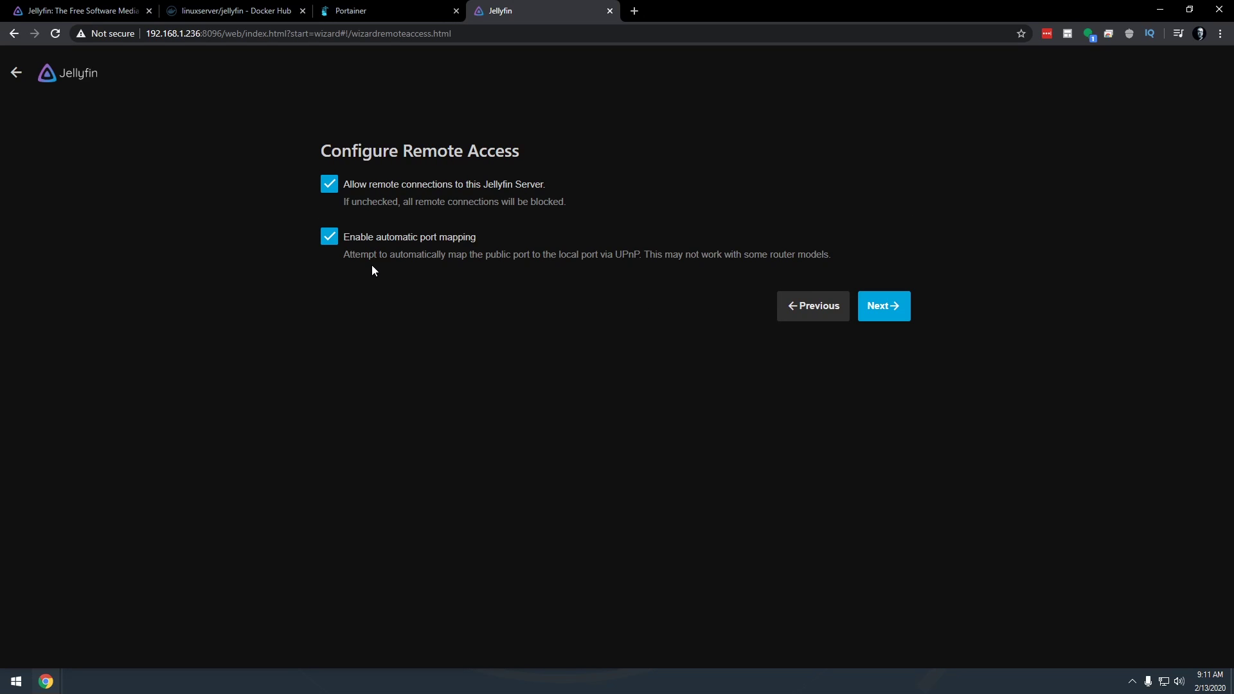
left_click(378, 188)
left_click(380, 239)
left_click(901, 313)
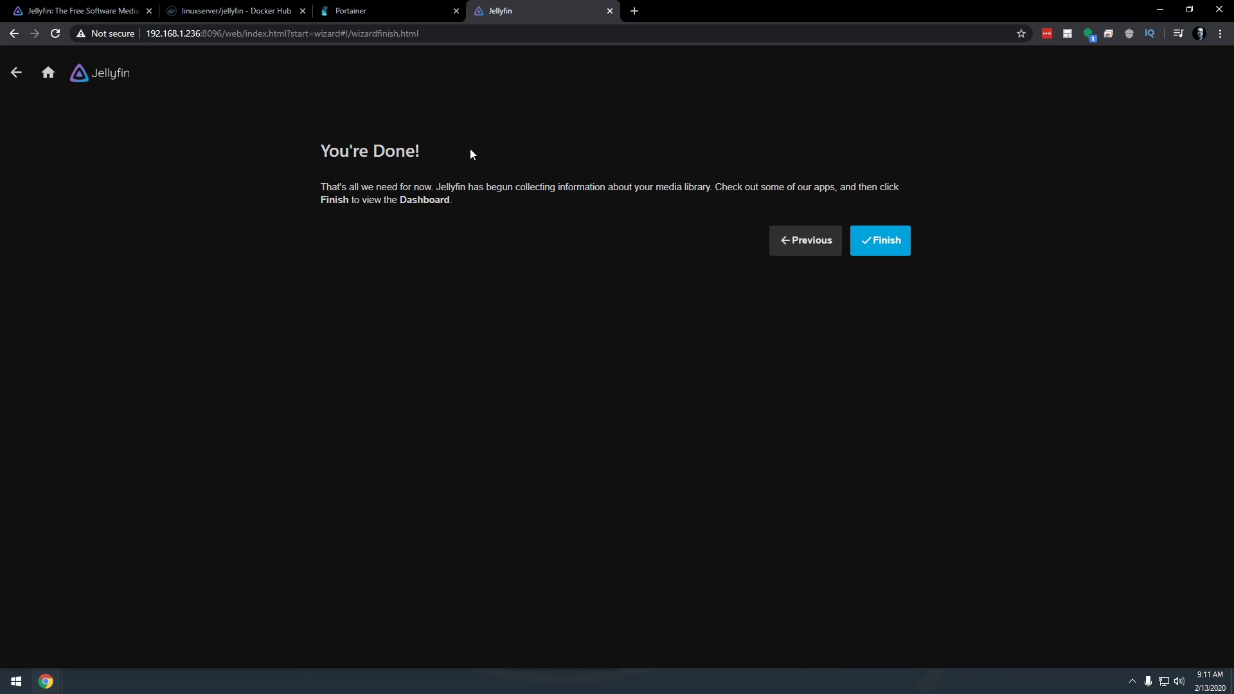
left_click(886, 242)
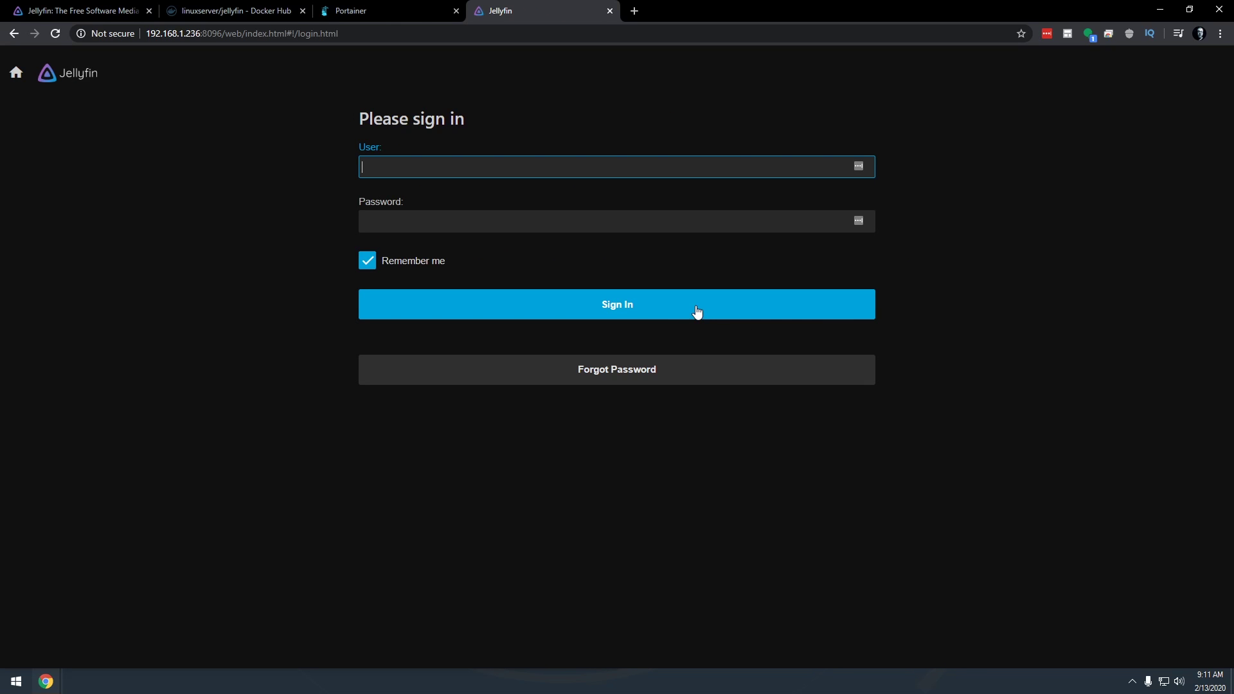
Sign in to Jellyfin with the admin username and password
type("dbtech")
key("Tab")
type("•••")
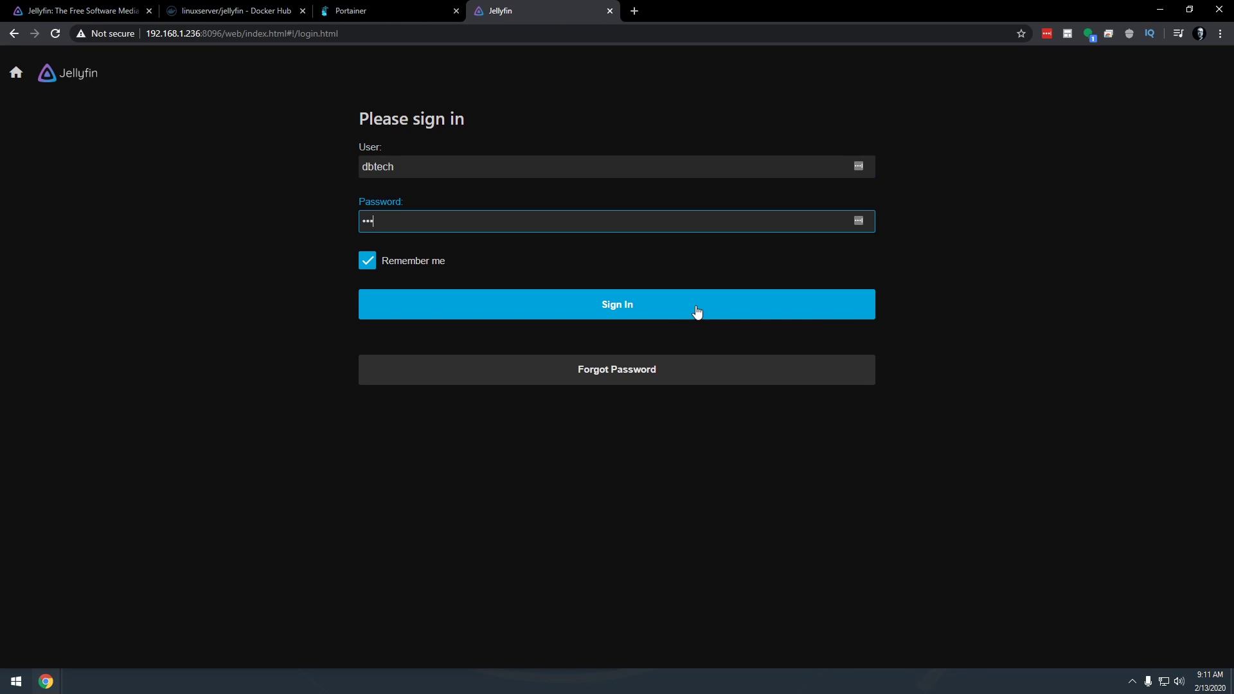
type("••••••••")
left_click(697, 312)
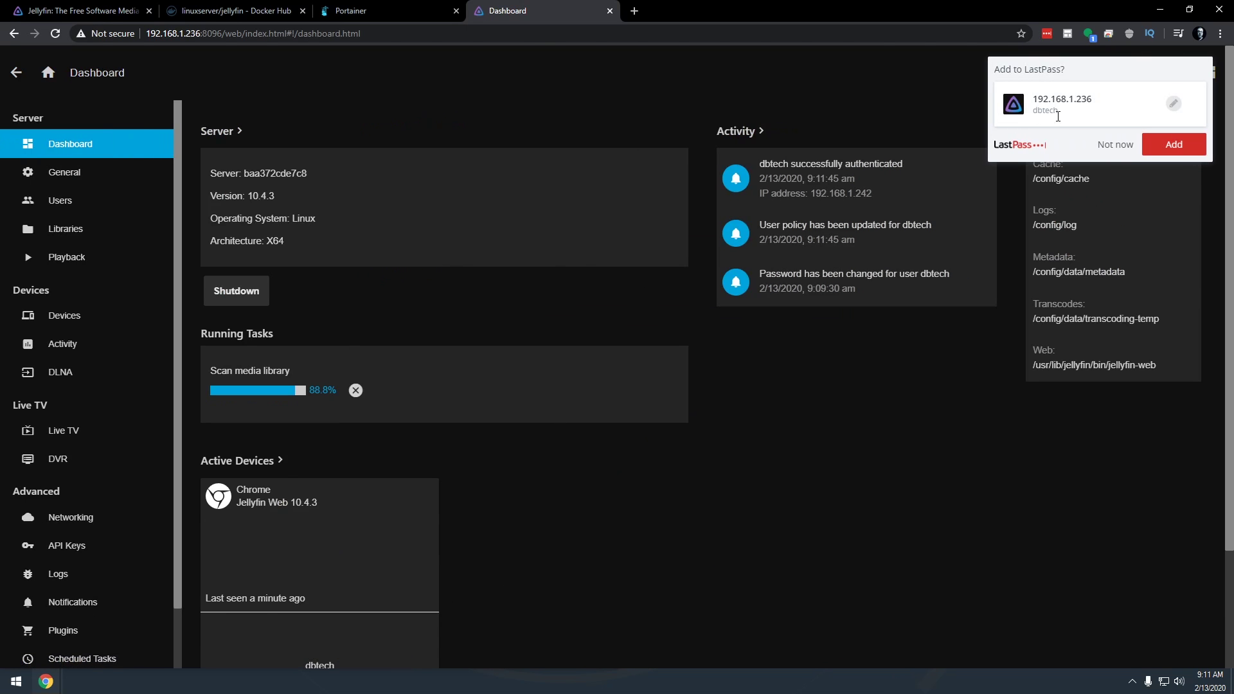
Dismiss the password prompt, check the Movies library, then open TV Shows showing Firefly
left_click(1107, 145)
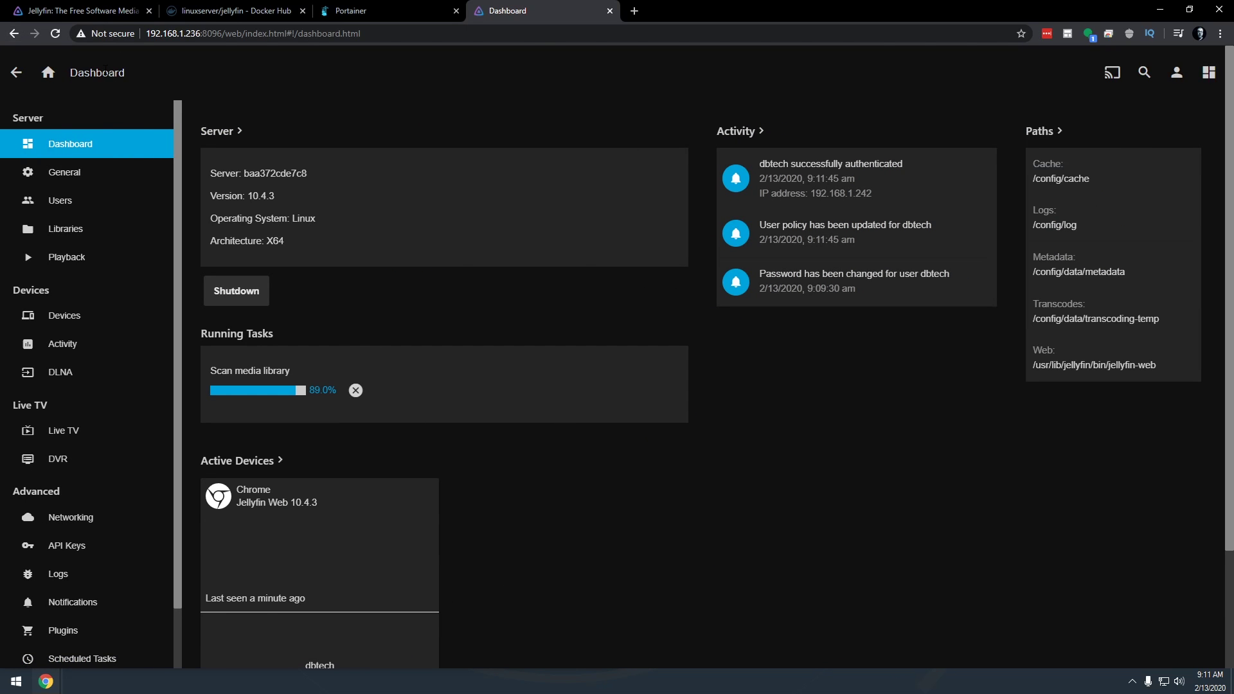
left_click(48, 72)
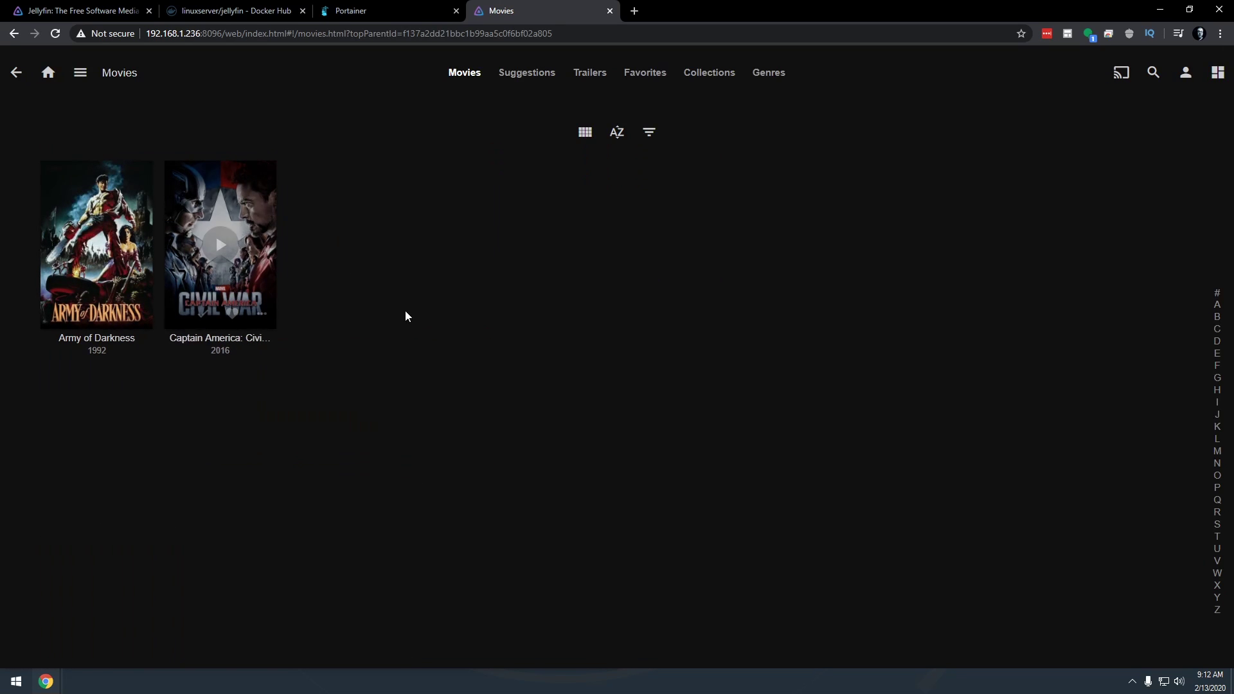
key("alt+Left")
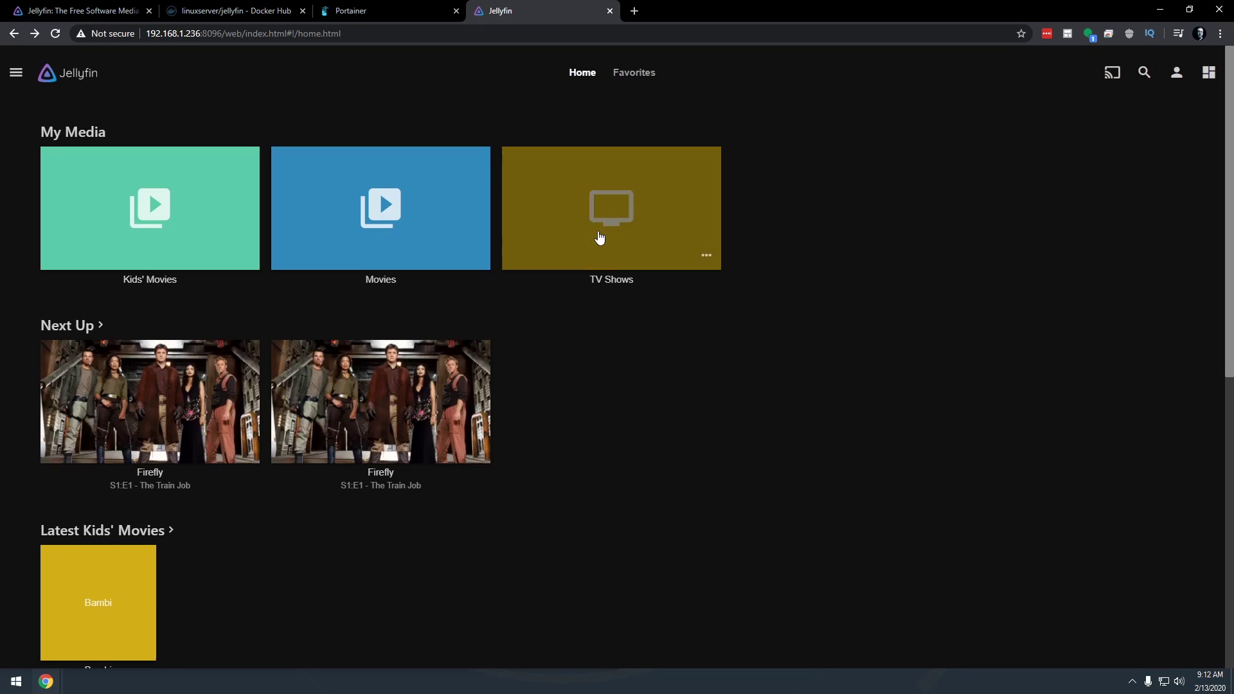
left_click(596, 238)
mouse_move(129, 209)
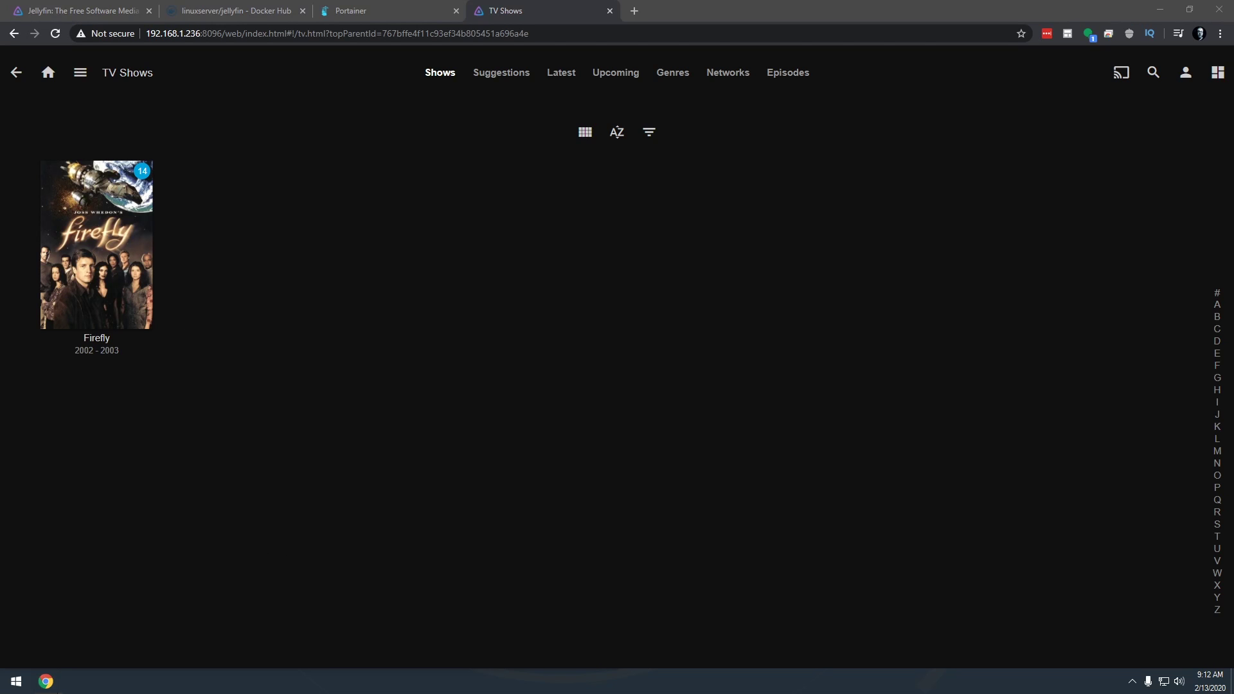
Open File Explorer at the server's network shares, \\192.168.1.236
key("super+e")
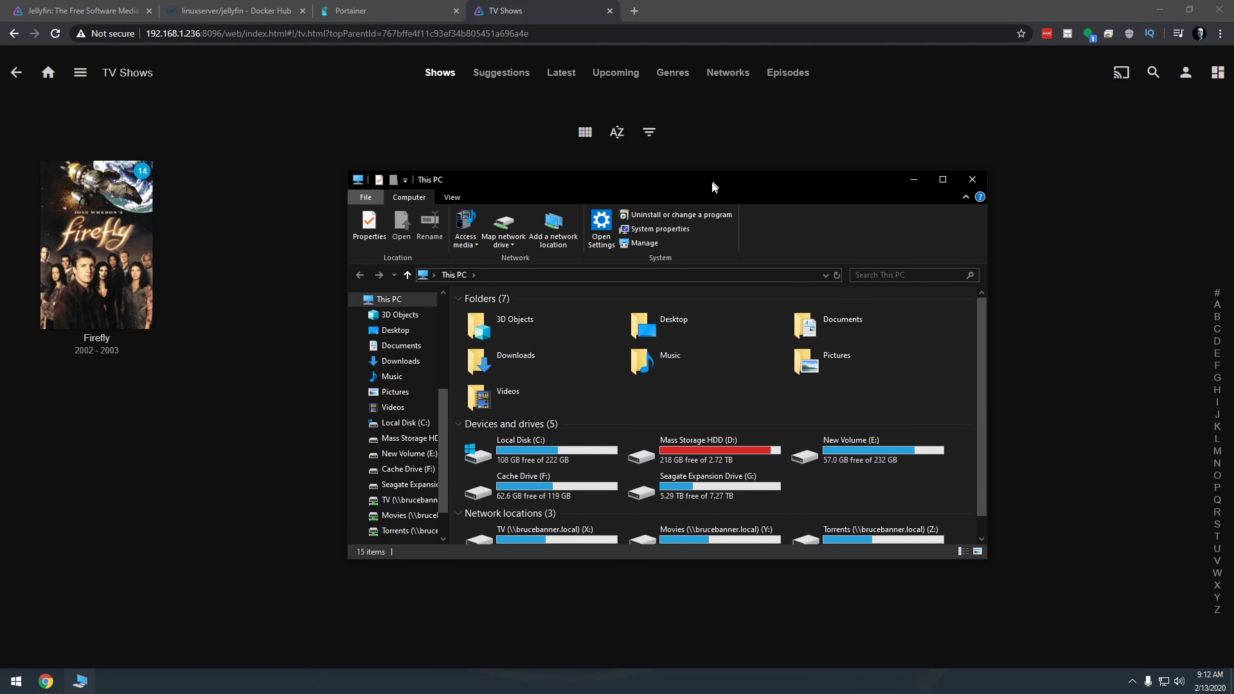
left_click(548, 276)
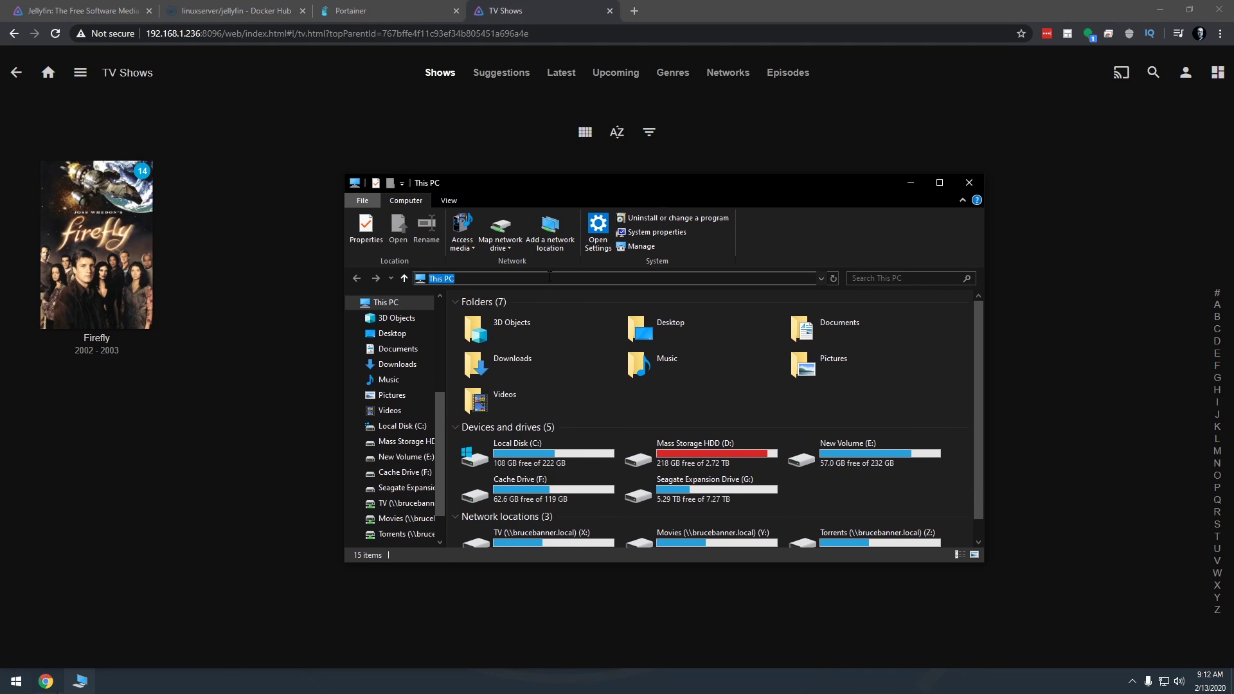
type("\\\\")
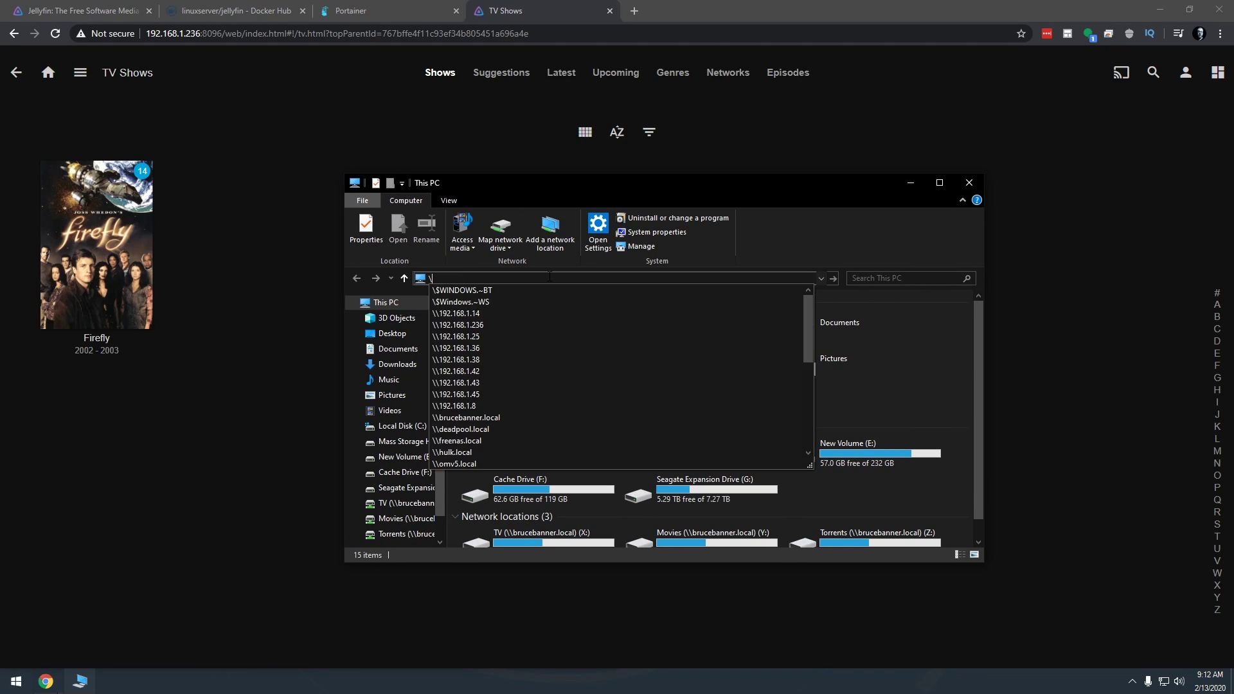
key("Down")
key("Down")
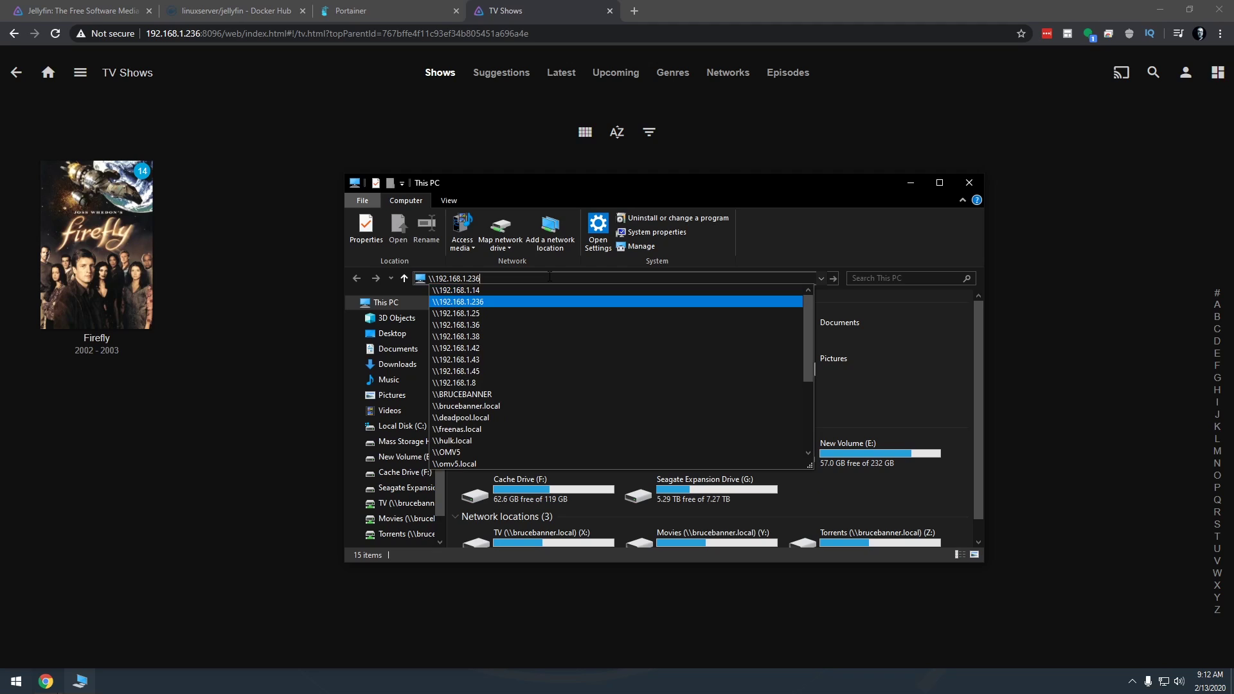
key("Return")
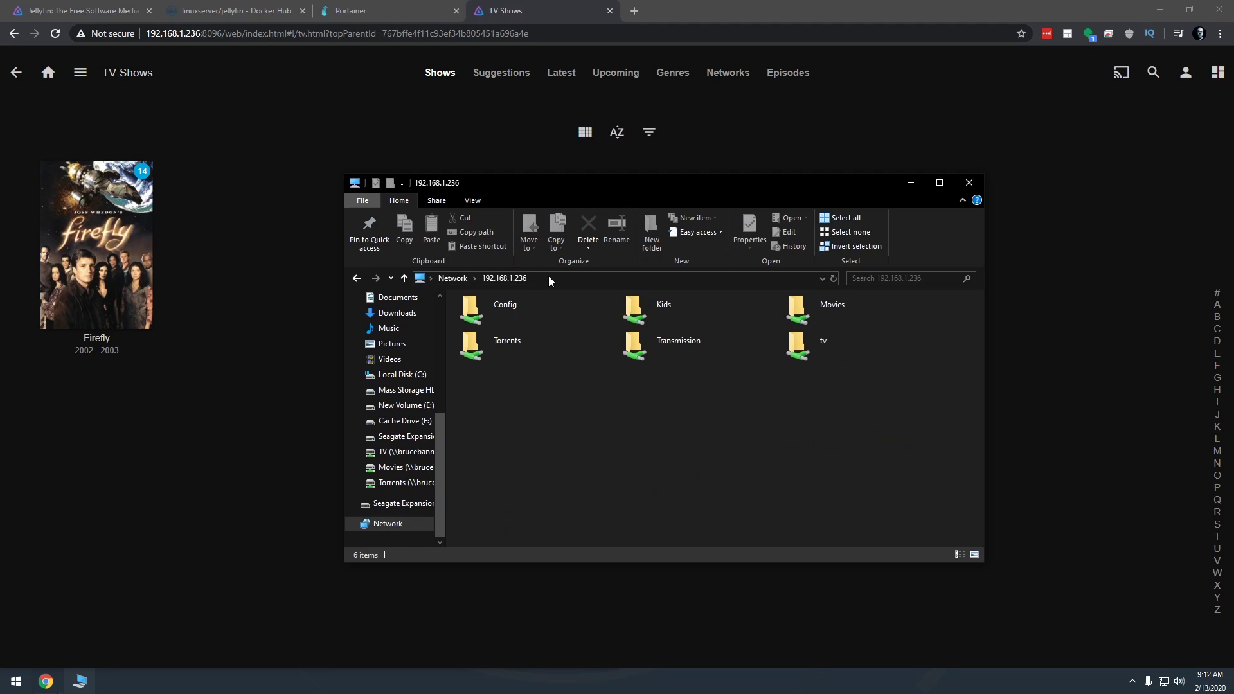
Browse the Config, Kids, tv (Firefly) and Movies shares in turn
left_click(508, 303)
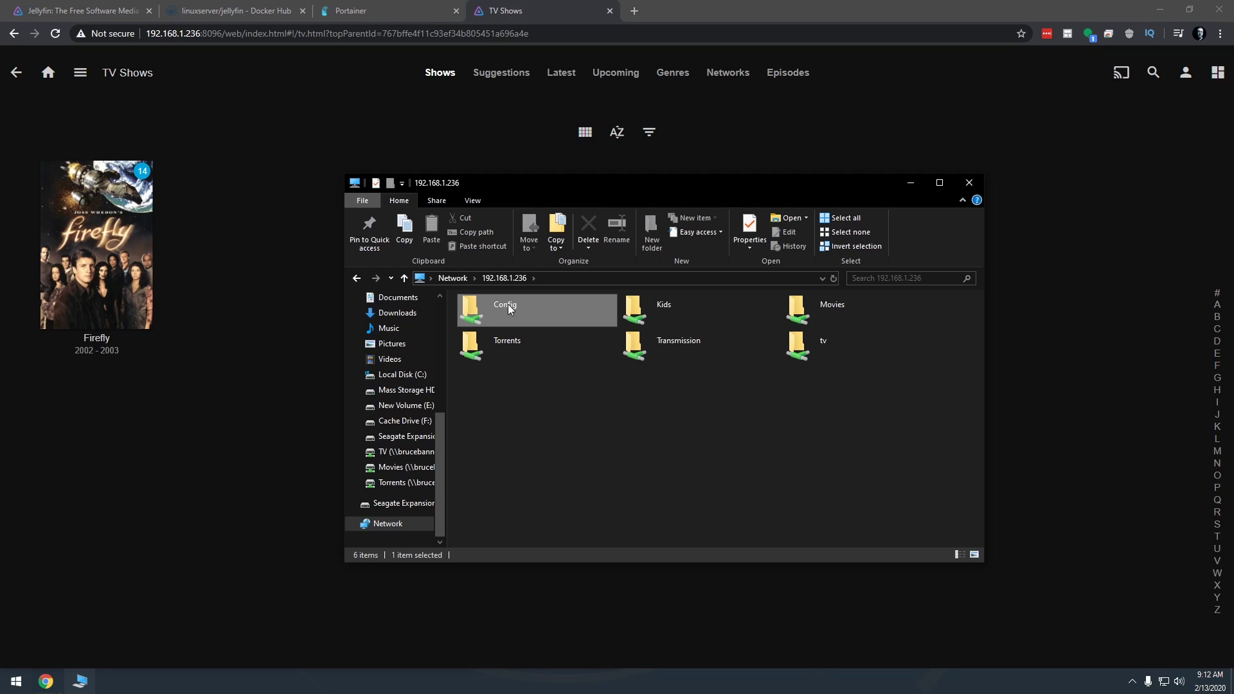
double_click(507, 304)
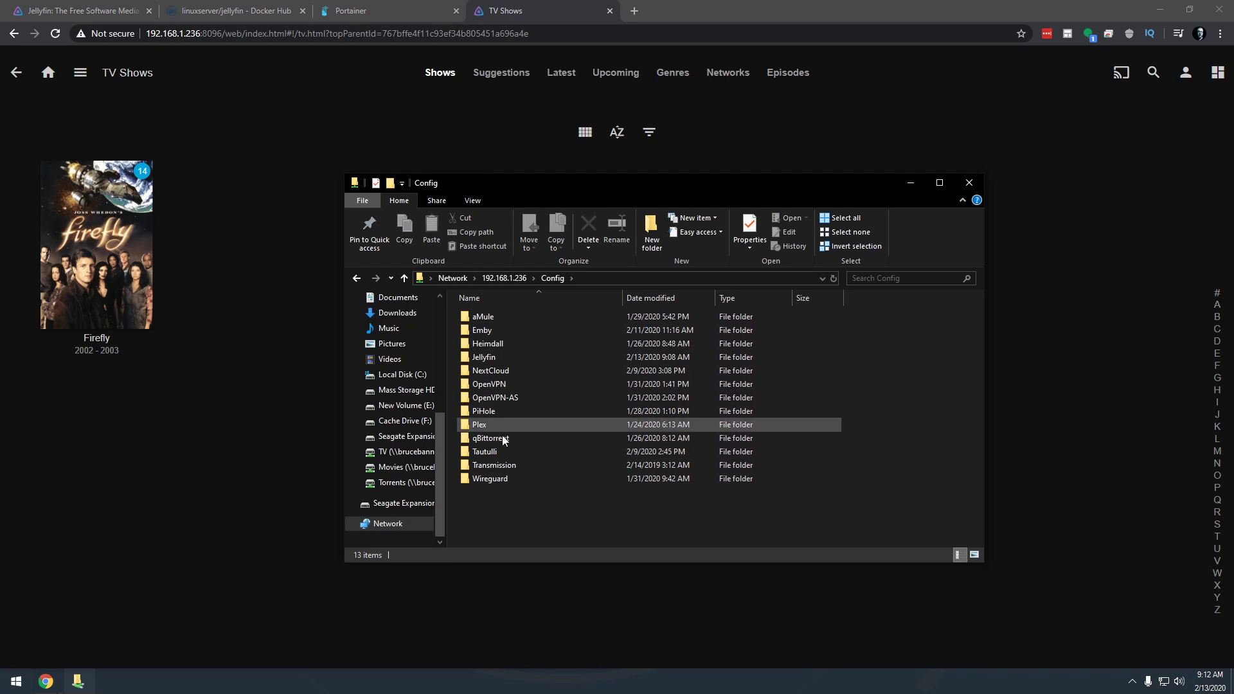
key("BackSpace")
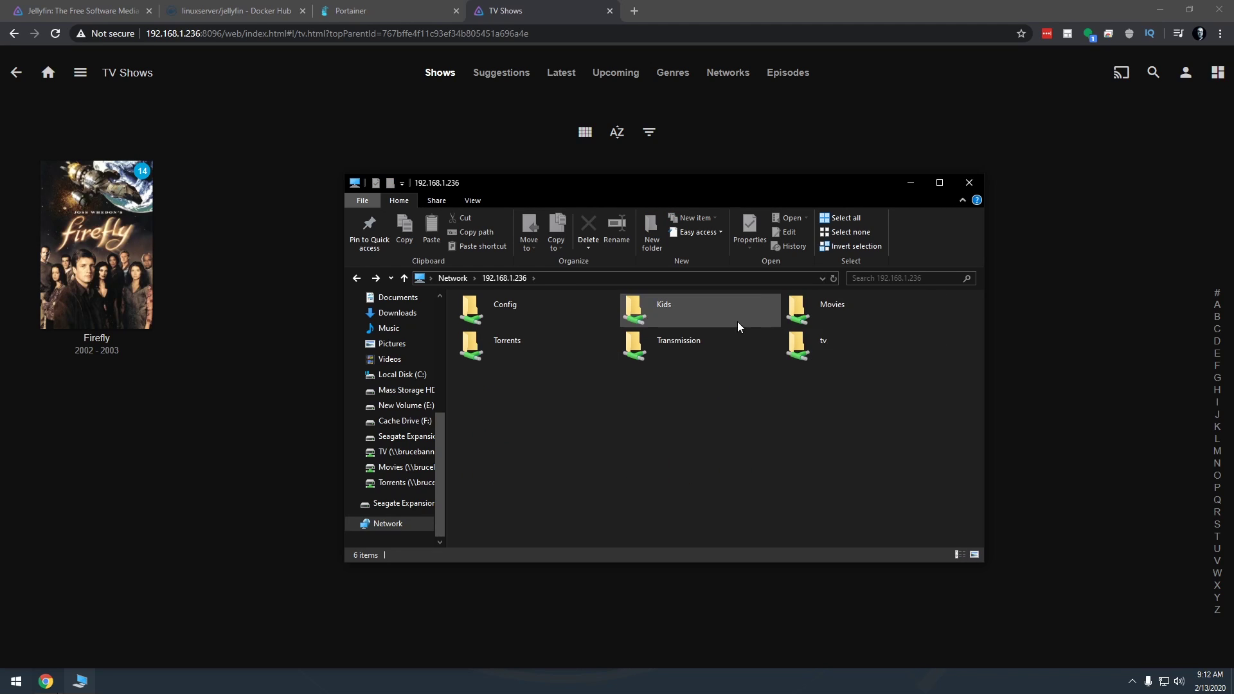
double_click(677, 313)
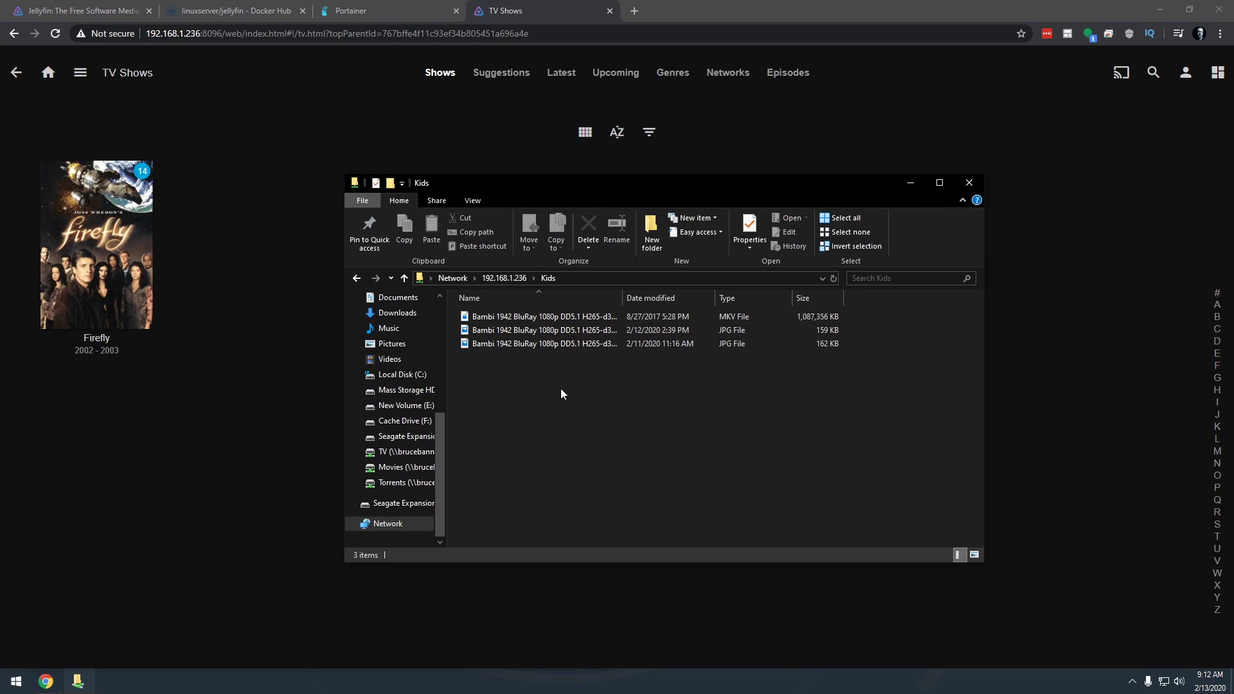
key("alt+Left")
double_click(802, 339)
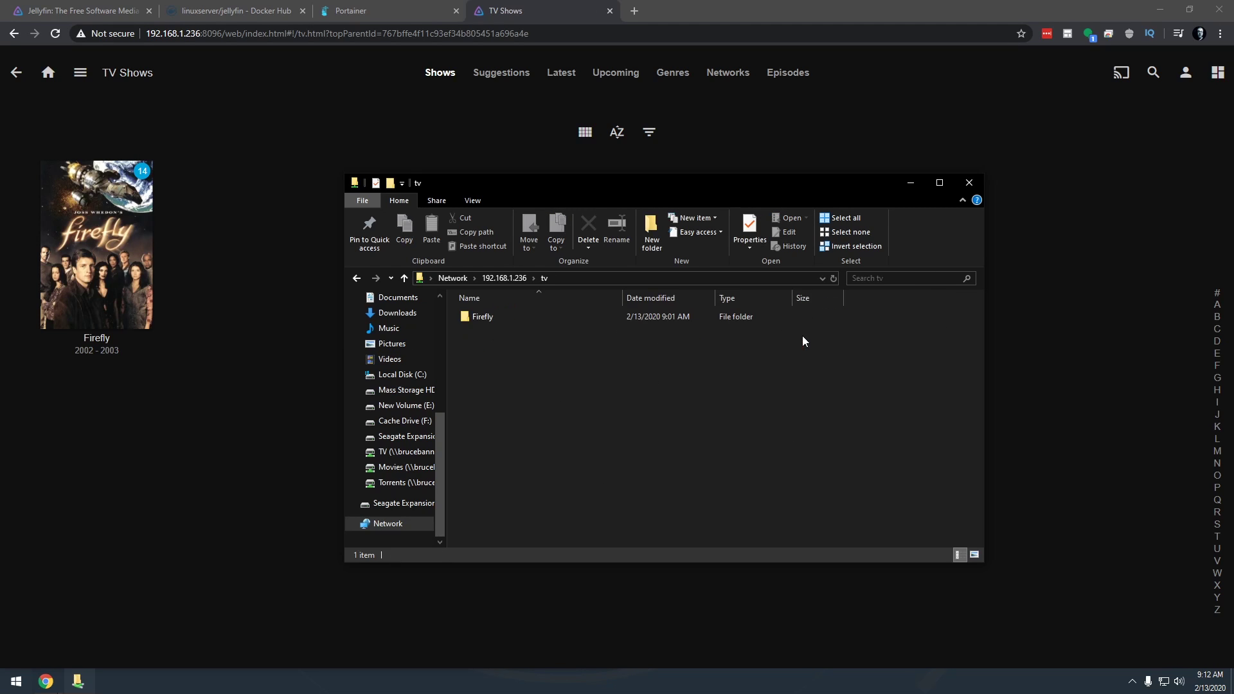
double_click(501, 320)
key("alt+Left")
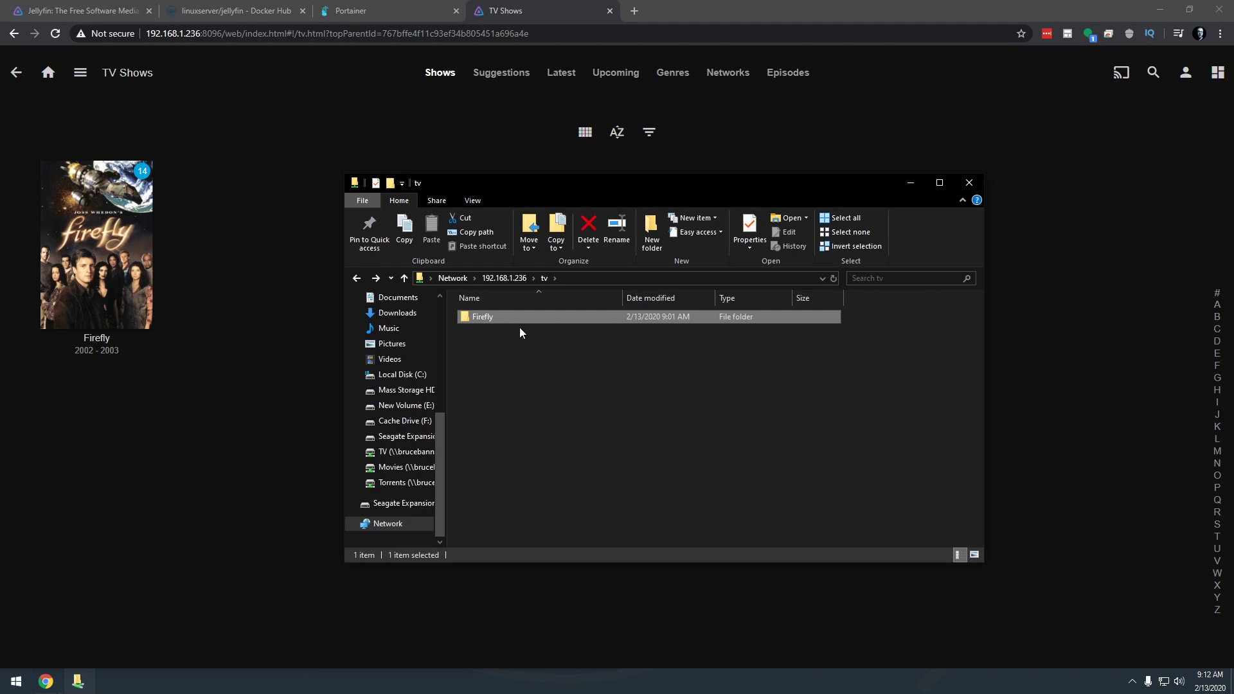
key("alt+Left")
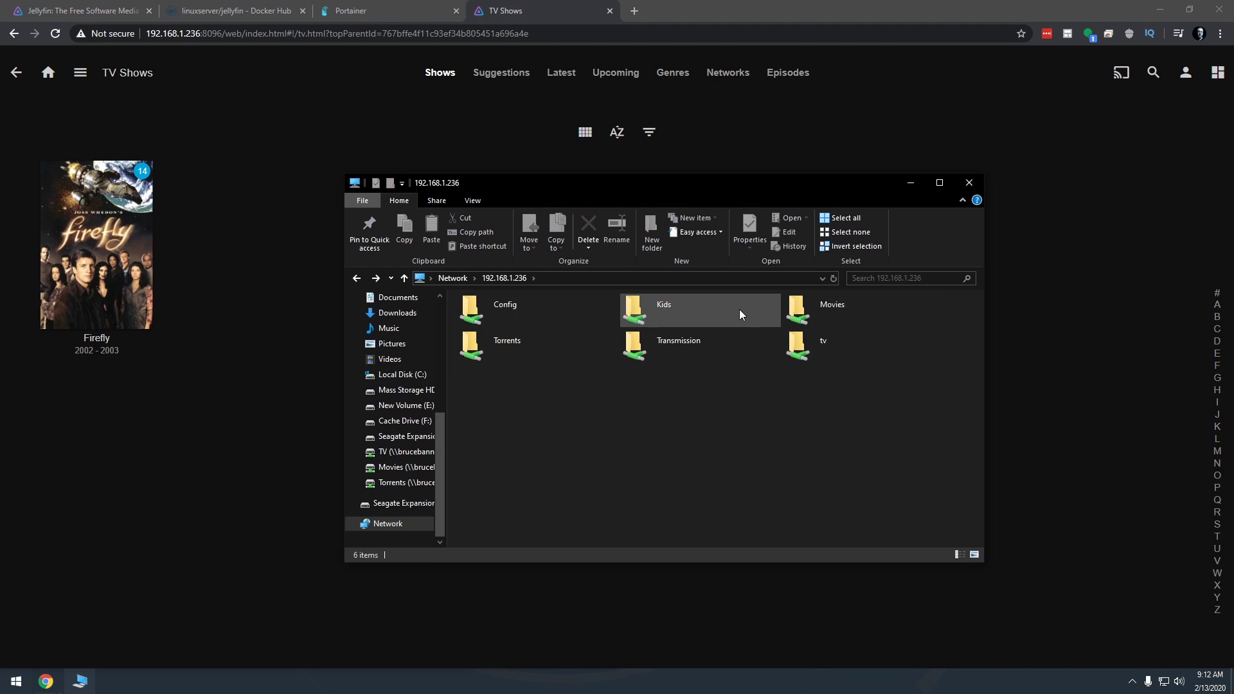
double_click(814, 306)
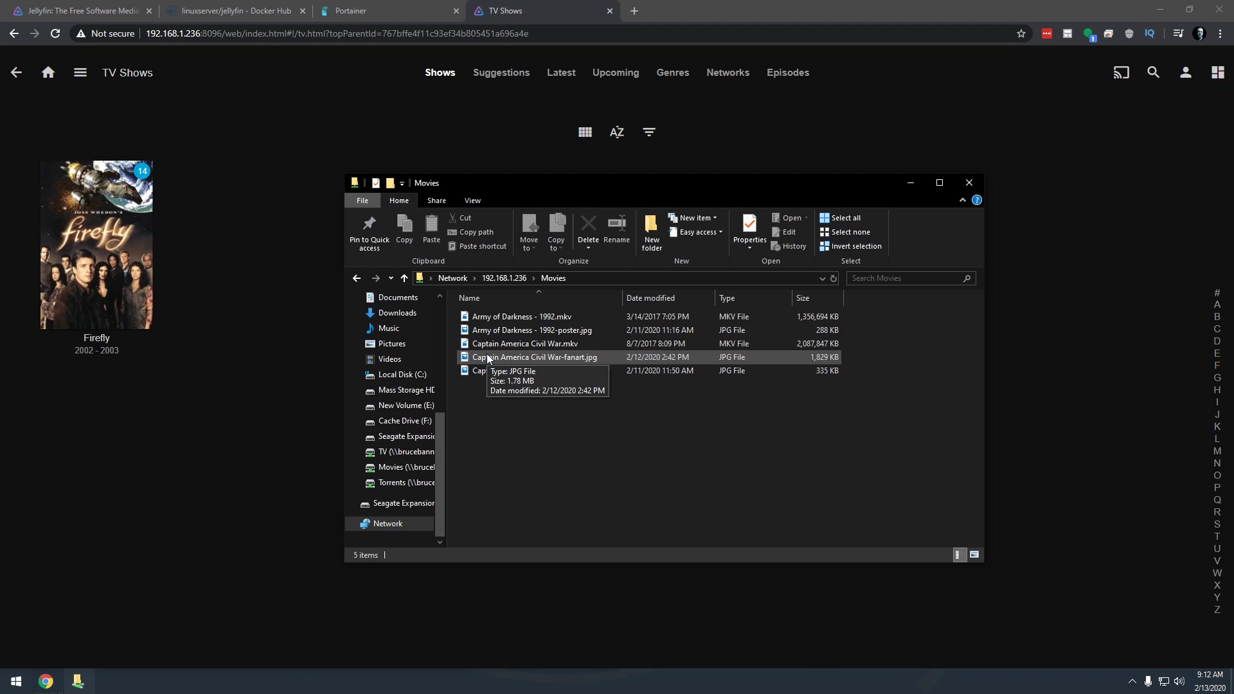
Close File Explorer to return to Jellyfin's TV Shows library with Firefly
left_click(278, 427)
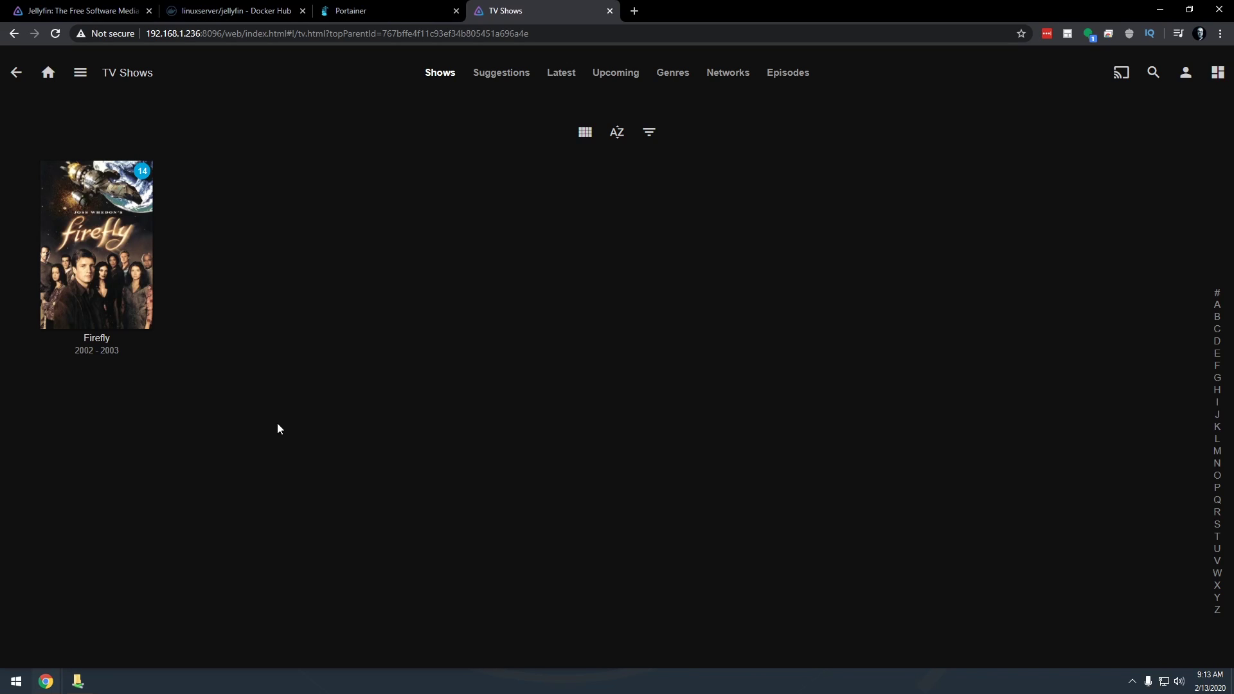